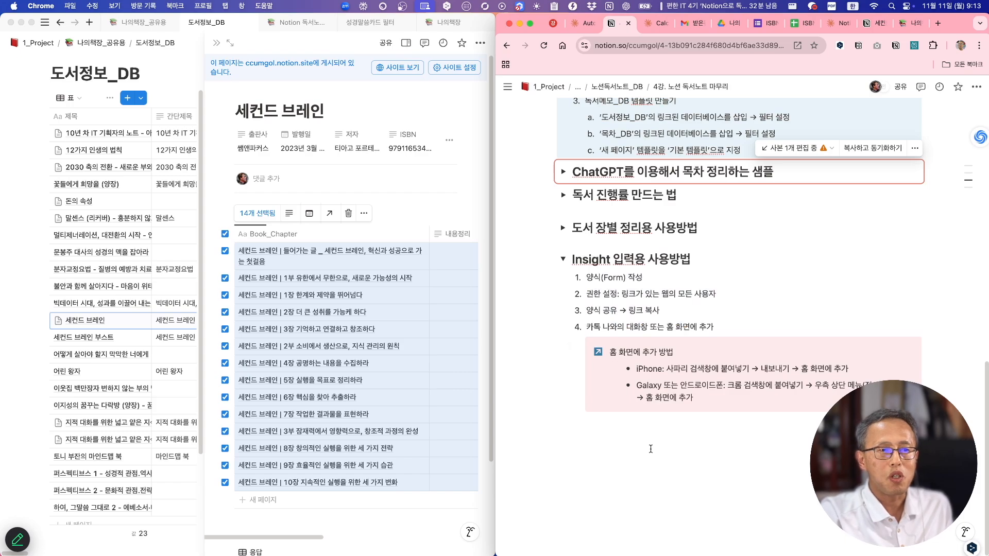
Step: Open the book '10년 차 IT 기획자의 노트' from 도서정보_DB as a full page and review its 목차 property and chapter table
{"action": "left_click", "coordinate": [216, 43]}
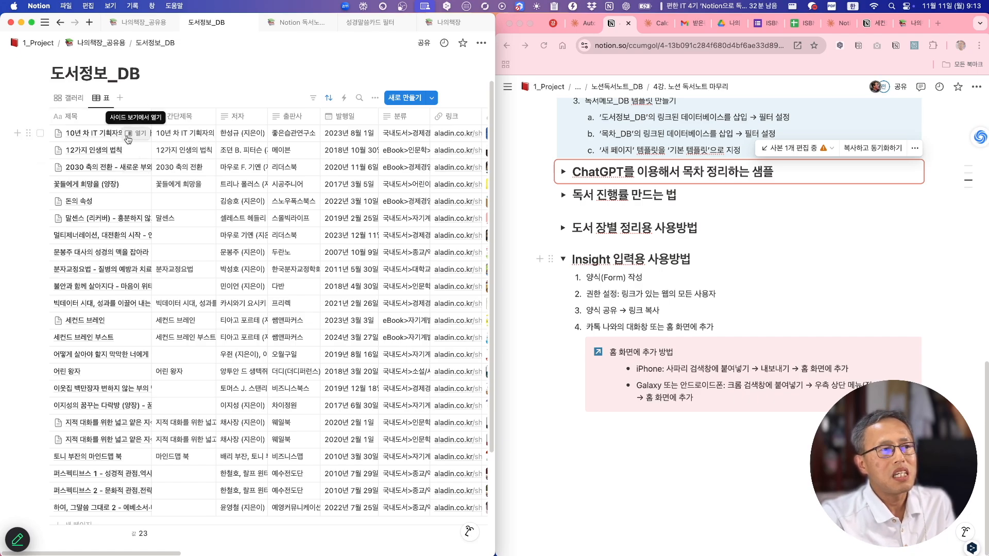
{"action": "left_click", "coordinate": [128, 134]}
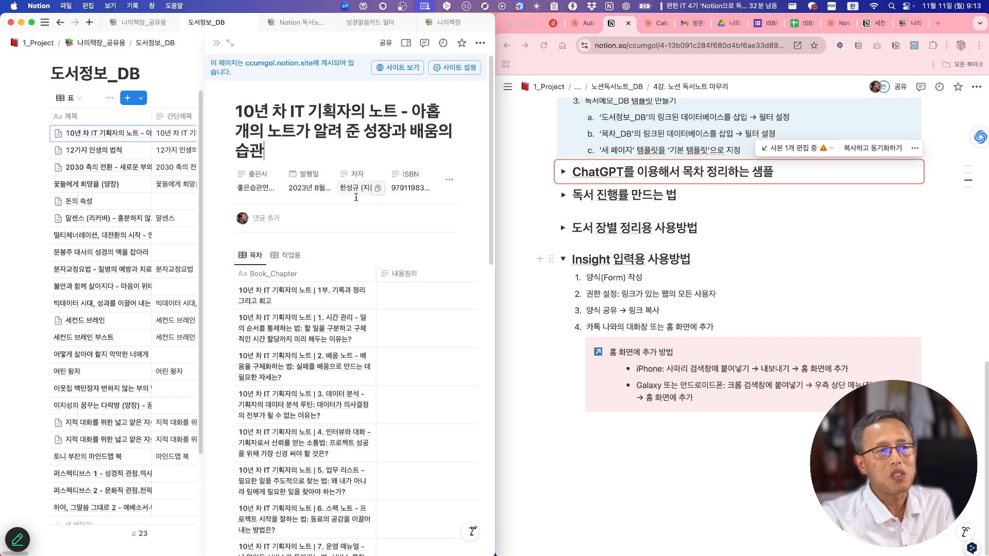
{"action": "left_click", "coordinate": [229, 43]}
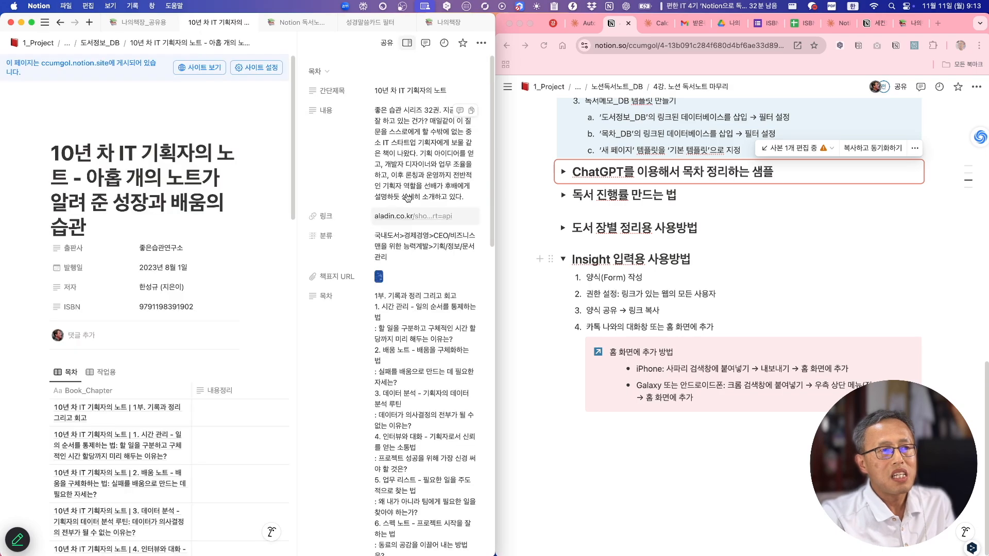
{"action": "scroll", "coordinate": [403, 464], "scroll_direction": "down", "scroll_amount": 10}
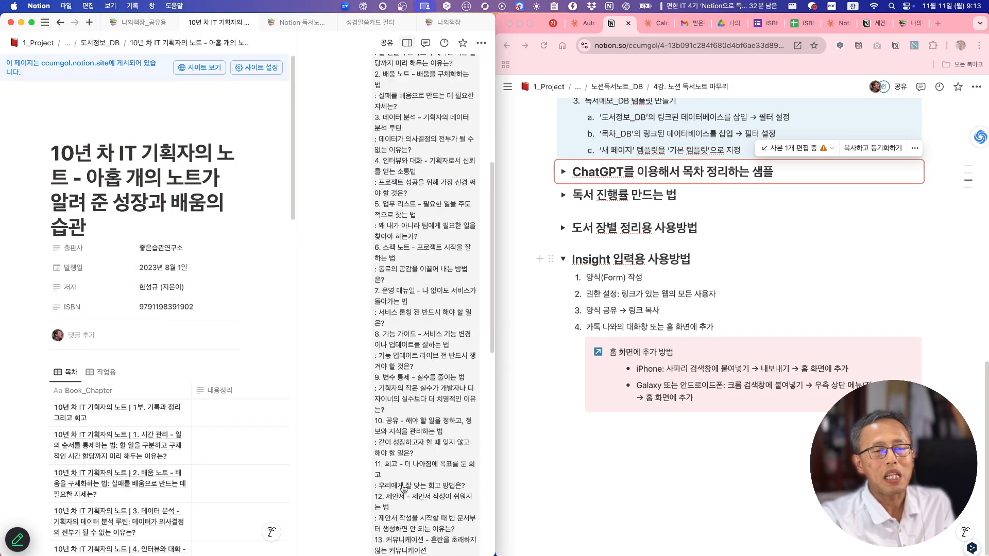
{"action": "scroll", "coordinate": [404, 488], "scroll_direction": "down", "scroll_amount": 5}
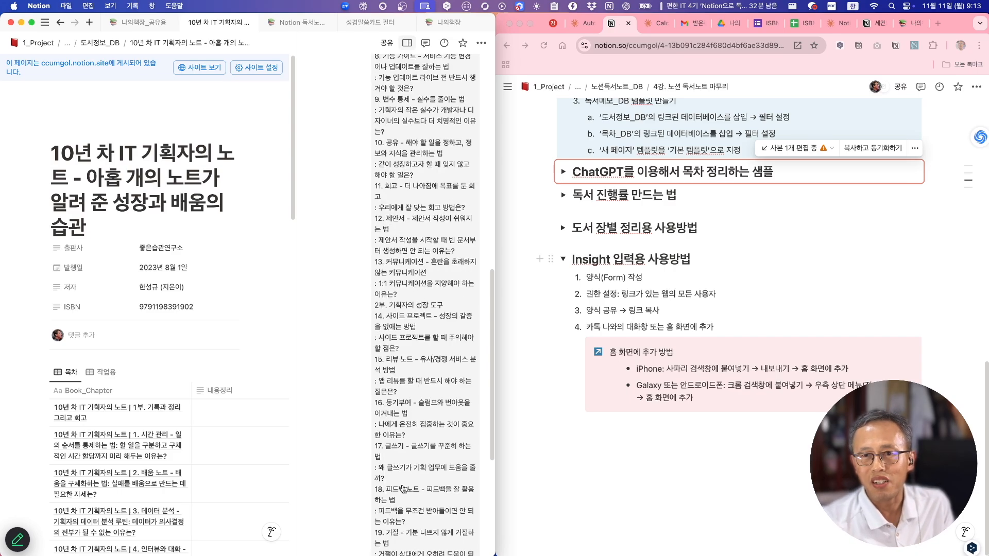
{"action": "scroll", "coordinate": [395, 489], "scroll_direction": "up", "scroll_amount": 15}
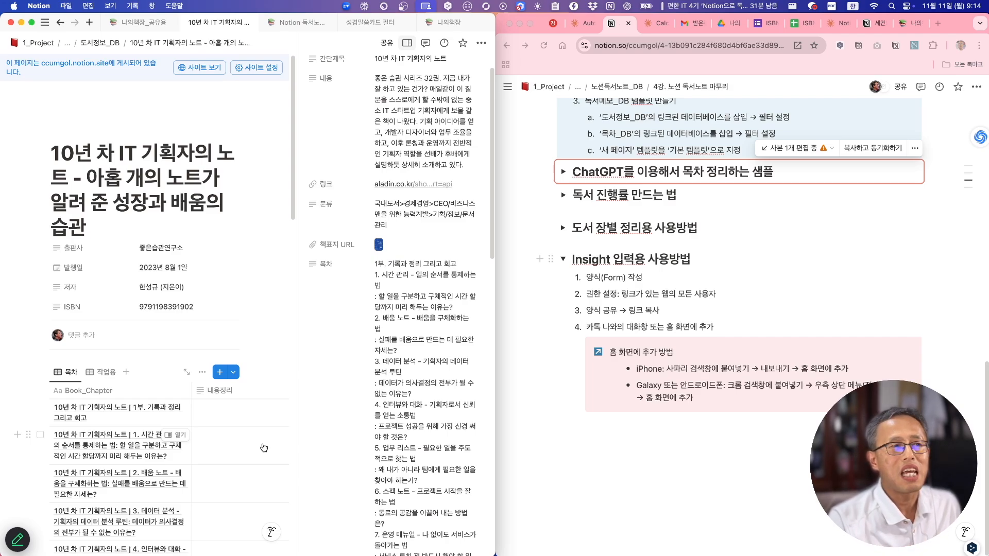
{"action": "scroll", "coordinate": [264, 448], "scroll_direction": "right", "scroll_amount": 1}
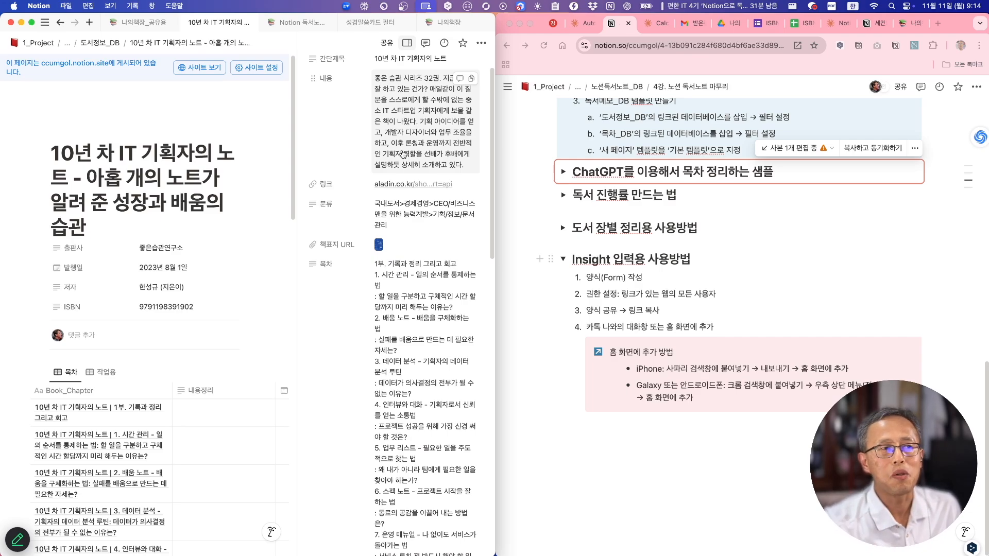
{"action": "scroll", "coordinate": [403, 154], "scroll_direction": "up", "scroll_amount": 2}
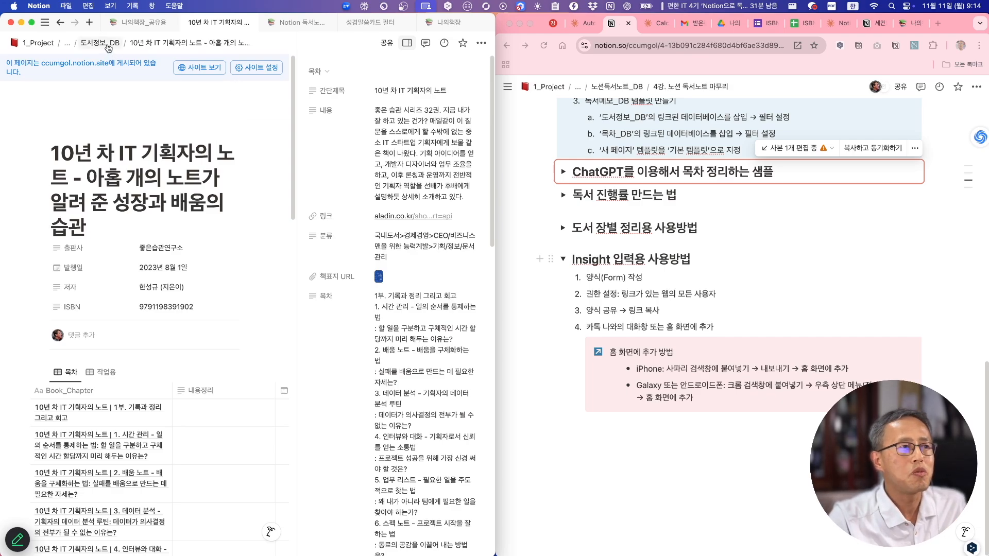
Step: Go back to the 나의책장_공유용 page and view the questions of the Insight 입력용 form below the book gallery
{"action": "left_click", "coordinate": [107, 45]}
{"action": "left_click", "coordinate": [106, 43]}
{"action": "scroll", "coordinate": [285, 235], "scroll_direction": "down", "scroll_amount": 10}
{"action": "scroll", "coordinate": [286, 236], "scroll_direction": "down", "scroll_amount": 2}
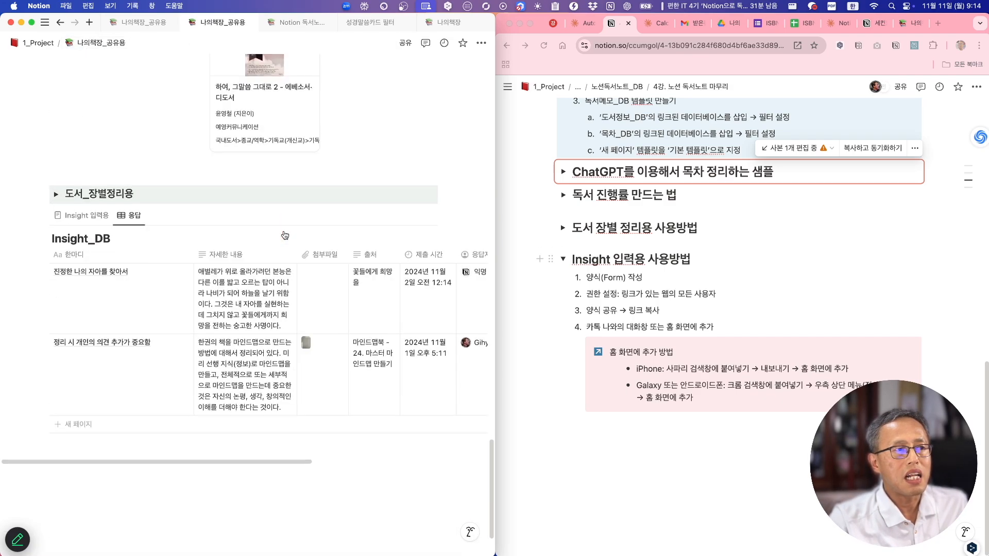
{"action": "left_click", "coordinate": [95, 215]}
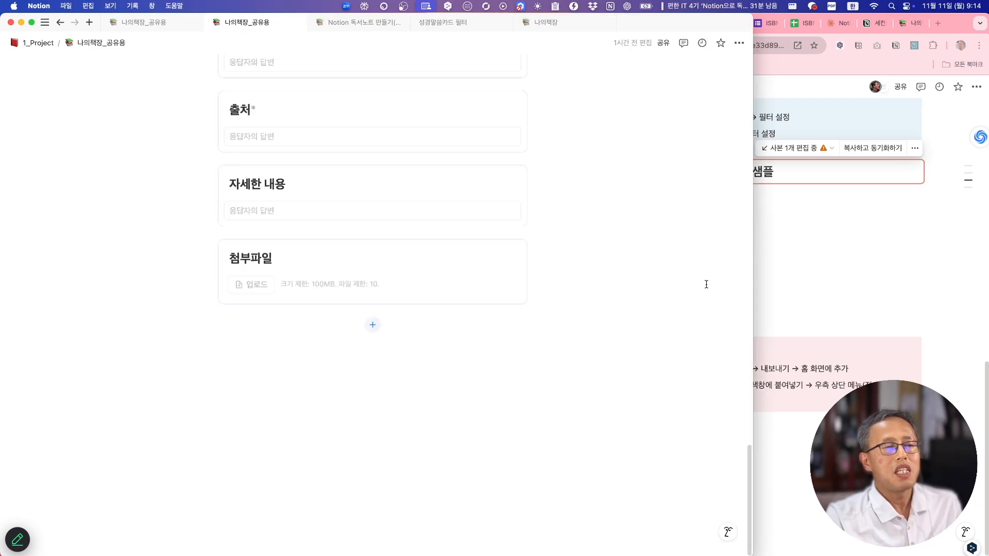
{"action": "scroll", "coordinate": [568, 269], "scroll_direction": "up", "scroll_amount": 4}
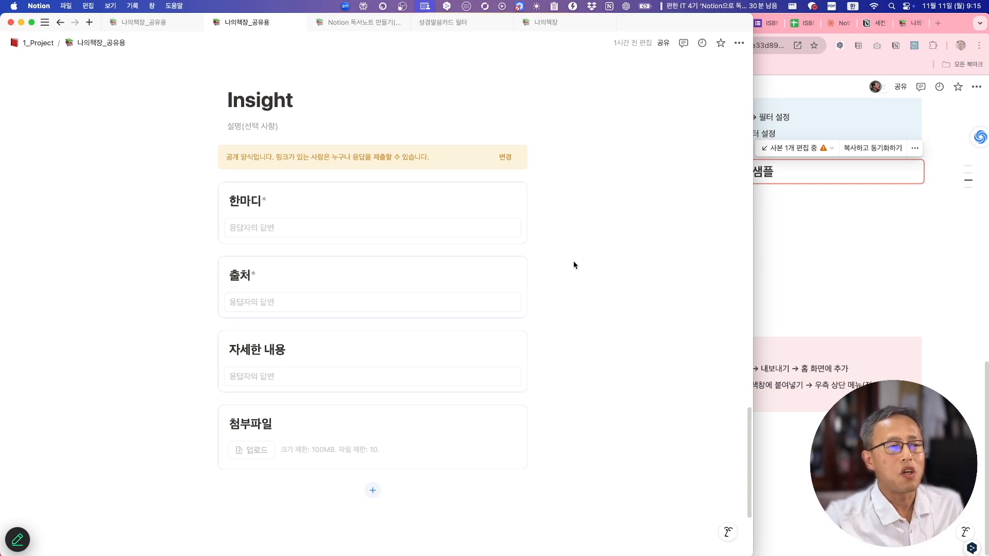
{"action": "scroll", "coordinate": [573, 260], "scroll_direction": "up", "scroll_amount": 8}
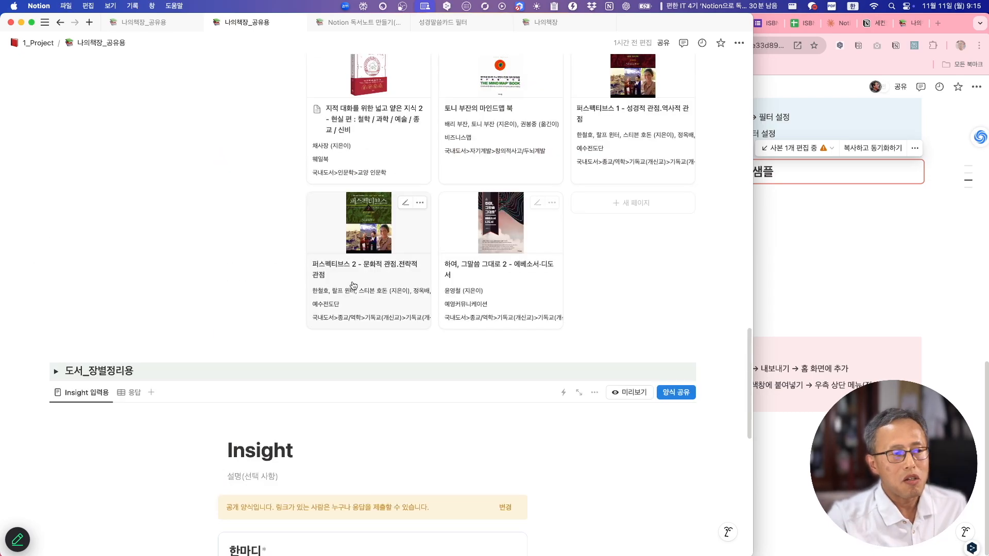
Step: Expand the 도서_장별정리용 toggle and look through the chapter list of the filtered book
{"action": "left_click", "coordinate": [55, 372]}
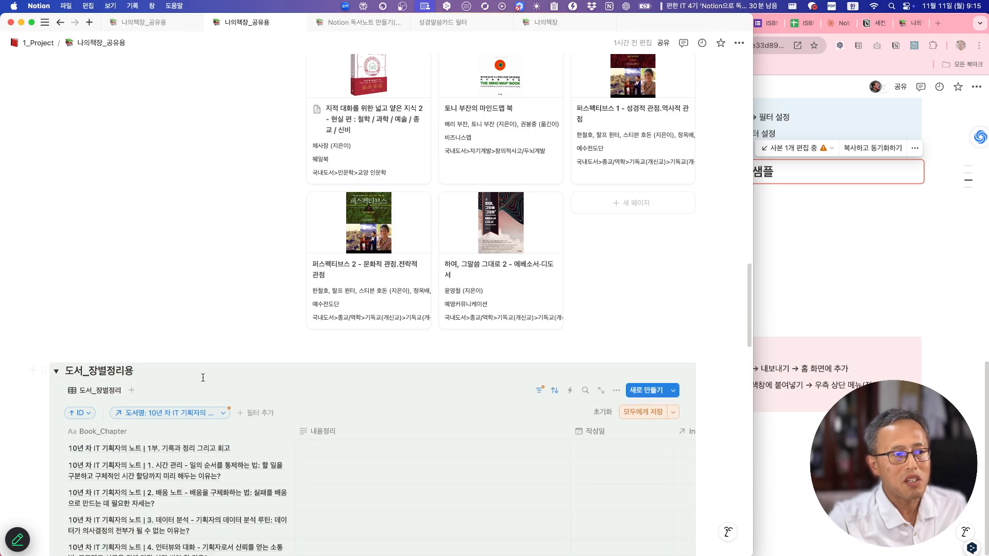
{"action": "scroll", "coordinate": [214, 375], "scroll_direction": "down", "scroll_amount": 15}
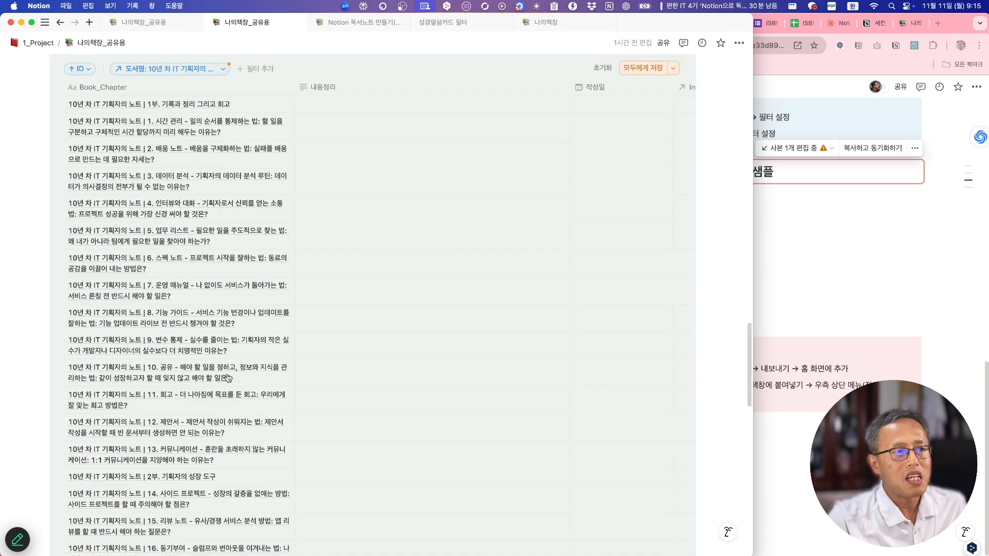
{"action": "scroll", "coordinate": [234, 377], "scroll_direction": "up", "scroll_amount": 5}
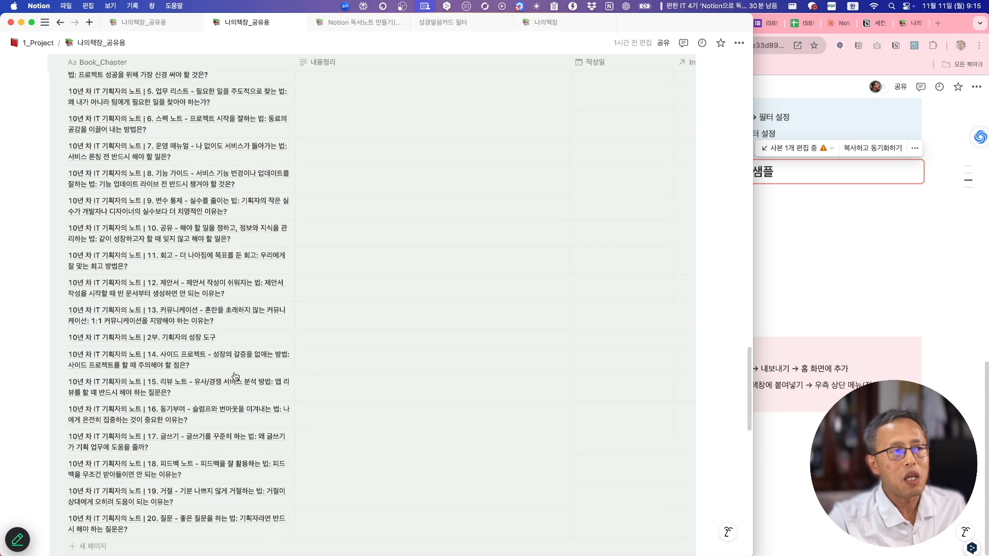
{"action": "scroll", "coordinate": [236, 377], "scroll_direction": "up", "scroll_amount": 2}
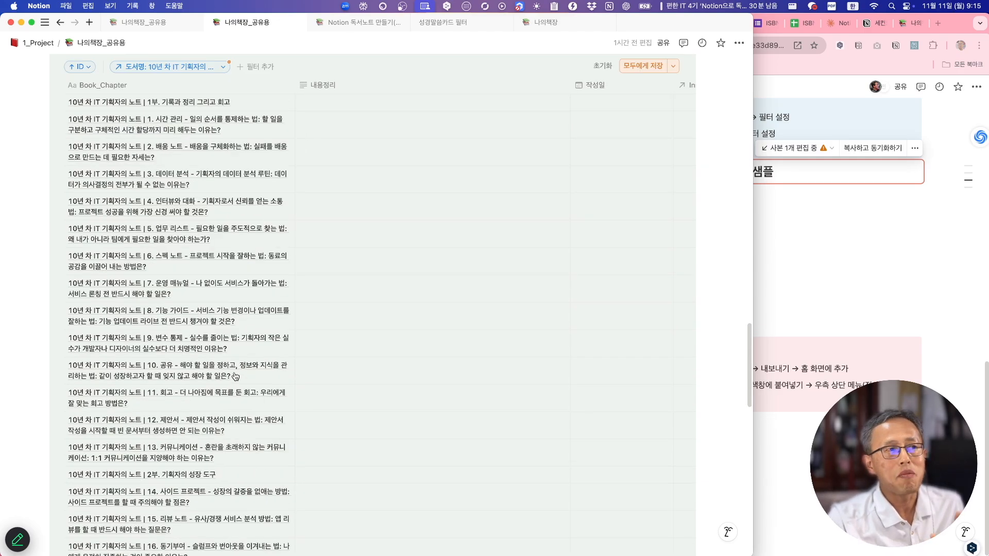
{"action": "scroll", "coordinate": [302, 322], "scroll_direction": "up", "scroll_amount": 3}
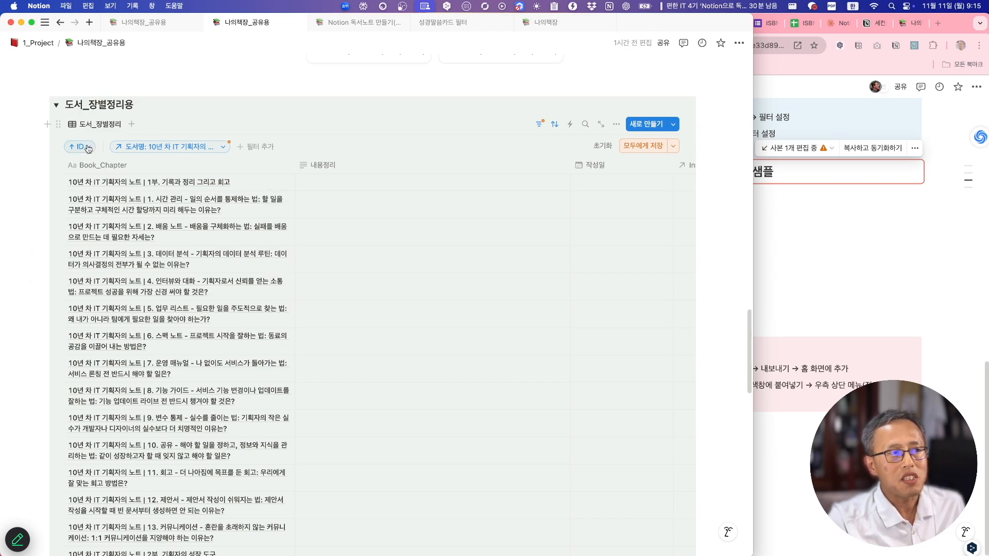
Step: Inspect the ID sort settings of the 도서_장별정리 table and close them without changes
{"action": "left_click", "coordinate": [554, 127]}
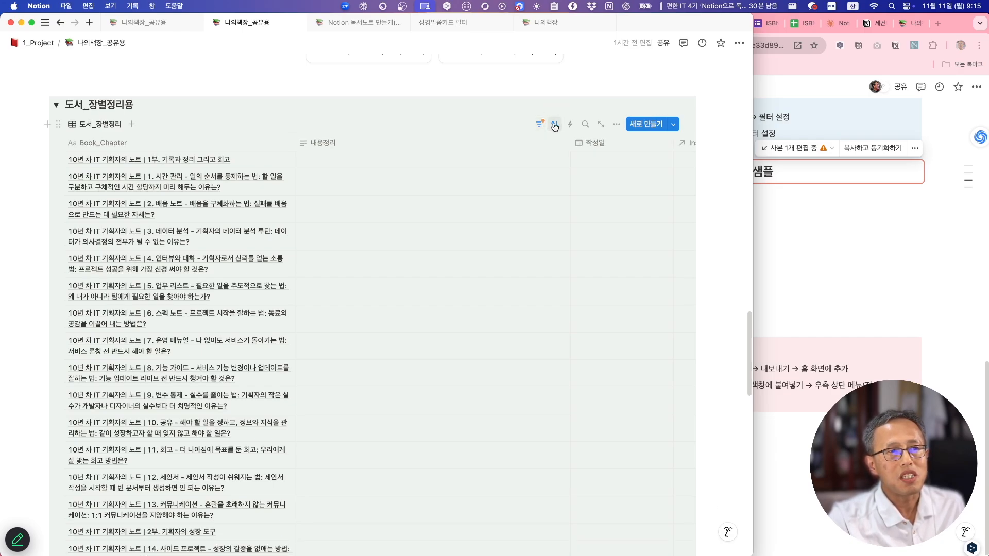
{"action": "left_click", "coordinate": [554, 127]}
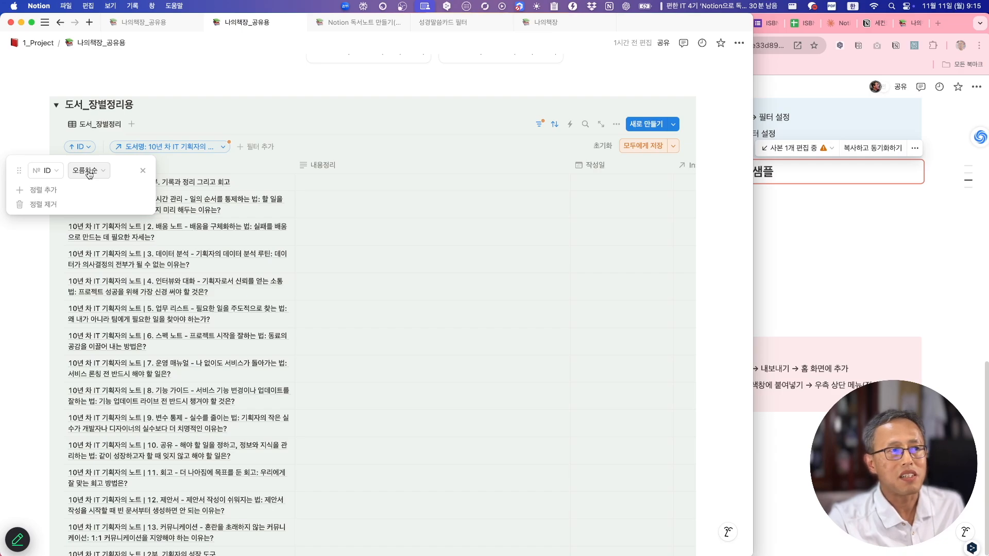
{"action": "left_click", "coordinate": [391, 248]}
Step: Open 목차_DB from the 데이터베이스 callout and examine how the ID column orders the chapters
{"action": "scroll", "coordinate": [391, 248], "scroll_direction": "up", "scroll_amount": 15}
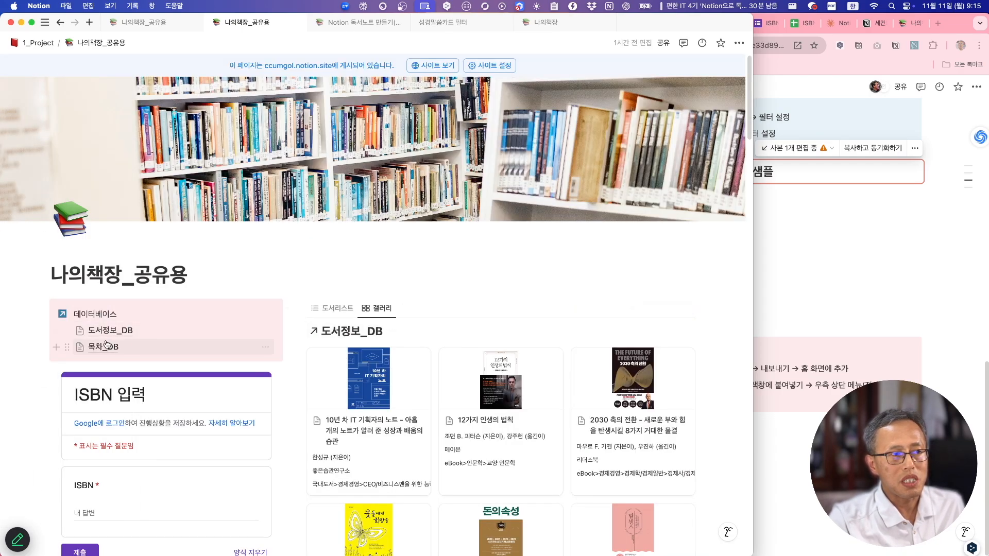
{"action": "left_click", "coordinate": [105, 348]}
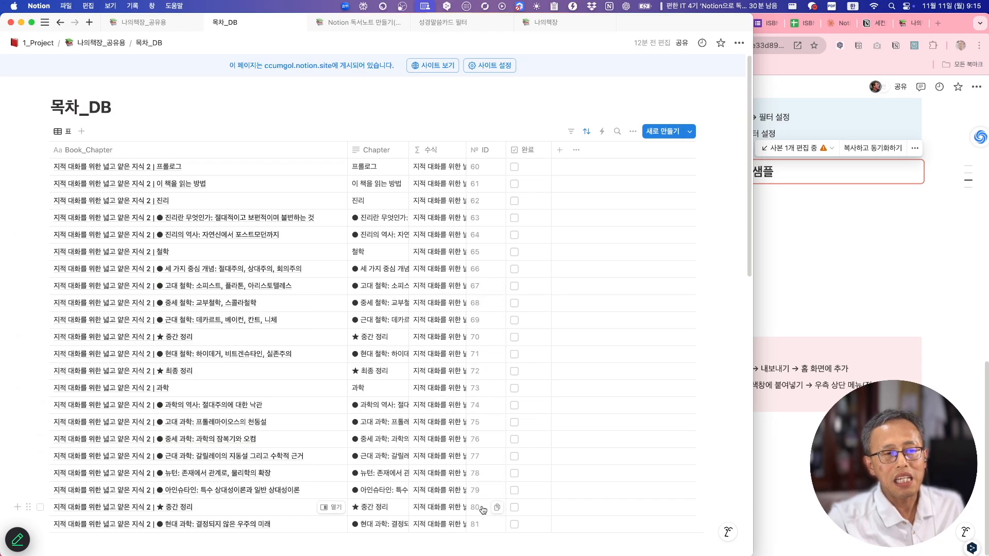
{"action": "scroll", "coordinate": [482, 510], "scroll_direction": "down", "scroll_amount": 3}
{"action": "scroll", "coordinate": [482, 510], "scroll_direction": "down", "scroll_amount": 2}
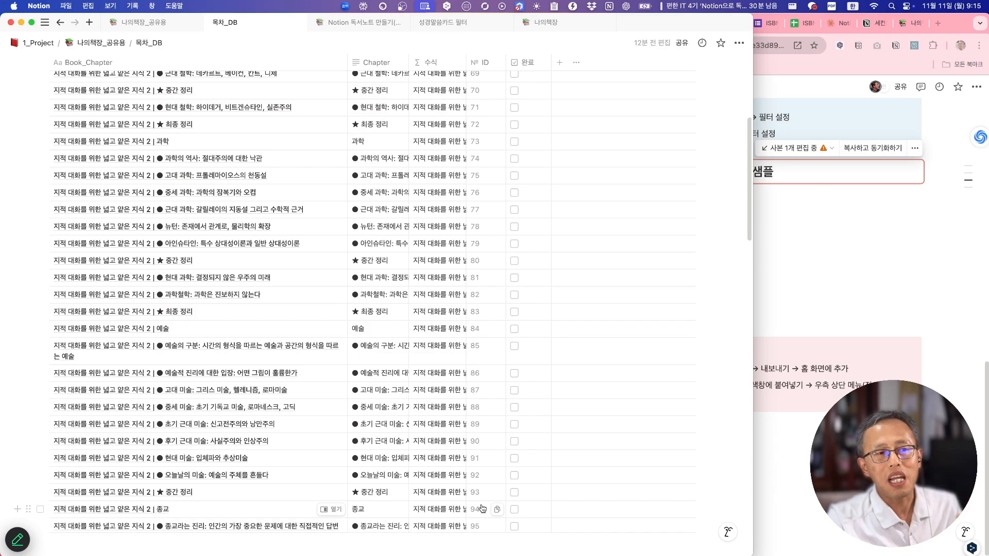
{"action": "scroll", "coordinate": [482, 510], "scroll_direction": "down", "scroll_amount": 10}
{"action": "scroll", "coordinate": [483, 510], "scroll_direction": "down", "scroll_amount": 15}
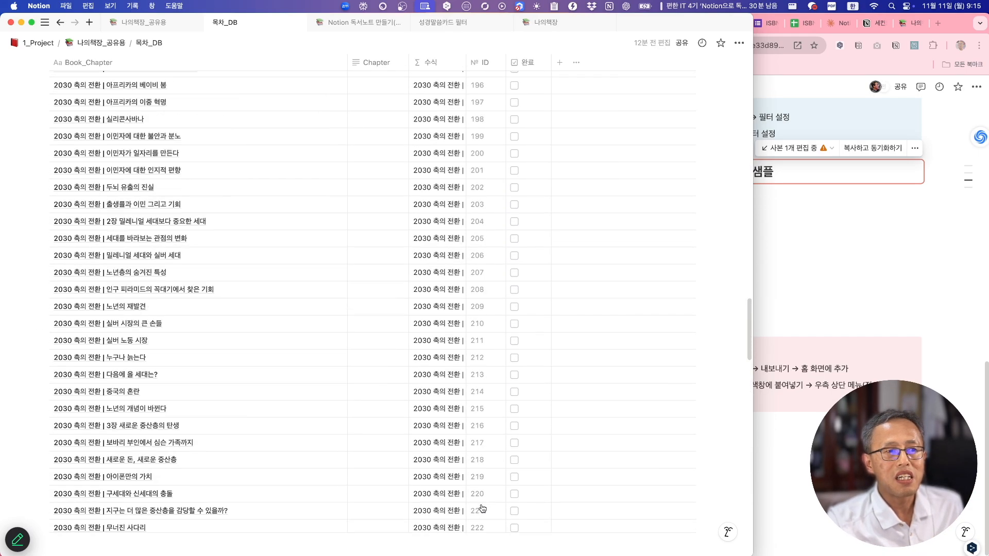
{"action": "scroll", "coordinate": [483, 510], "scroll_direction": "down", "scroll_amount": 5}
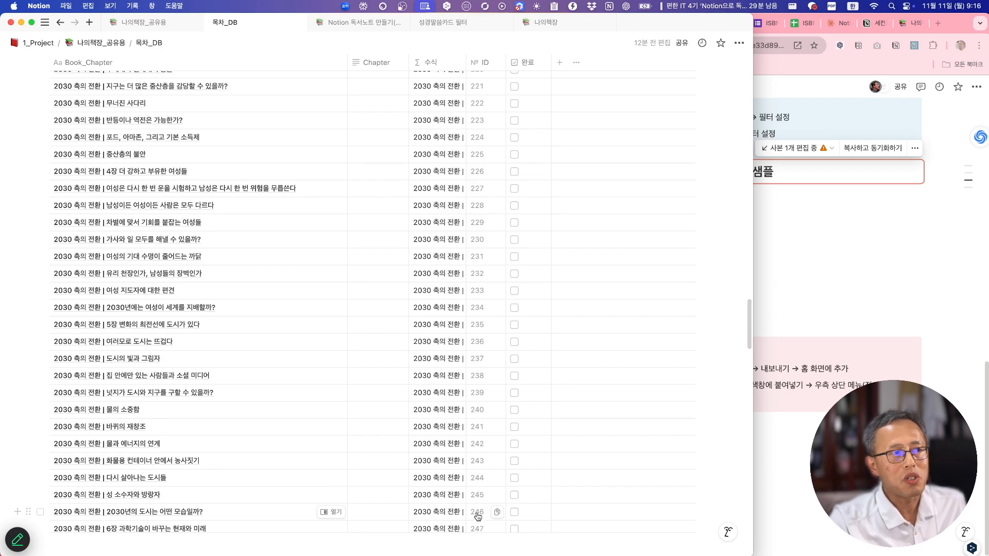
{"action": "scroll", "coordinate": [478, 516], "scroll_direction": "up", "scroll_amount": 20}
{"action": "scroll", "coordinate": [478, 516], "scroll_direction": "up", "scroll_amount": 10}
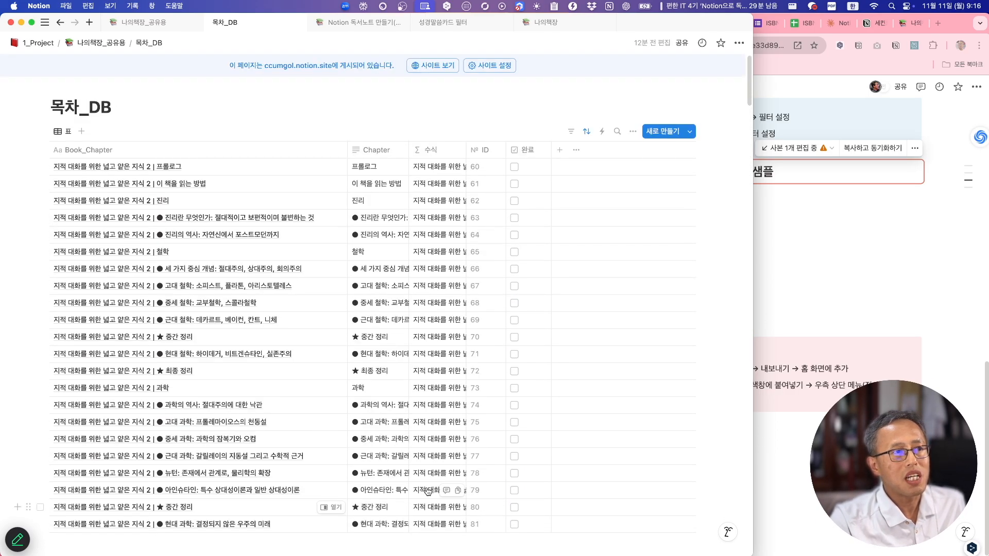
Step: Compare the ID numbers in 목차_DB where the chapters of one book end and those of another begin
{"action": "scroll", "coordinate": [304, 467], "scroll_direction": "down", "scroll_amount": 15}
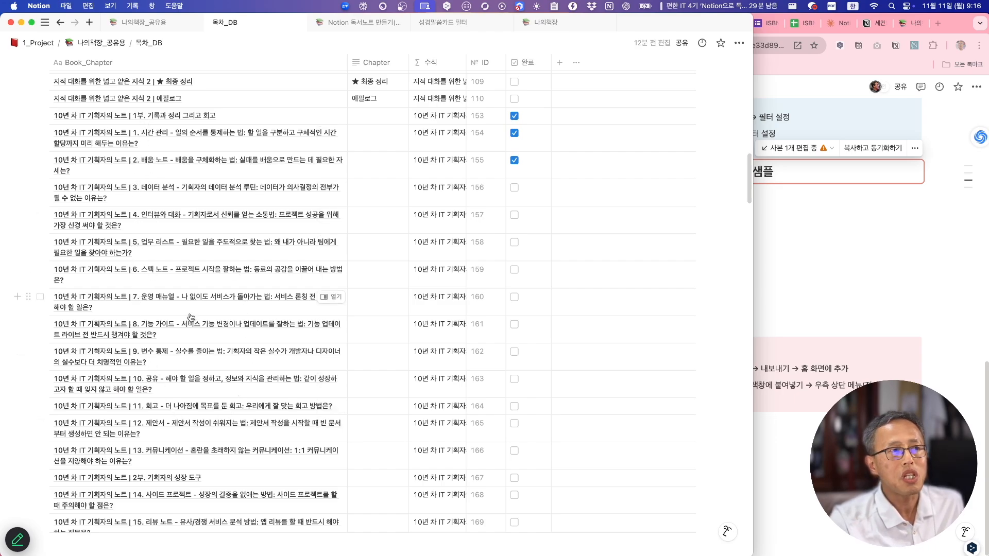
{"action": "scroll", "coordinate": [206, 317], "scroll_direction": "up", "scroll_amount": 6}
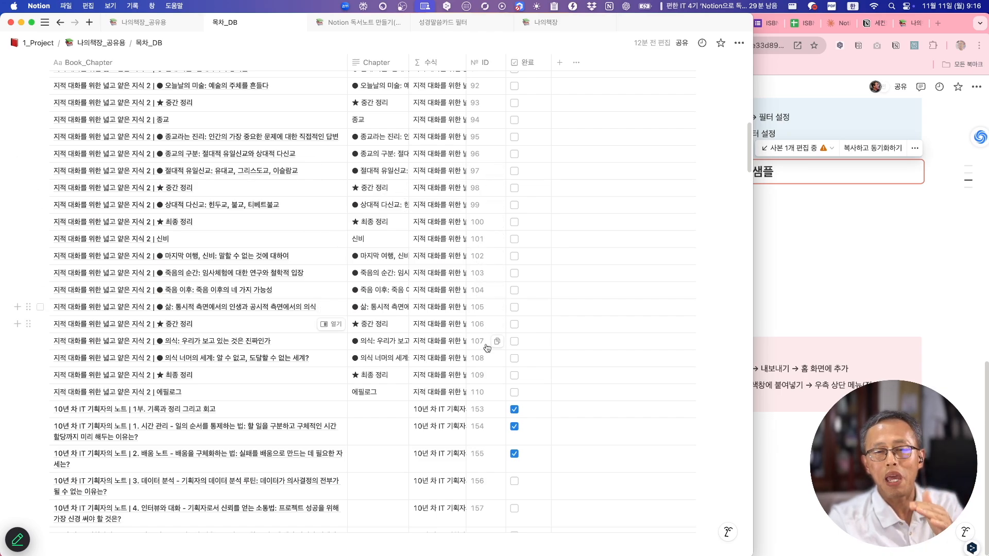
{"action": "left_click", "coordinate": [479, 310]}
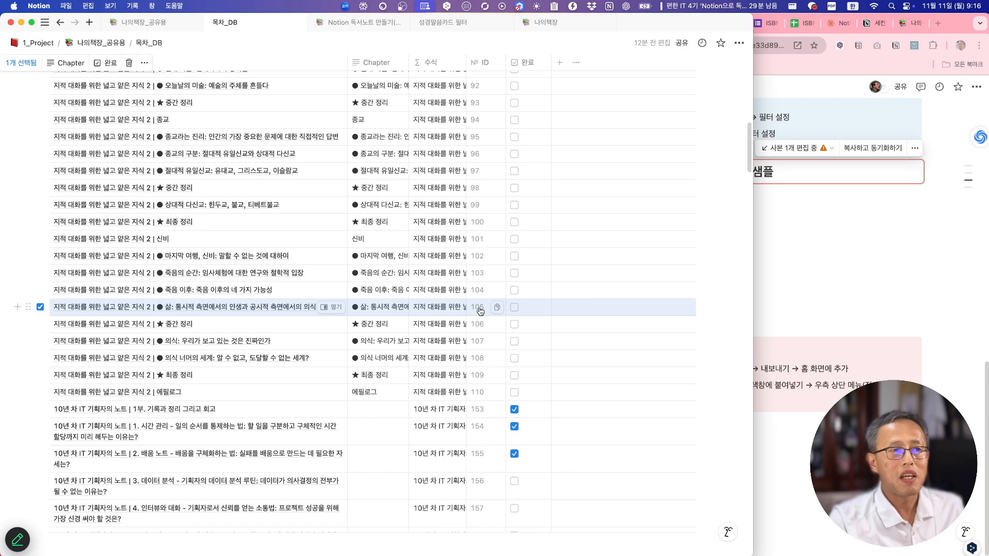
{"action": "scroll", "coordinate": [480, 311], "scroll_direction": "down", "scroll_amount": 20}
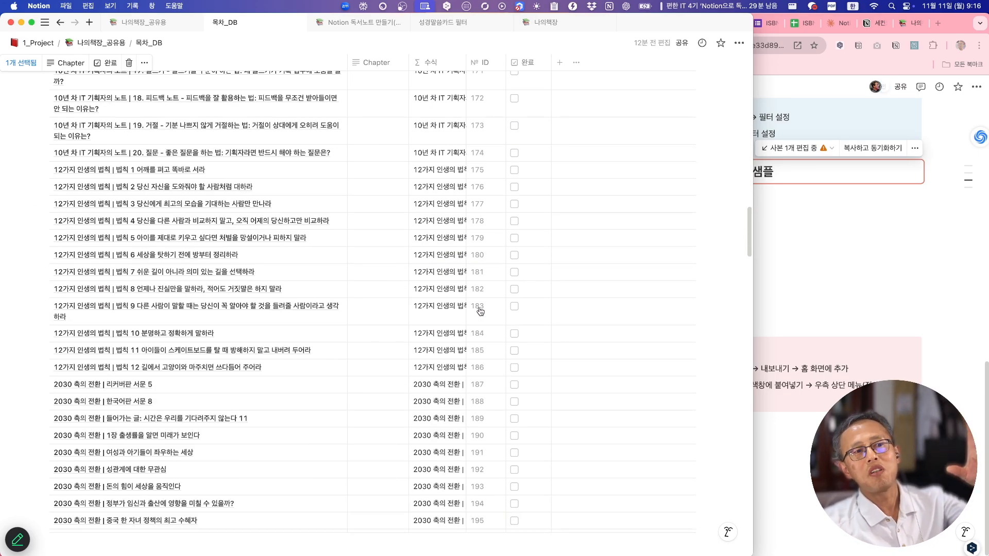
{"action": "scroll", "coordinate": [479, 311], "scroll_direction": "down", "scroll_amount": 10}
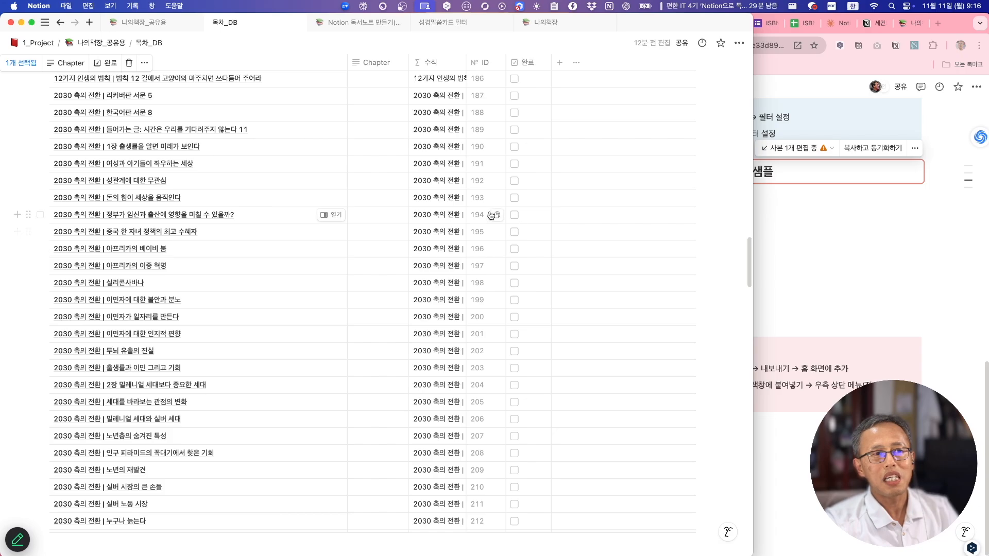
{"action": "scroll", "coordinate": [493, 262], "scroll_direction": "up", "scroll_amount": 20}
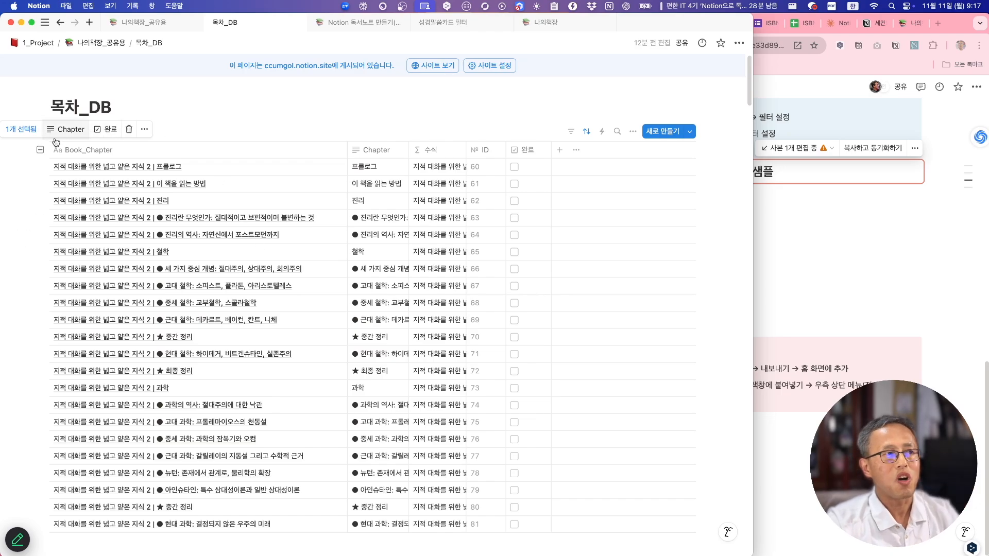
{"action": "left_click", "coordinate": [235, 110]}
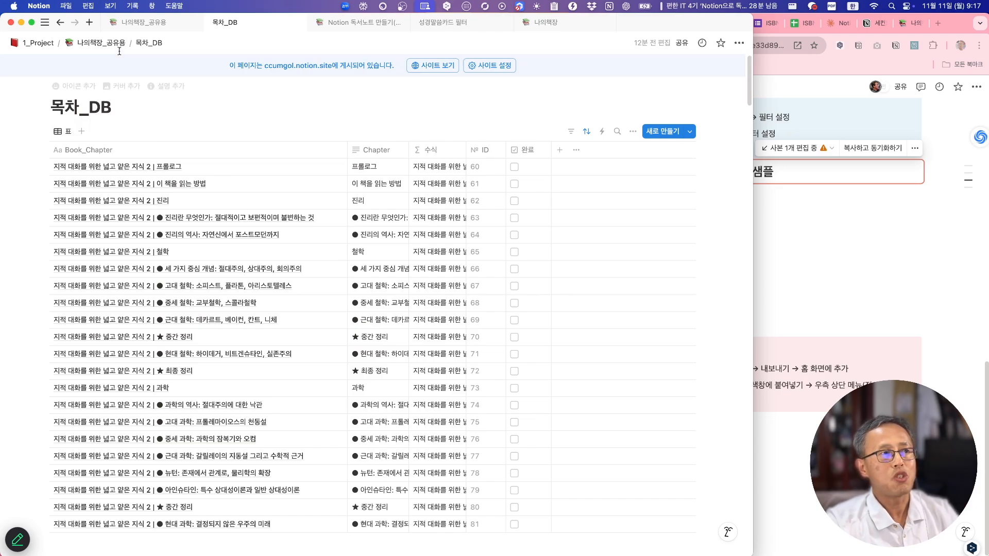
Step: Return to 나의책장_공유용 and set the 도서명 filter of the 도서_장별정리 table to only 세컨드 브레인
{"action": "left_click", "coordinate": [96, 43]}
{"action": "scroll", "coordinate": [294, 291], "scroll_direction": "down", "scroll_amount": 15}
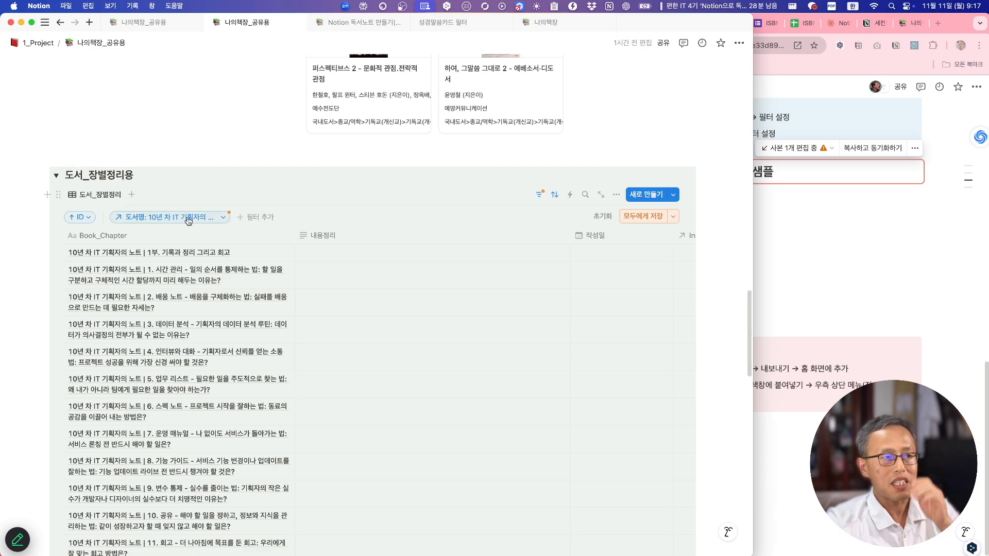
{"action": "left_click", "coordinate": [223, 218]}
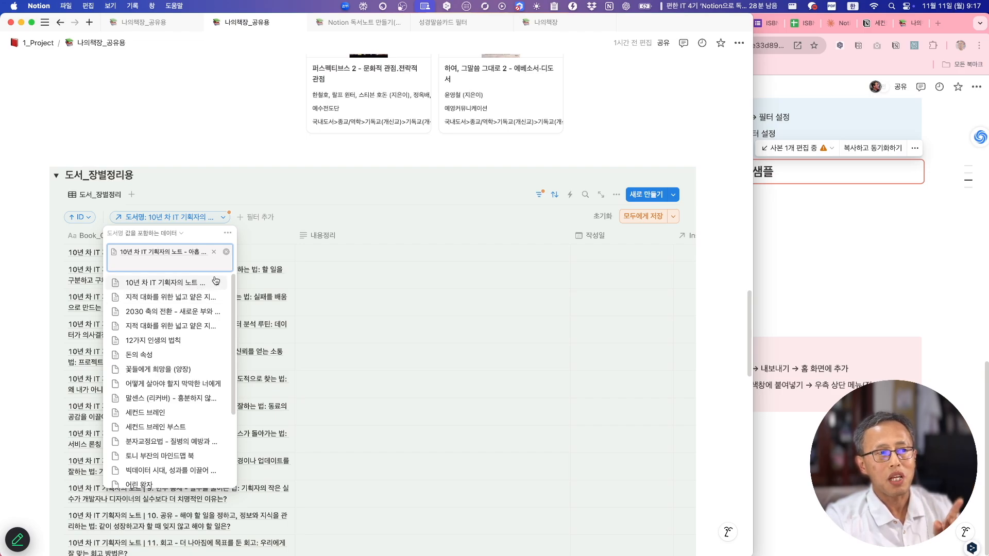
{"action": "left_click", "coordinate": [214, 251]}
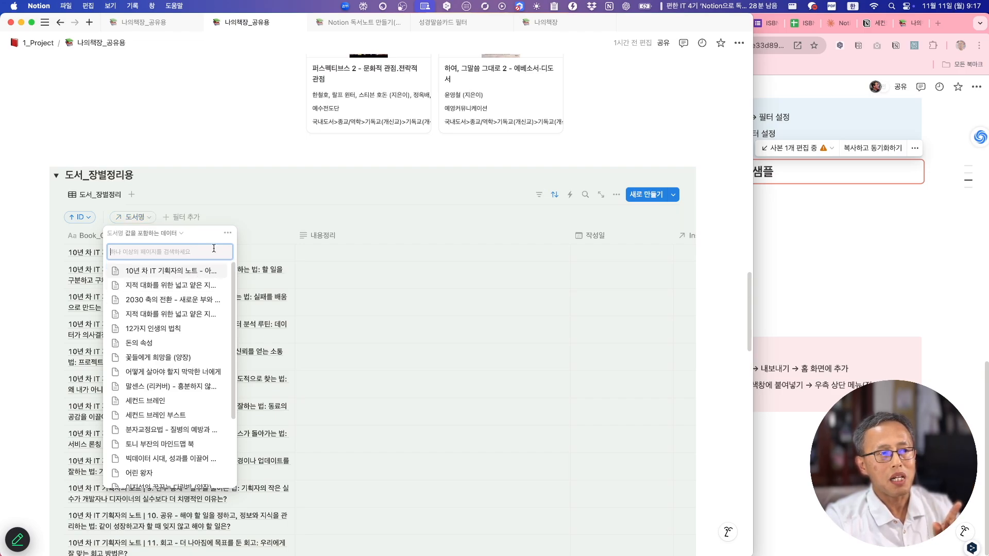
{"action": "scroll", "coordinate": [202, 324], "scroll_direction": "down", "scroll_amount": 2}
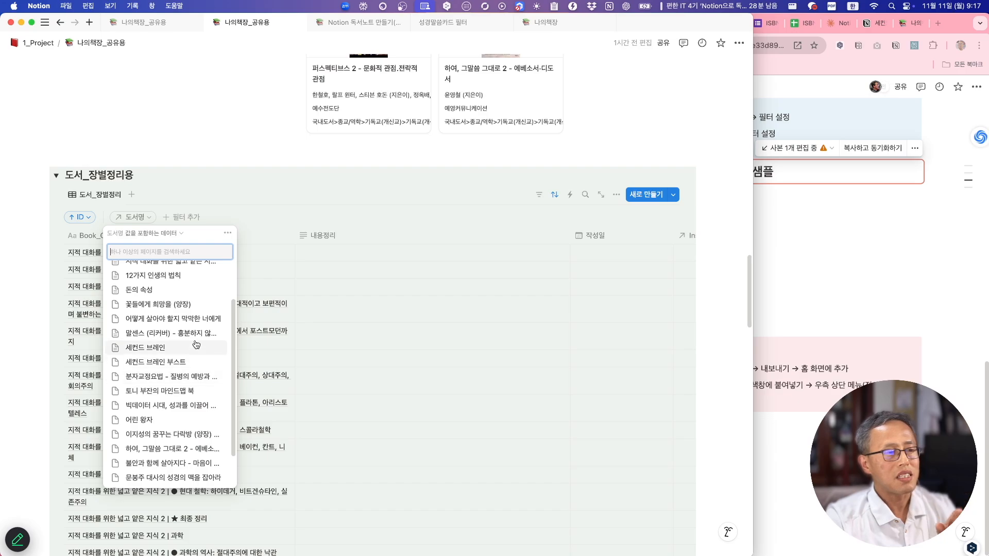
{"action": "left_click", "coordinate": [159, 348]}
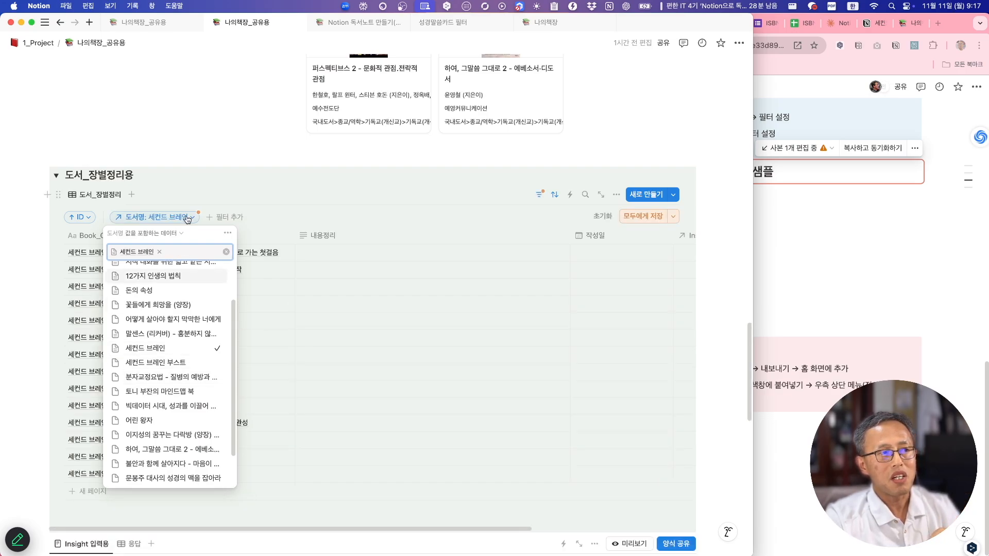
{"action": "left_click", "coordinate": [206, 161]}
{"action": "scroll", "coordinate": [203, 178], "scroll_direction": "up", "scroll_amount": 5}
{"action": "scroll", "coordinate": [234, 425], "scroll_direction": "down", "scroll_amount": 7}
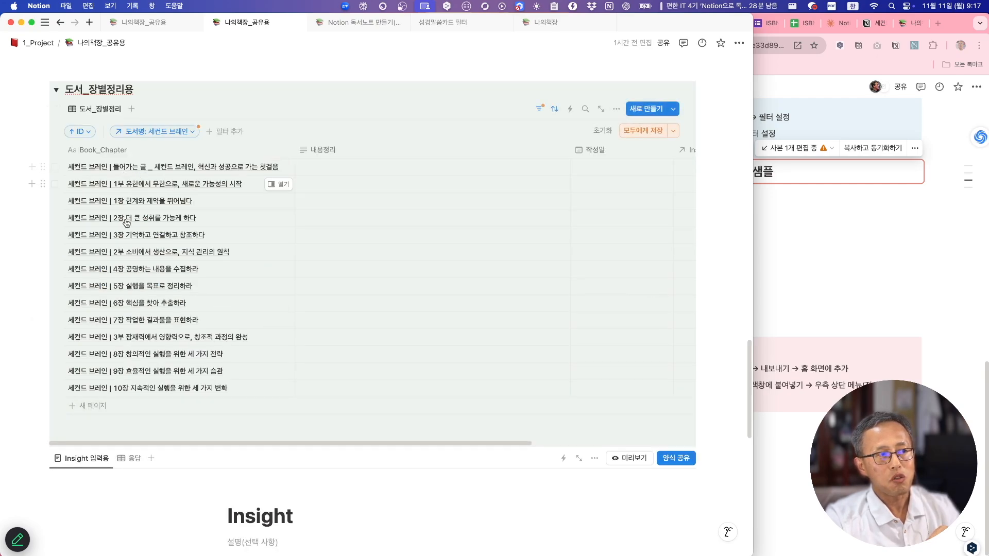
Step: Narrow the 작성일 column of the 도서_장별정리 table and save the book filter for everyone
{"action": "left_click", "coordinate": [320, 171]}
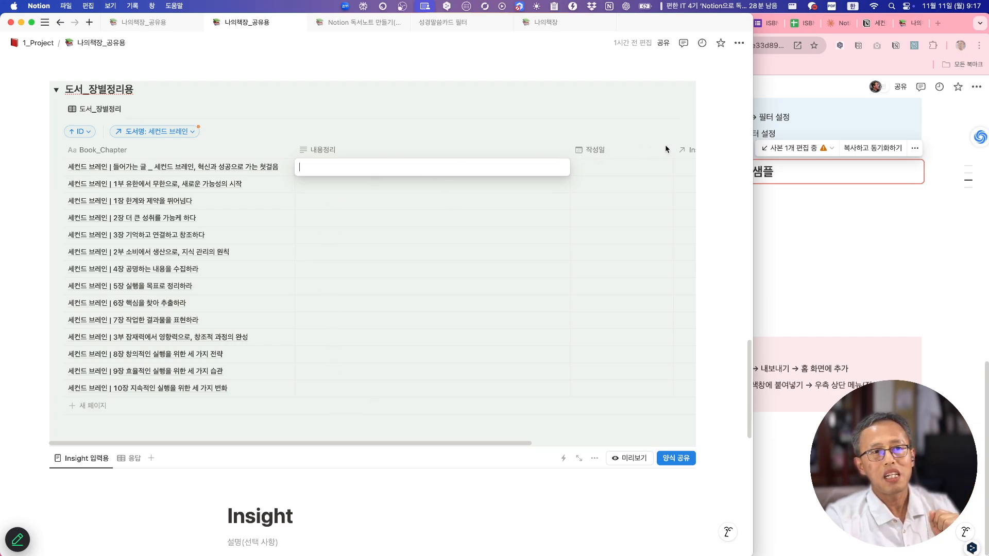
{"action": "left_click_drag", "start_coordinate": [673, 153], "coordinate": [629, 157]}
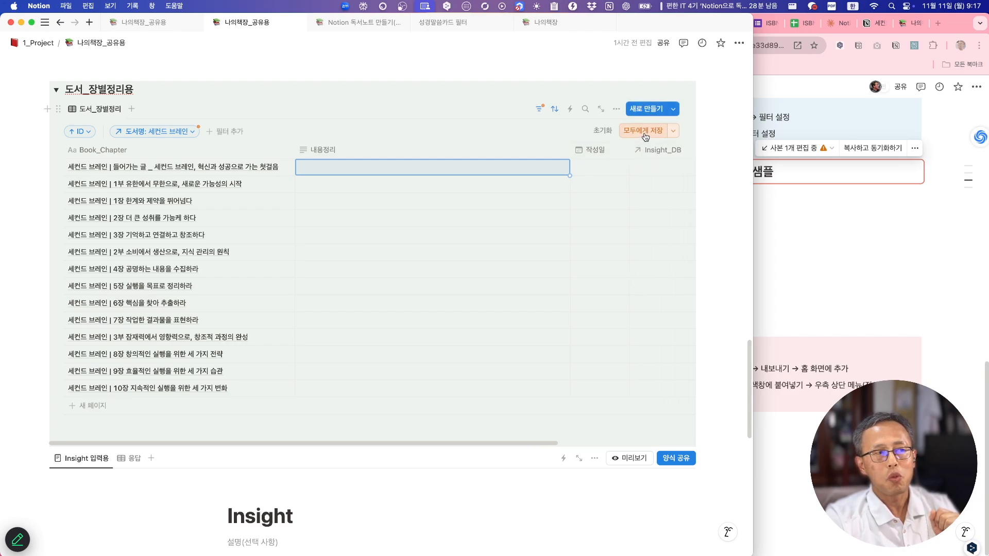
{"action": "left_click", "coordinate": [644, 134]}
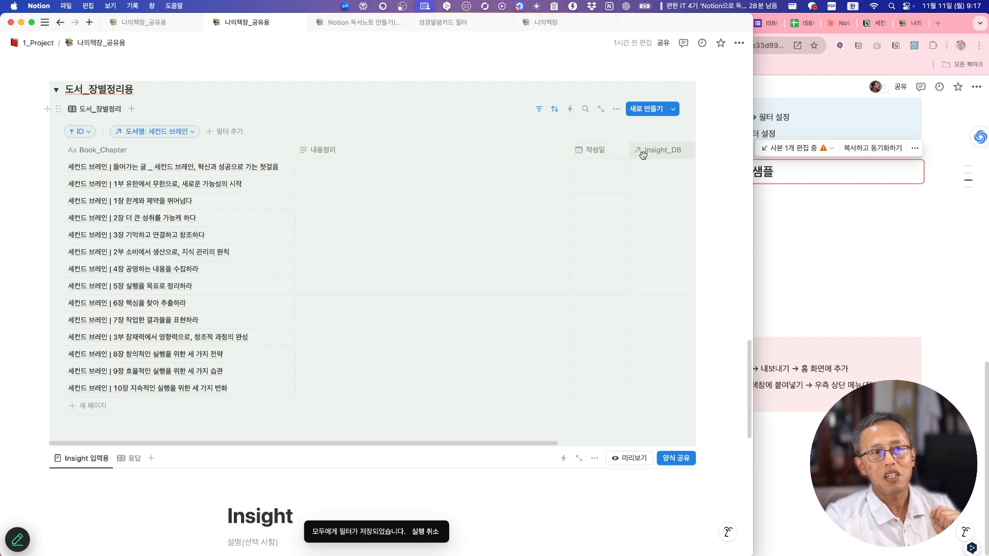
Step: Narrow the 내용정리 column so the chapter table shows everything from Book_Chapter through 완료
{"action": "left_click_drag", "start_coordinate": [534, 443], "coordinate": [702, 450]}
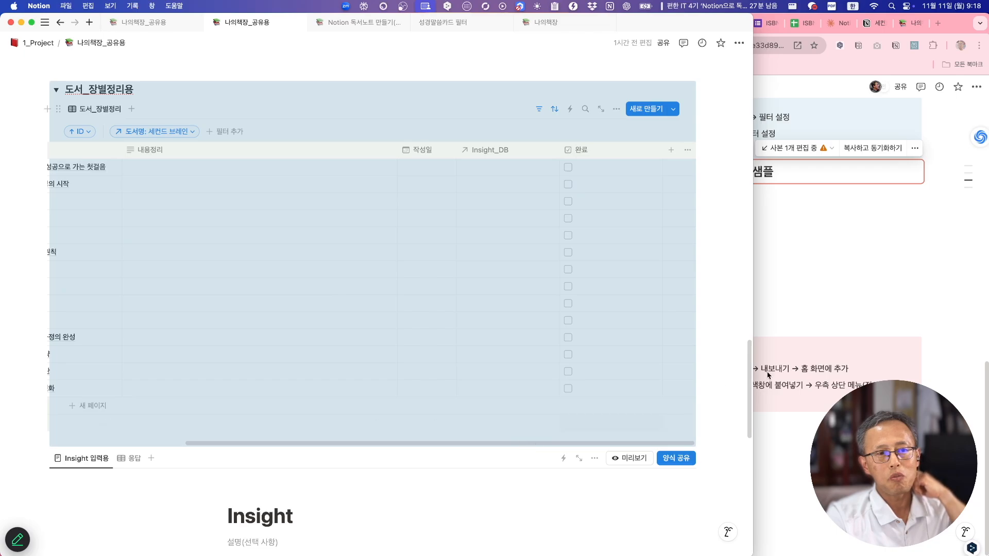
{"action": "left_click", "coordinate": [842, 306]}
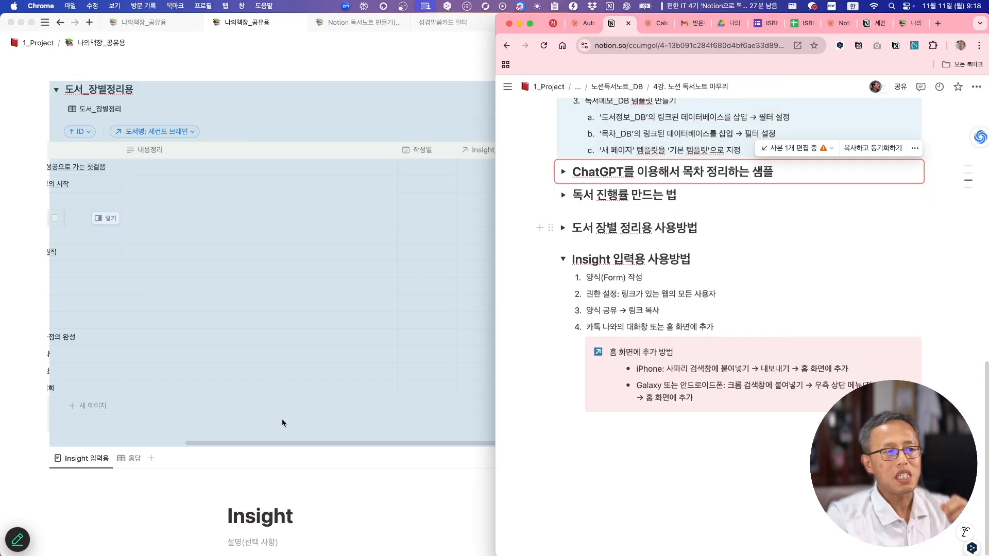
{"action": "left_click", "coordinate": [289, 446]}
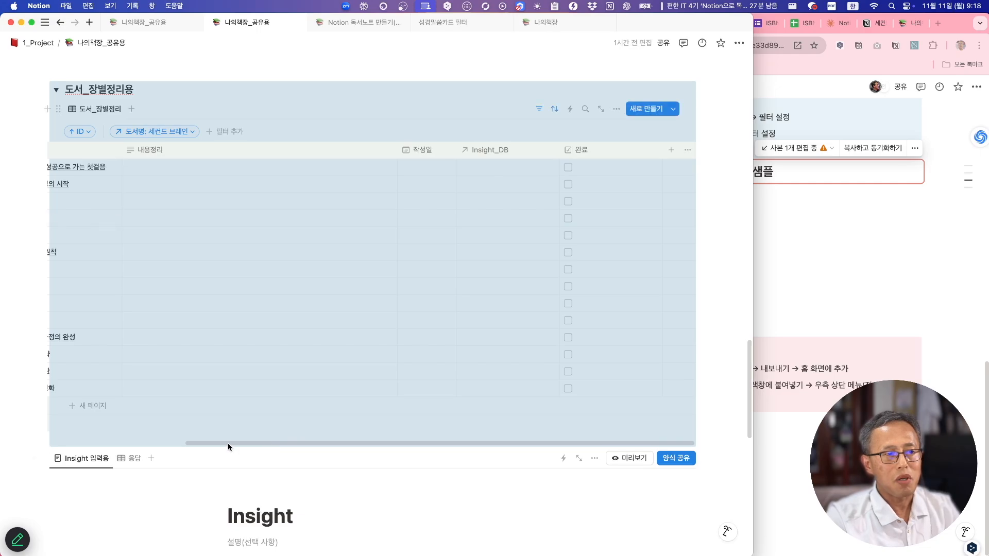
{"action": "left_click_drag", "start_coordinate": [228, 443], "coordinate": [113, 447]}
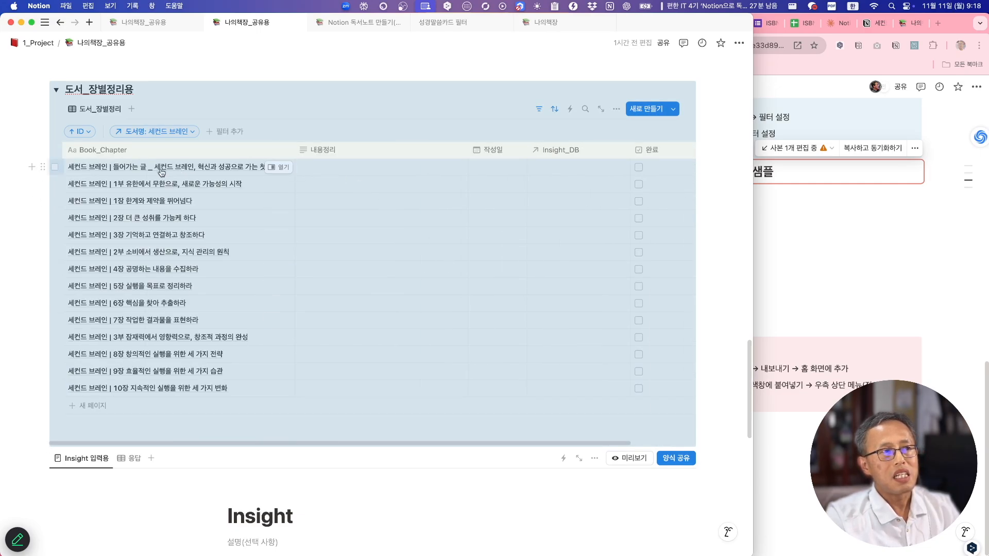
Step: Mark the first seven 세컨드 브레인 chapters, from 들어가는 글 through 4장, as 완료
{"action": "left_click", "coordinate": [639, 151]}
{"action": "left_click", "coordinate": [639, 152]}
{"action": "left_click", "coordinate": [639, 168]}
{"action": "left_click", "coordinate": [638, 184]}
{"action": "left_click", "coordinate": [639, 201]}
{"action": "left_click", "coordinate": [640, 218]}
{"action": "left_click", "coordinate": [639, 235]}
{"action": "left_click", "coordinate": [639, 252]}
{"action": "left_click", "coordinate": [639, 269]}
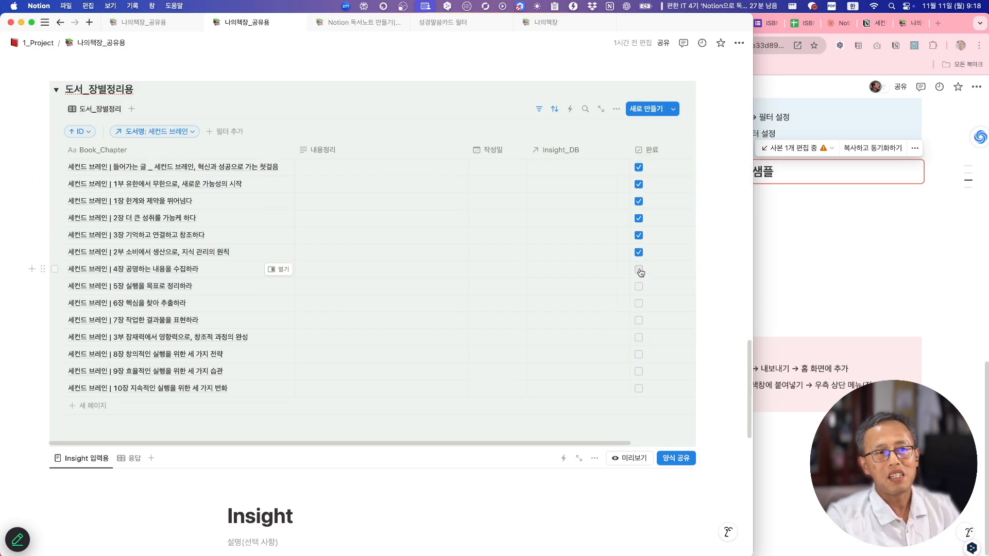
Step: Widen the window and check the 독서진행률 of 세컨드 브레인 in 도서정보_DB
{"action": "scroll", "coordinate": [629, 308], "scroll_direction": "up", "scroll_amount": 10}
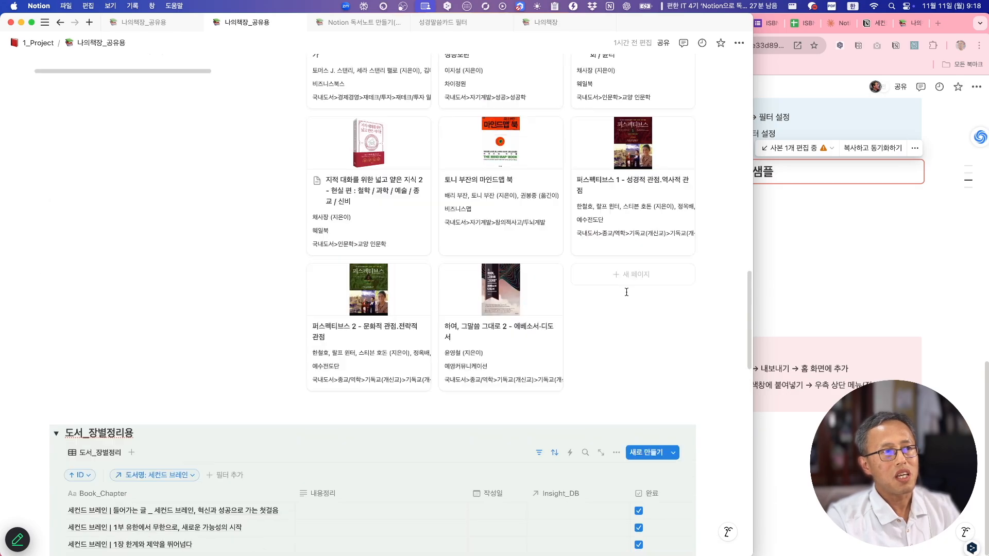
{"action": "left_click_drag", "start_coordinate": [753, 295], "coordinate": [917, 296]}
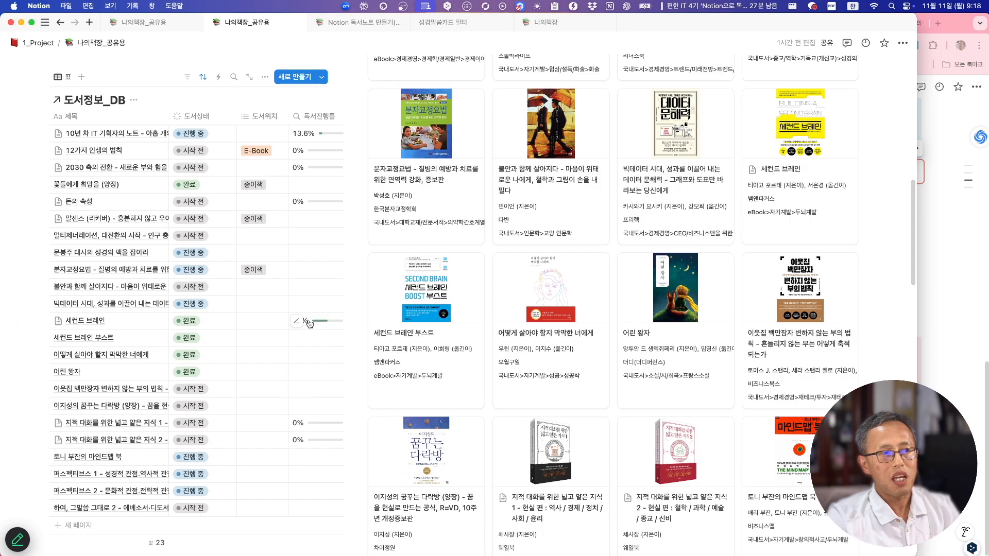
{"action": "mouse_move", "coordinate": [326, 328]}
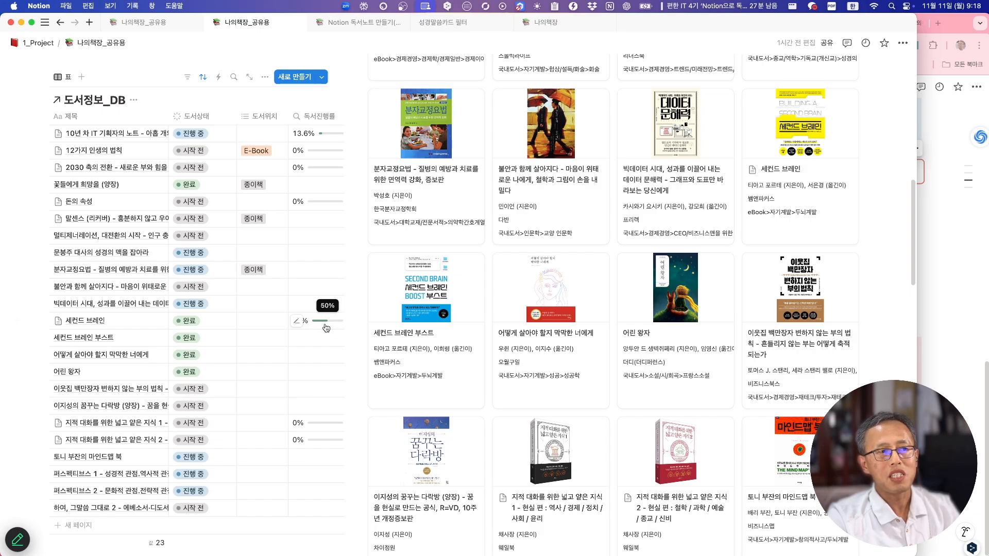
Step: Return to the chapter table and collapse the 도서_장별정리용 toggle
{"action": "scroll", "coordinate": [492, 430], "scroll_direction": "down", "scroll_amount": 8}
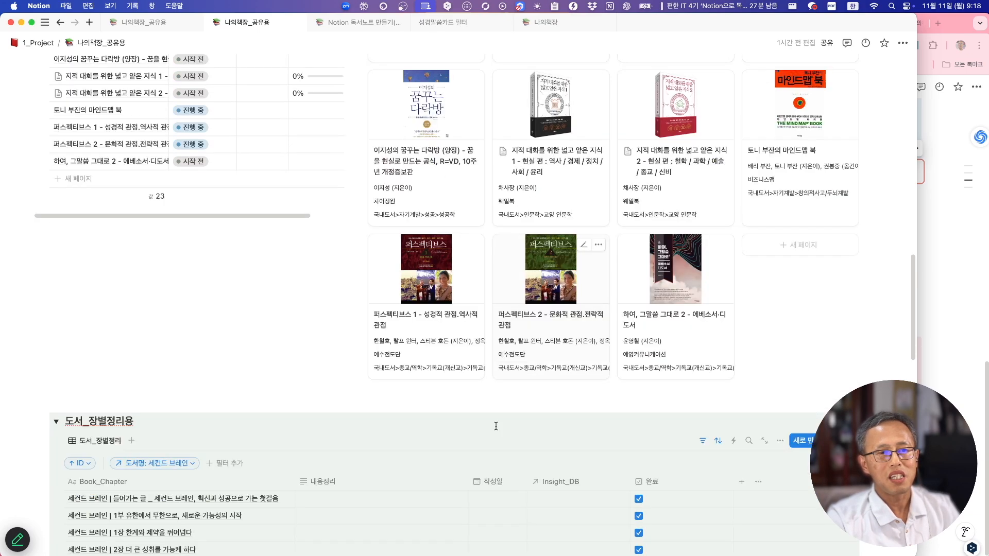
{"action": "scroll", "coordinate": [496, 427], "scroll_direction": "down", "scroll_amount": 4}
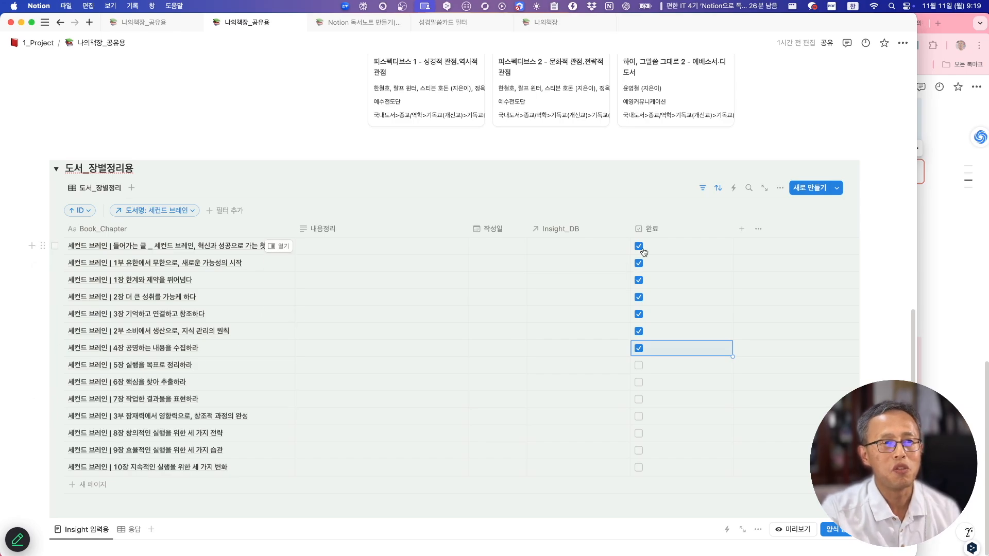
{"action": "scroll", "coordinate": [473, 219], "scroll_direction": "down", "scroll_amount": 5}
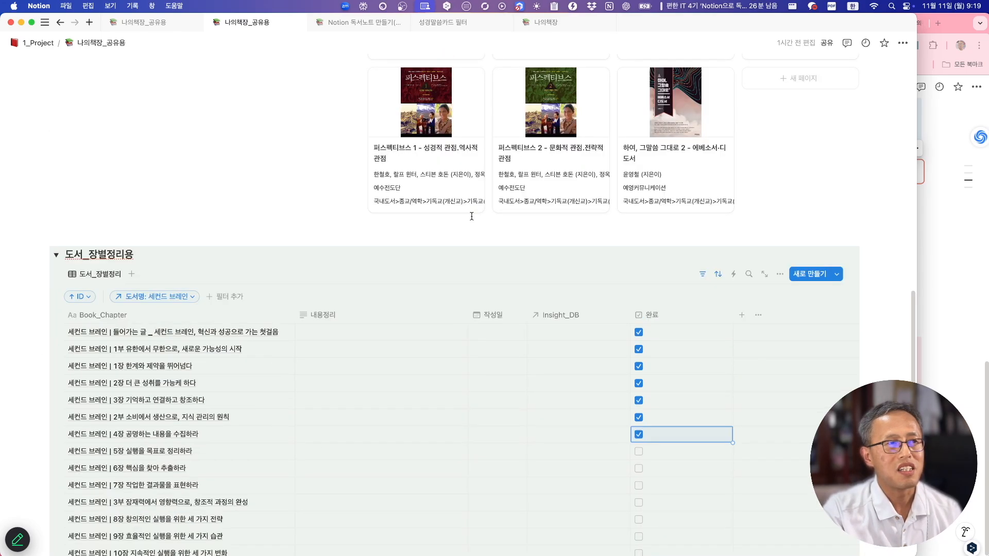
{"action": "scroll", "coordinate": [474, 219], "scroll_direction": "up", "scroll_amount": 2}
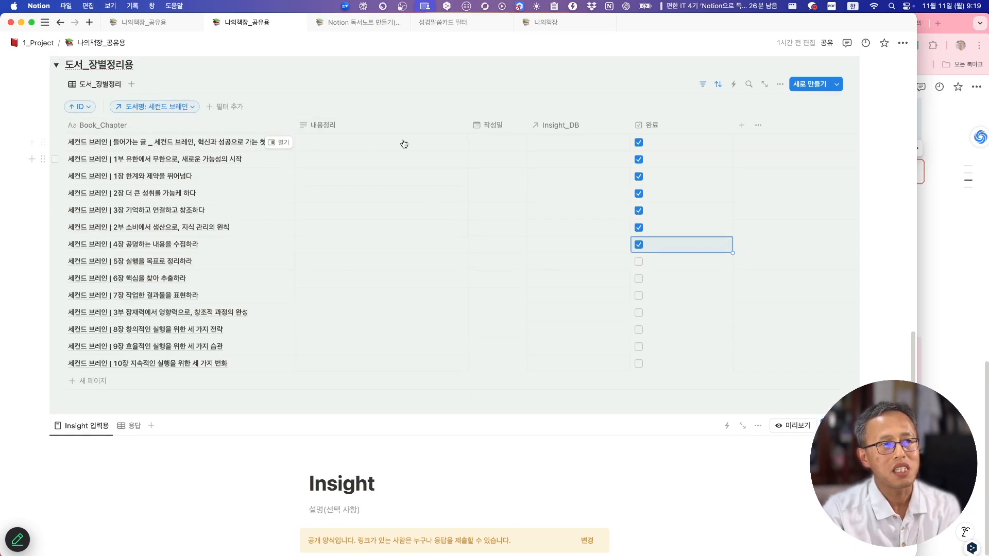
{"action": "left_click", "coordinate": [57, 65]}
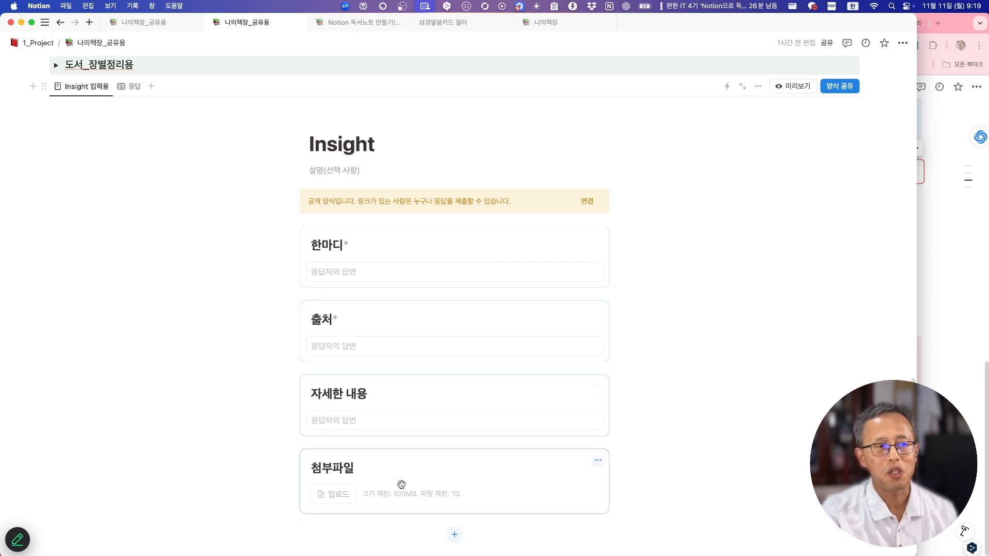
Step: Open the preview of the Insight form and enter "짐작이나 추측이 아니라..." as the 한마디 answer
{"action": "scroll", "coordinate": [414, 479], "scroll_direction": "down", "scroll_amount": 2}
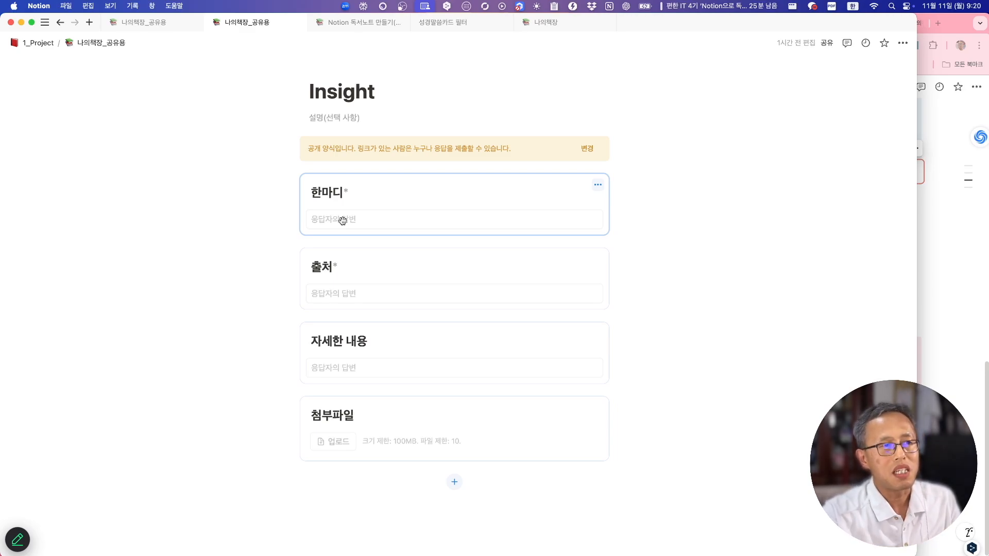
{"action": "scroll", "coordinate": [364, 391], "scroll_direction": "up", "scroll_amount": 4}
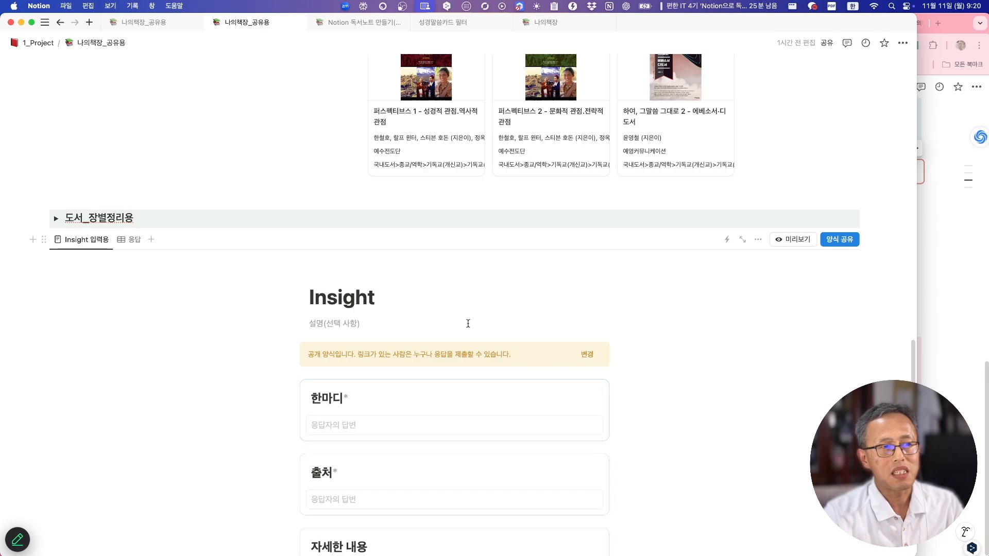
{"action": "left_click", "coordinate": [798, 242]}
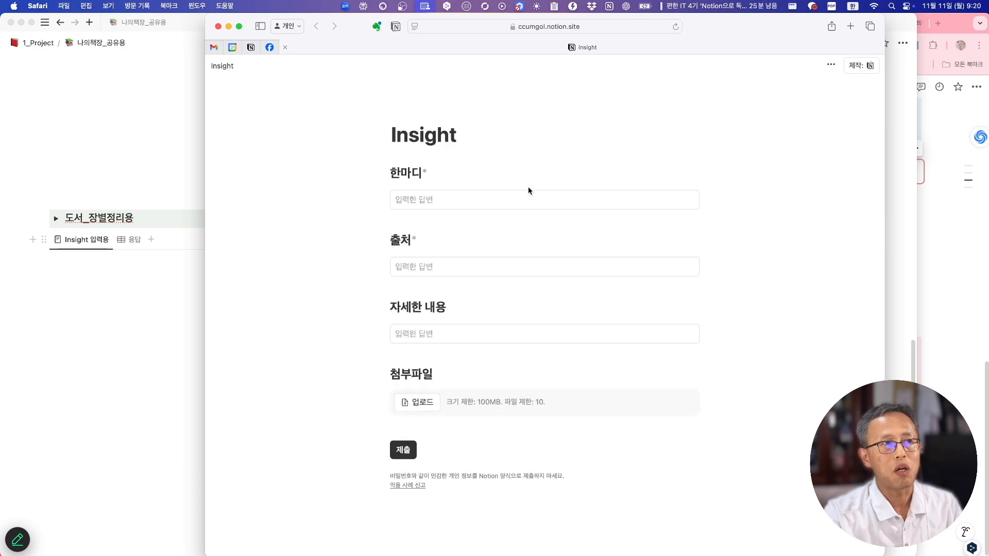
{"action": "left_click", "coordinate": [493, 202]}
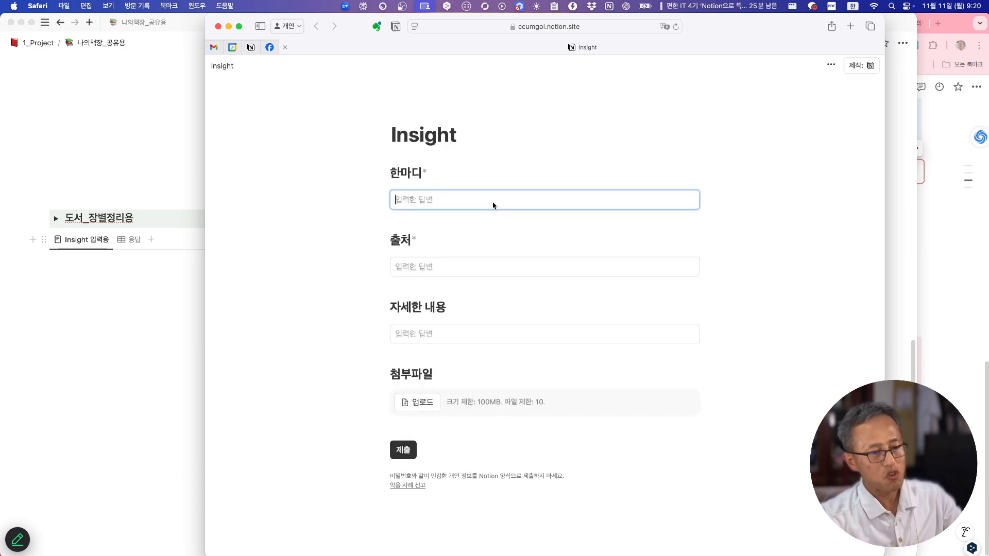
{"action": "type", "text": "짐작이나 추측이 아니라.."}
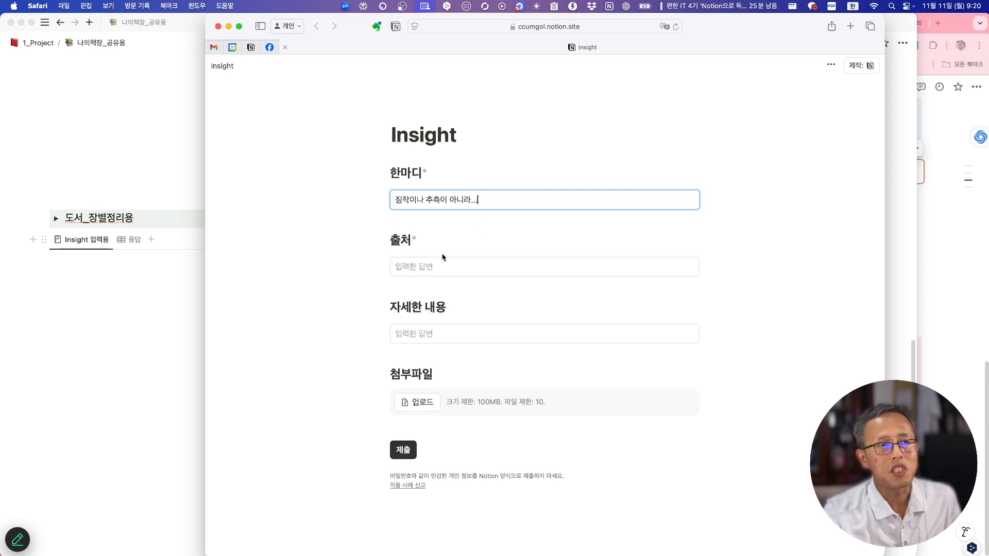
Step: Enter "데이터 문해력, 지표 불일치 문제" for 출처 and "잘 해보자...." for 자세한 내용
{"action": "left_click", "coordinate": [438, 267]}
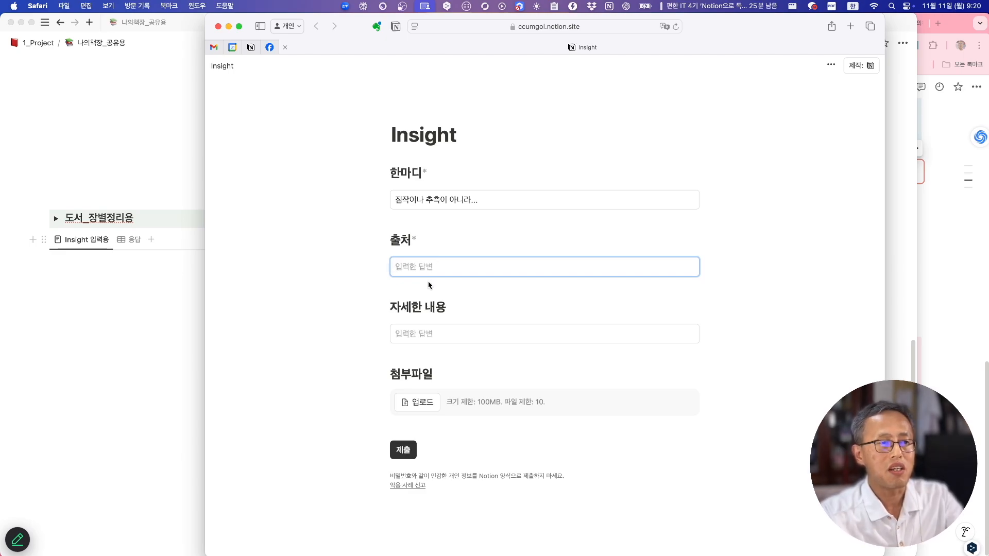
{"action": "type", "text": "데이터 문해력,"}
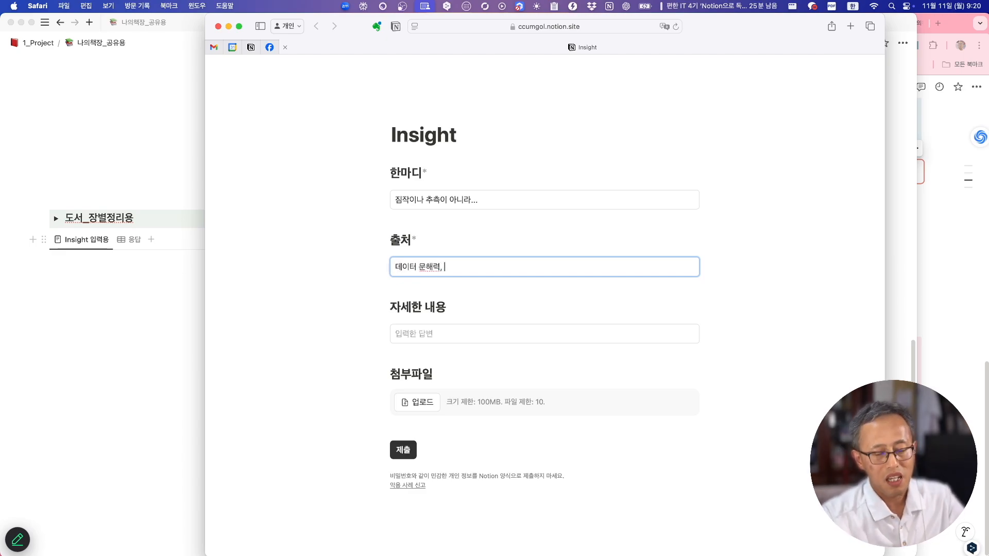
{"action": "type", "text": "지표 불일치 문제"}
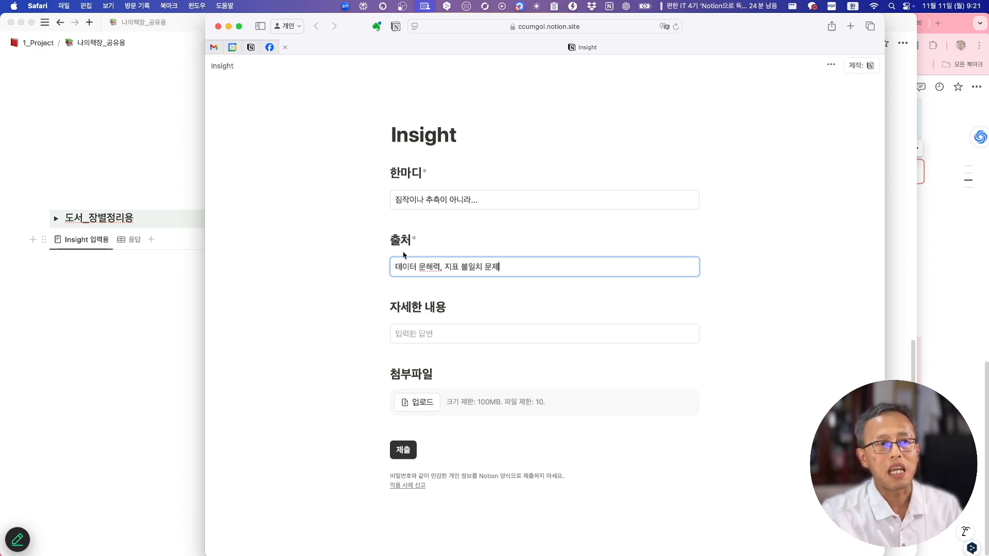
{"action": "left_click", "coordinate": [427, 337]}
{"action": "type", "text": "잘 해보재"}
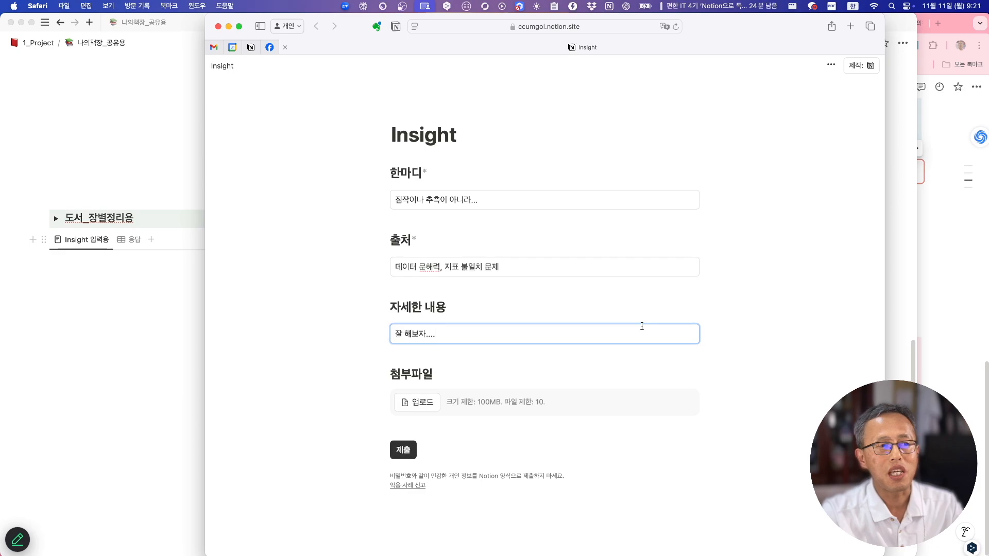
{"action": "left_click", "coordinate": [422, 405]}
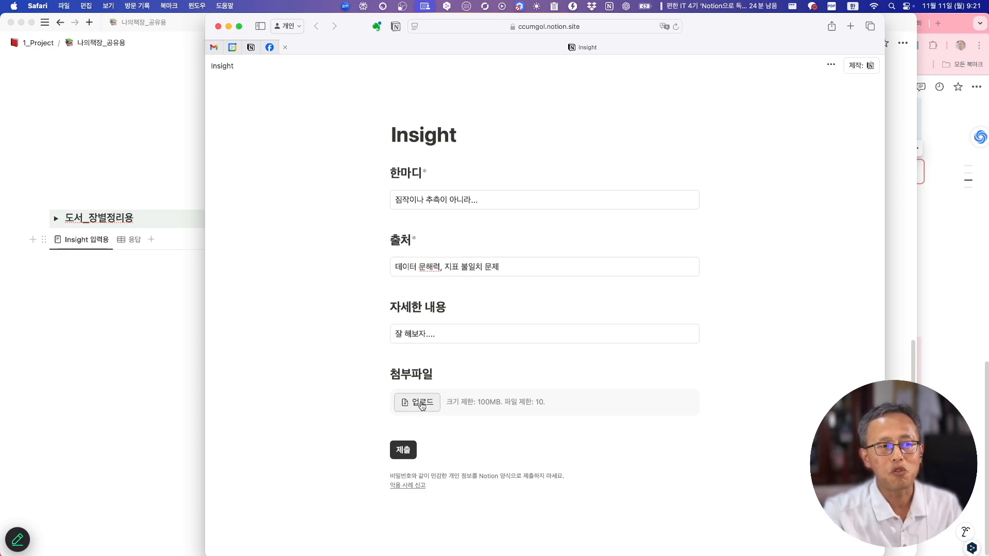
{"action": "left_click", "coordinate": [422, 405]}
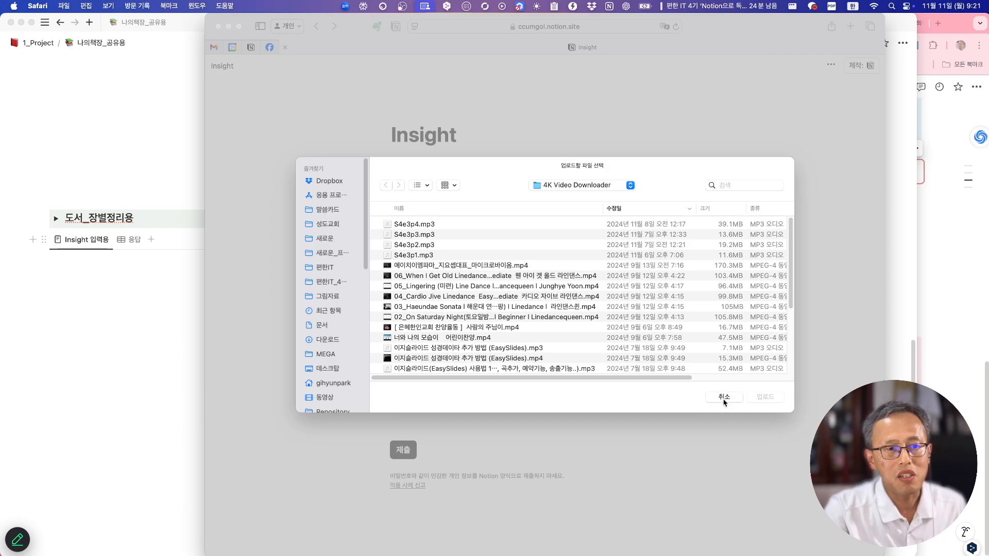
{"action": "left_click", "coordinate": [723, 399]}
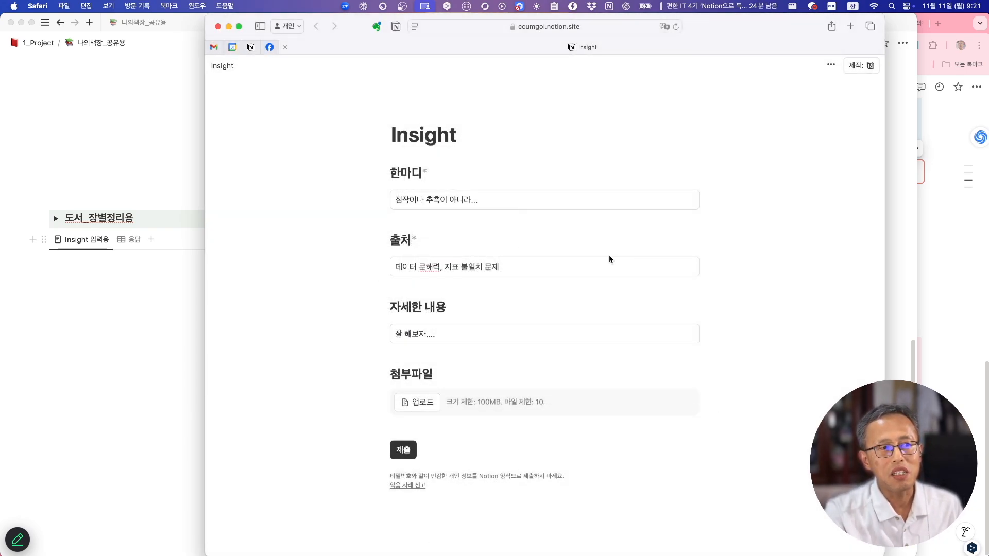
Step: Submit the filled-in Insight form
{"action": "left_click", "coordinate": [402, 456]}
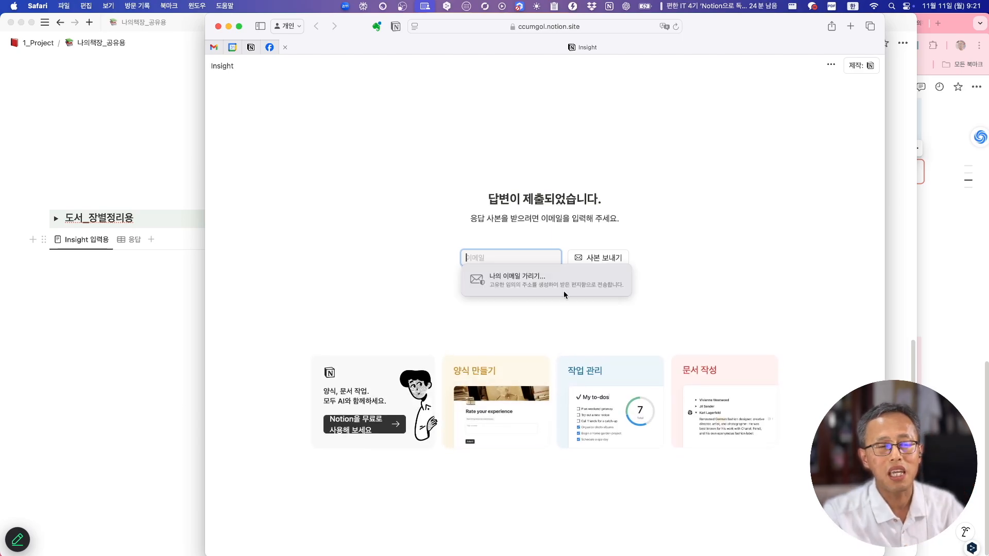
Step: Switch back to the 나의책장_공유용 page in Notion and show the Insight form's 응답 view
{"action": "left_click", "coordinate": [713, 241]}
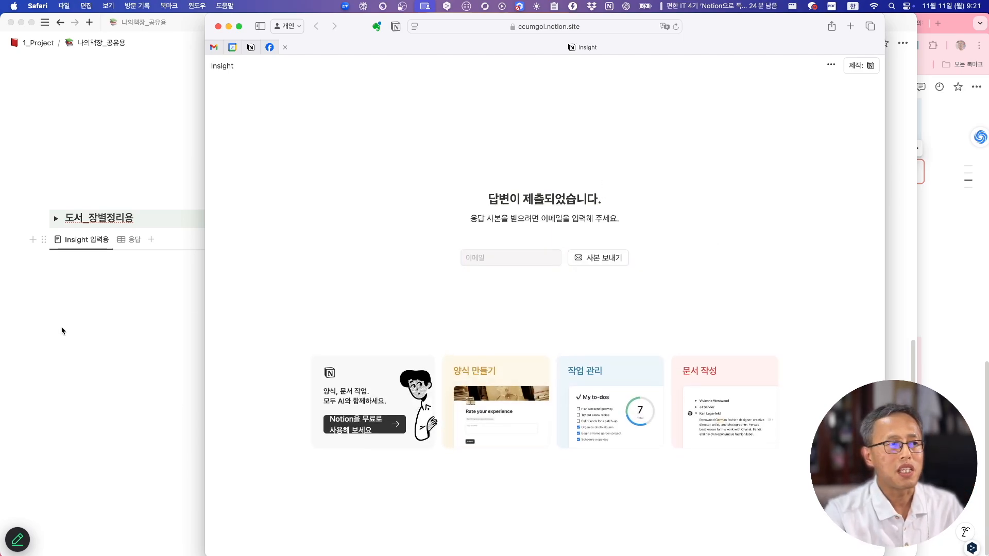
{"action": "left_click", "coordinate": [139, 331]}
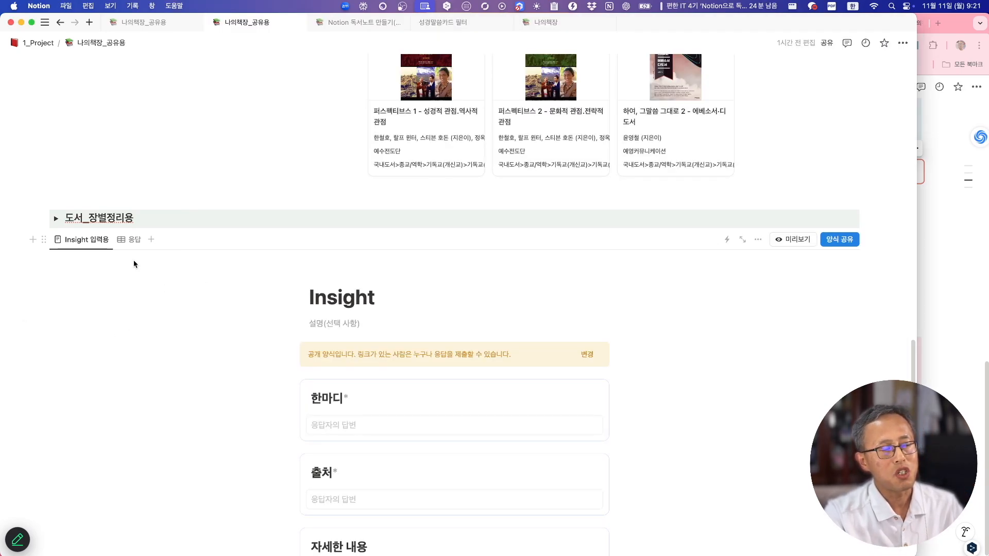
{"action": "left_click", "coordinate": [132, 239]}
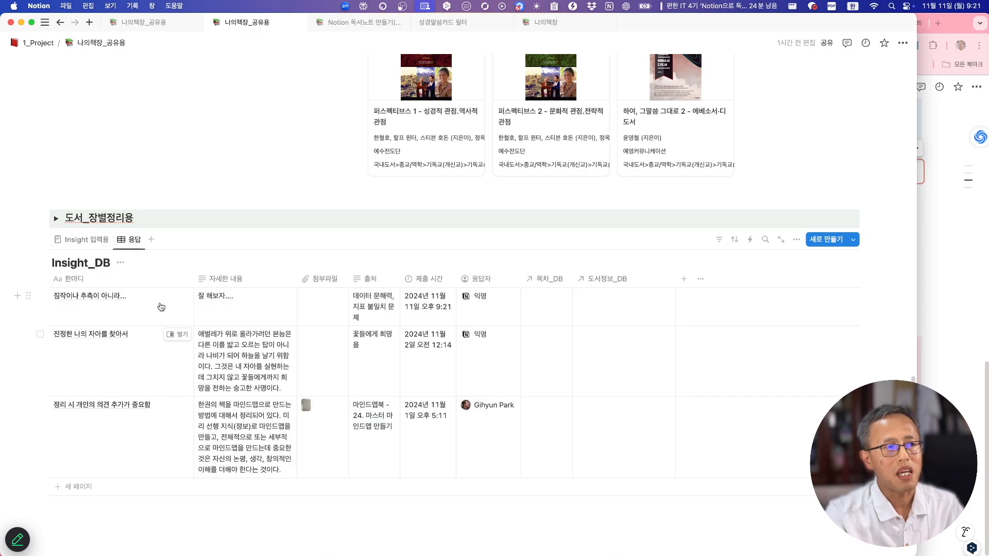
Step: Move the 도서정보_DB column ahead of the 목차_DB column in the Insight_DB table
{"action": "scroll", "coordinate": [161, 307], "scroll_direction": "down", "scroll_amount": 2}
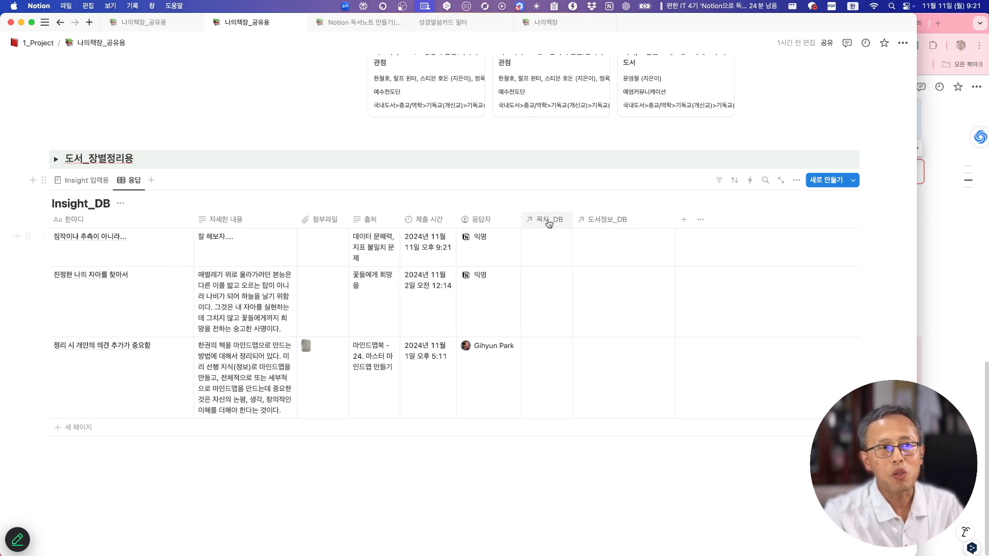
{"action": "left_click_drag", "start_coordinate": [600, 229], "coordinate": [559, 228]}
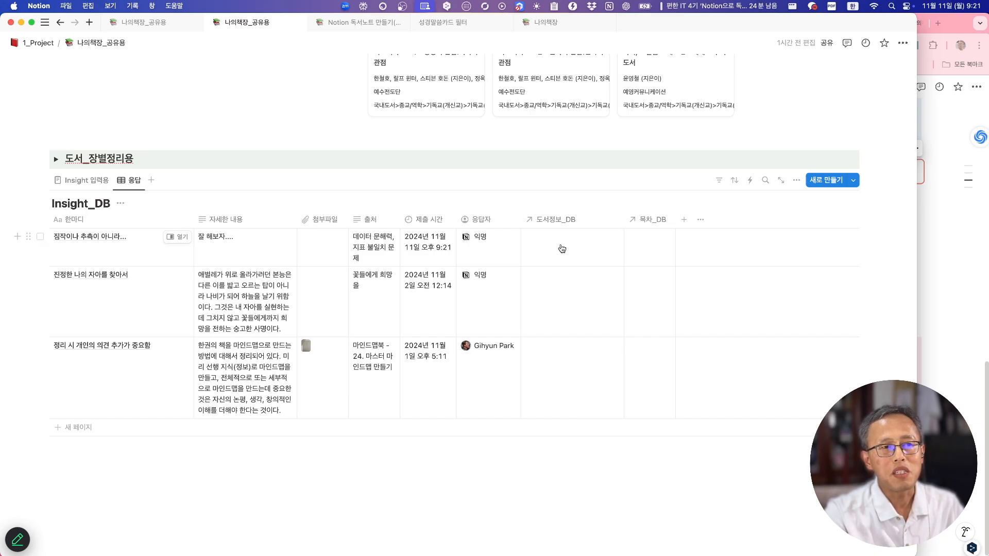
{"action": "left_click", "coordinate": [560, 243]}
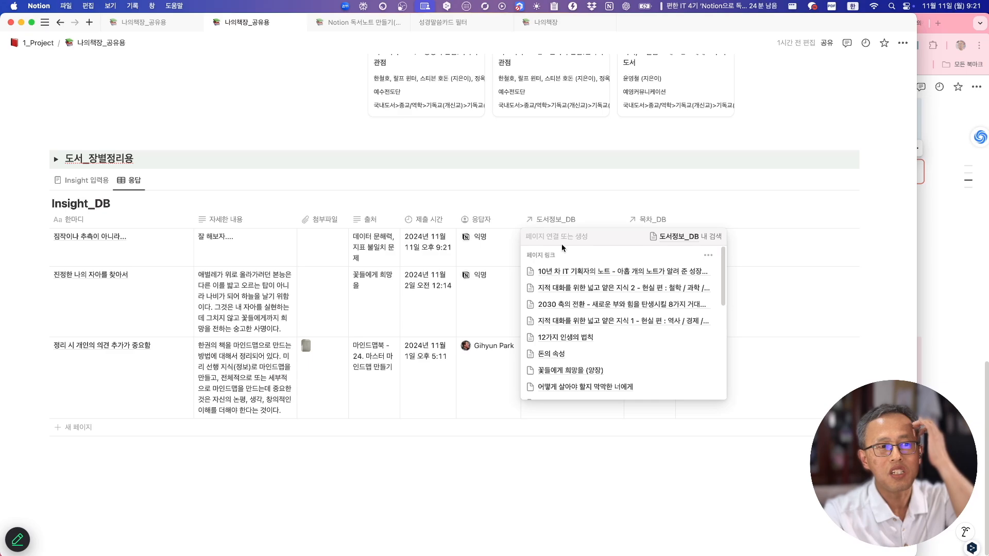
{"action": "scroll", "coordinate": [562, 283], "scroll_direction": "down", "scroll_amount": 5}
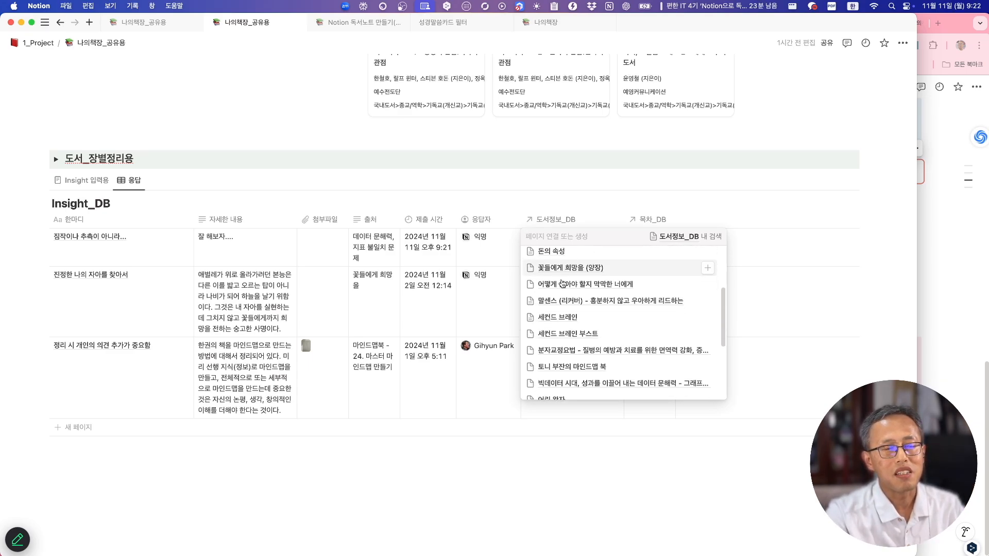
{"action": "scroll", "coordinate": [563, 283], "scroll_direction": "up", "scroll_amount": 3}
{"action": "scroll", "coordinate": [563, 283], "scroll_direction": "down", "scroll_amount": 10}
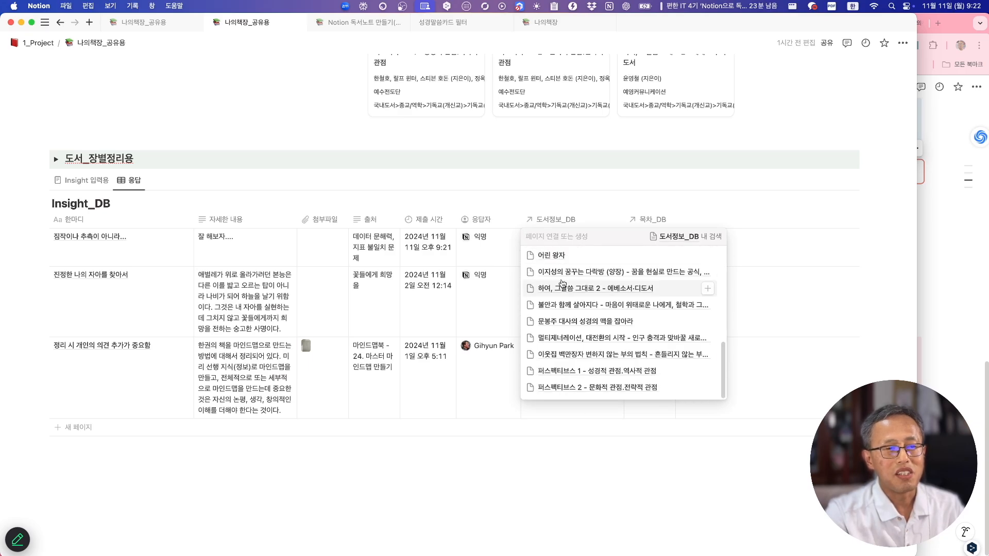
{"action": "scroll", "coordinate": [563, 286], "scroll_direction": "up", "scroll_amount": 12}
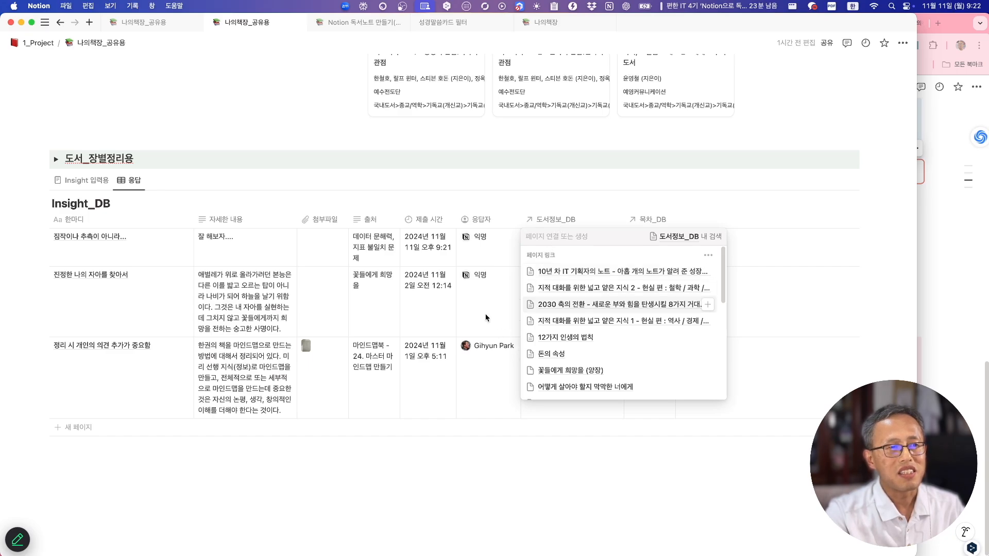
{"action": "key", "text": "Escape"}
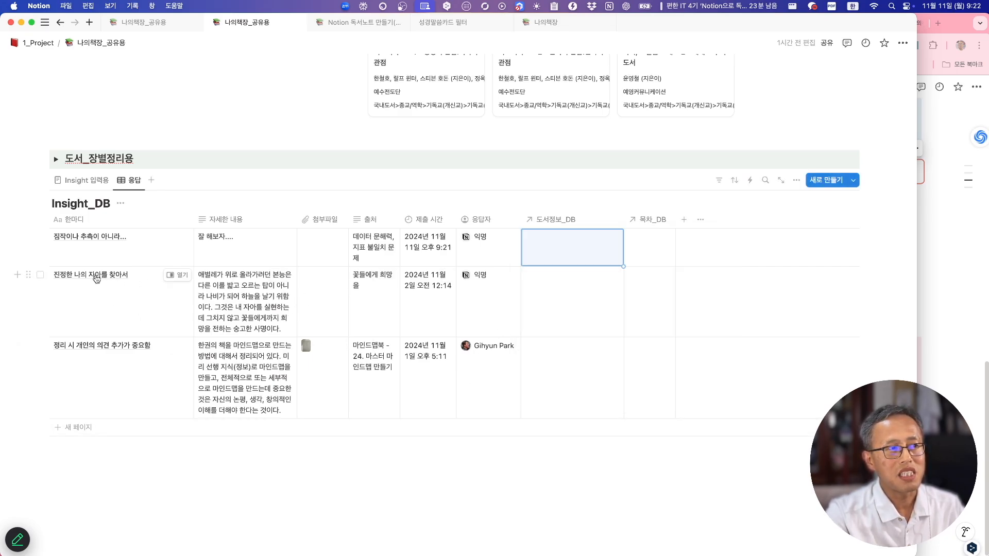
Step: Link the book 꽃들에게 희망을 (양장) in 도서정보_DB for the entry "진정한 나의 자아를 찾아서"
{"action": "left_click", "coordinate": [543, 291]}
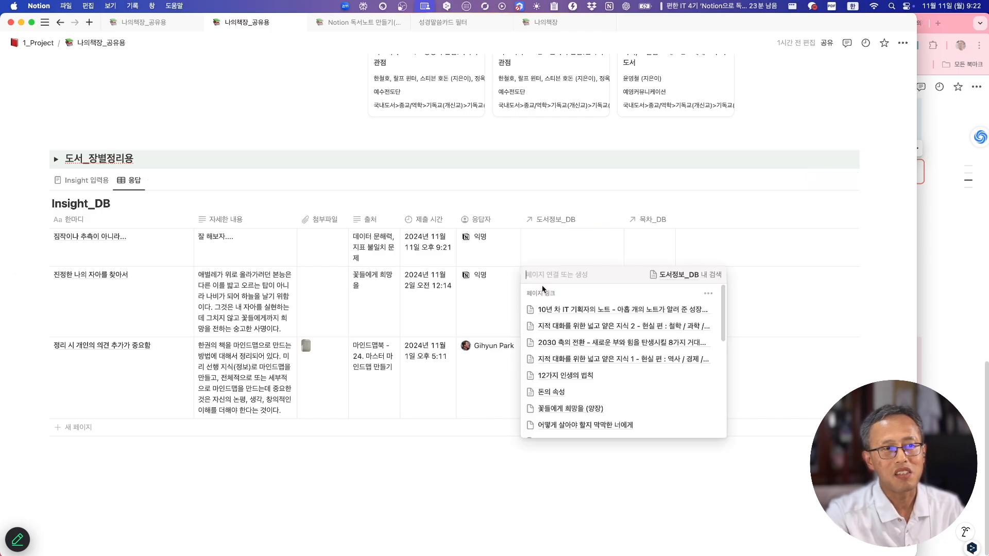
{"action": "scroll", "coordinate": [600, 389], "scroll_direction": "down", "scroll_amount": 1}
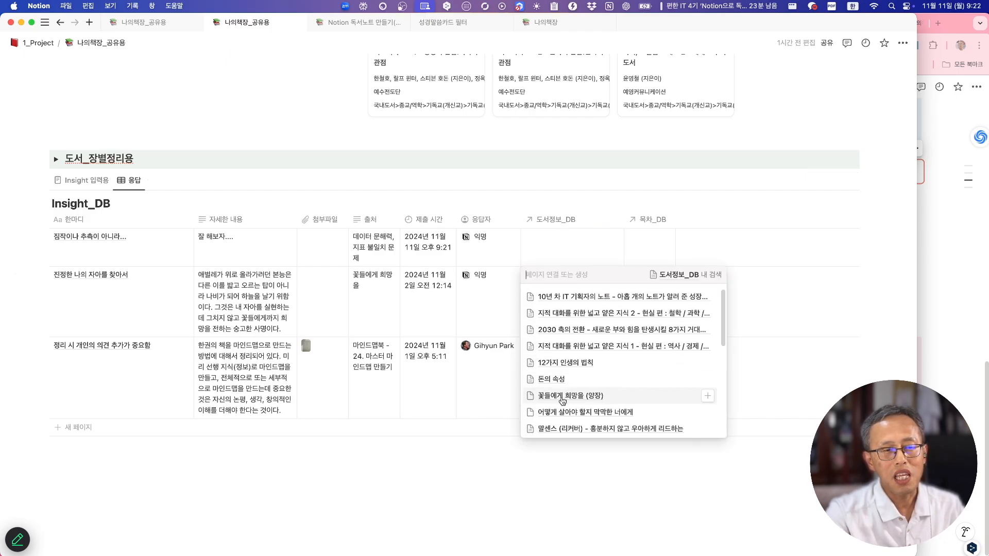
{"action": "left_click", "coordinate": [563, 396]}
{"action": "left_click", "coordinate": [639, 507]}
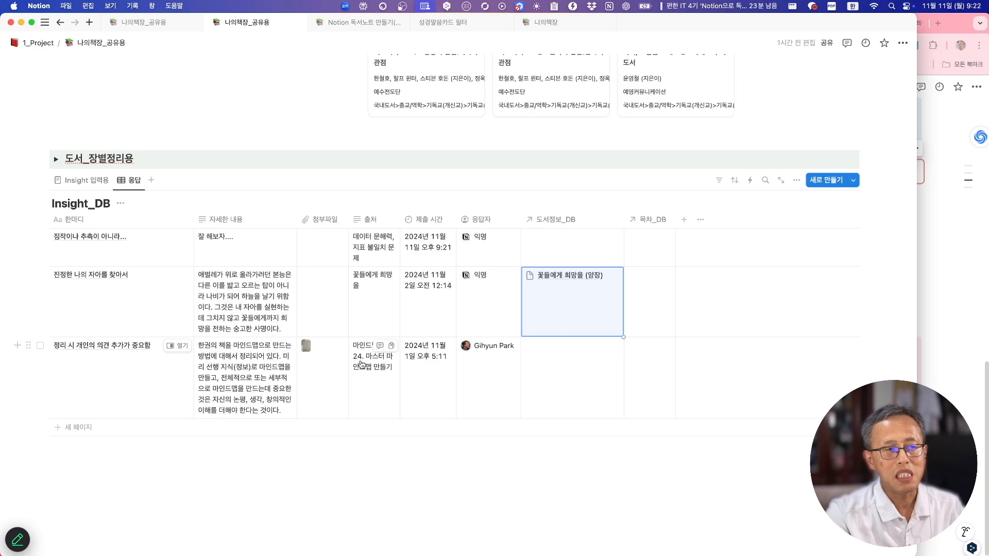
Step: Link the book 토니 부잔의 마인드맵 북 in 도서정보_DB for the entry "정리 시 개인의 의견 추가가 중요함"
{"action": "left_click", "coordinate": [552, 366]}
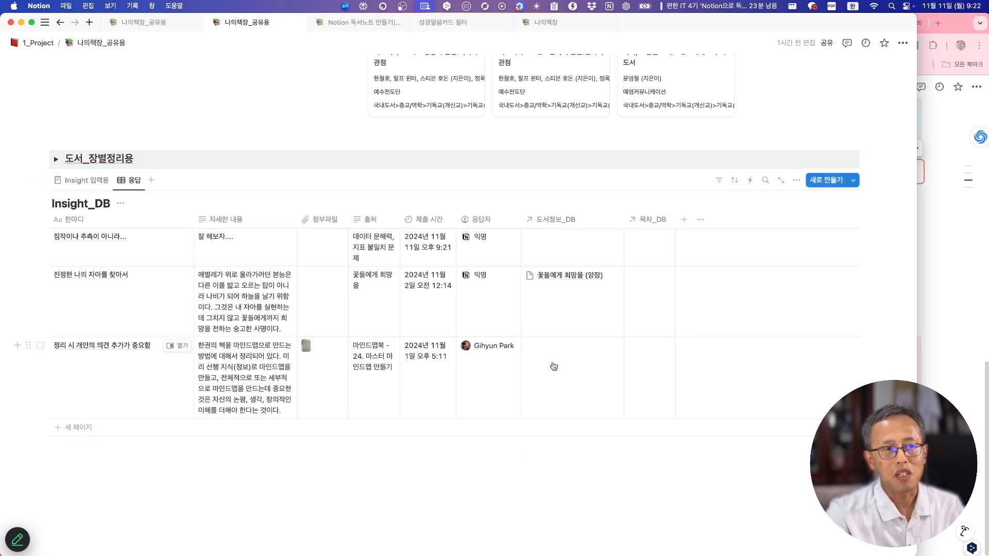
{"action": "scroll", "coordinate": [575, 432], "scroll_direction": "down", "scroll_amount": 5}
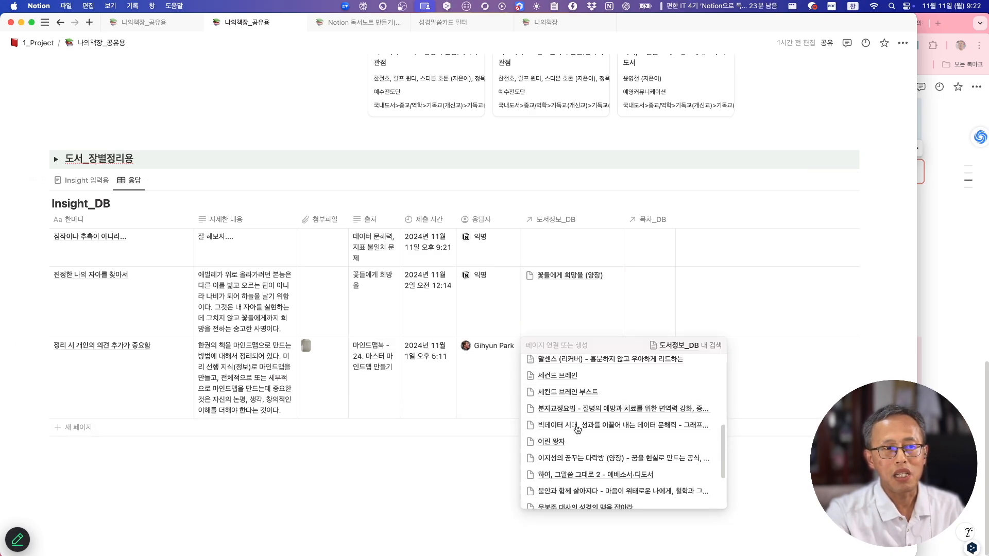
{"action": "left_click", "coordinate": [578, 427]}
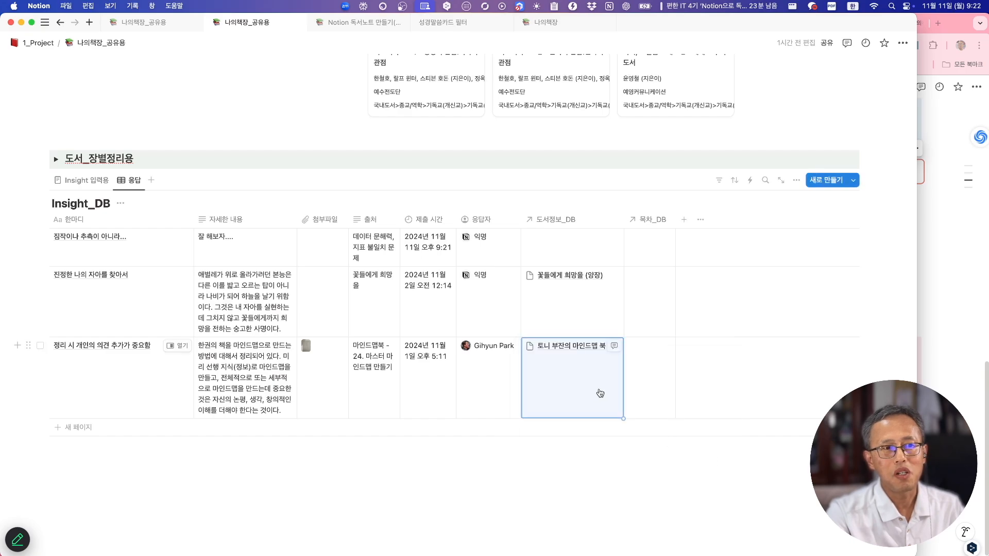
{"action": "left_click", "coordinate": [639, 371]}
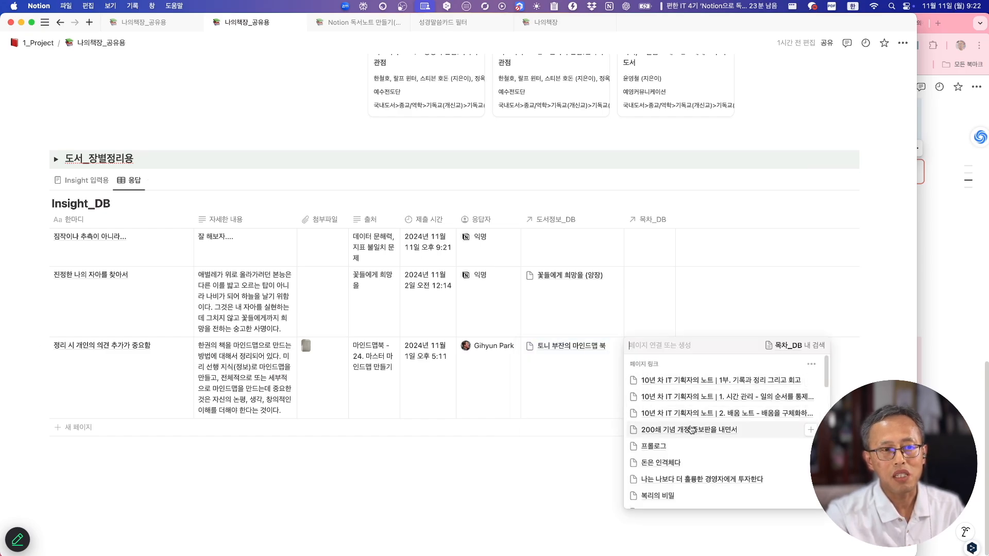
{"action": "type", "text": "마인드맵"}
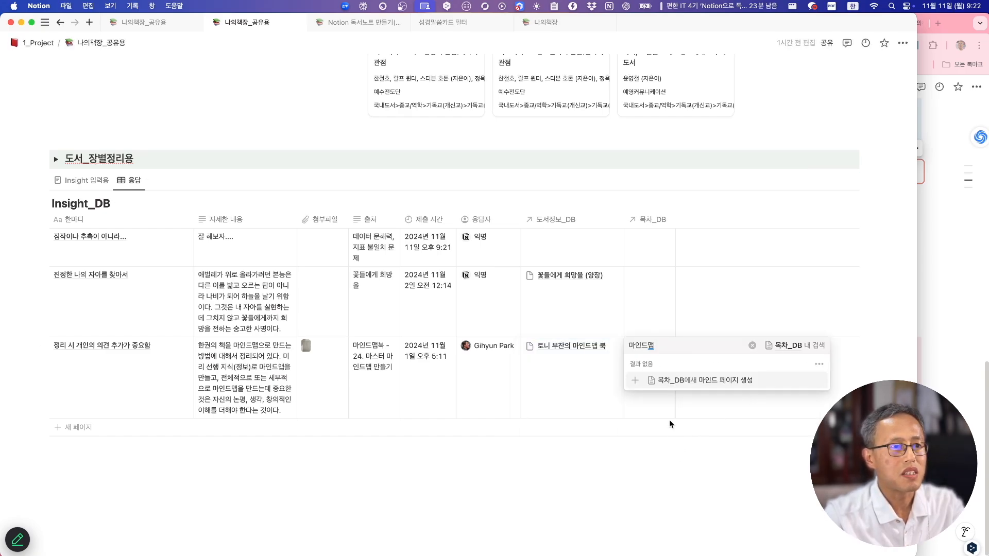
{"action": "left_click_drag", "start_coordinate": [659, 343], "coordinate": [625, 349]}
{"action": "key", "text": "BackSpace"}
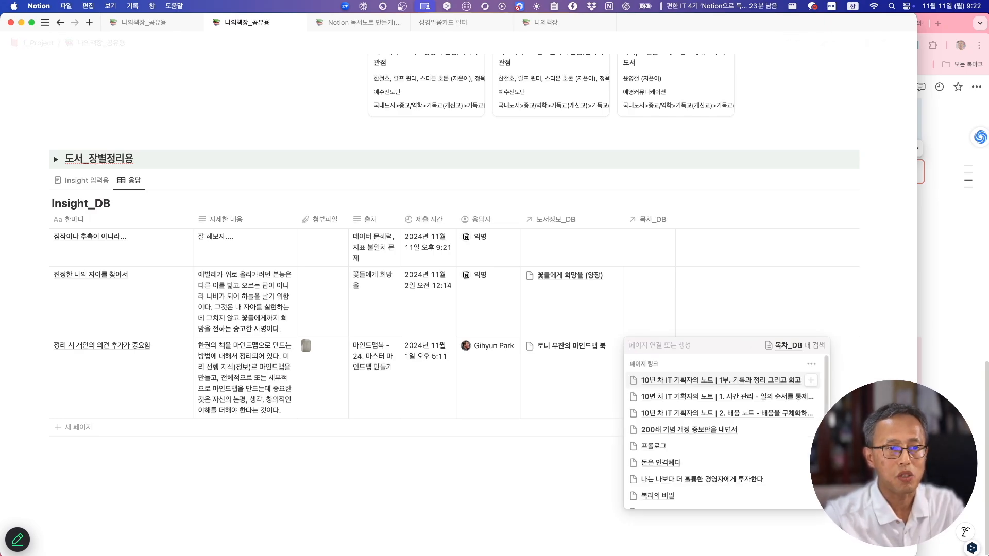
{"action": "key", "text": "Escape"}
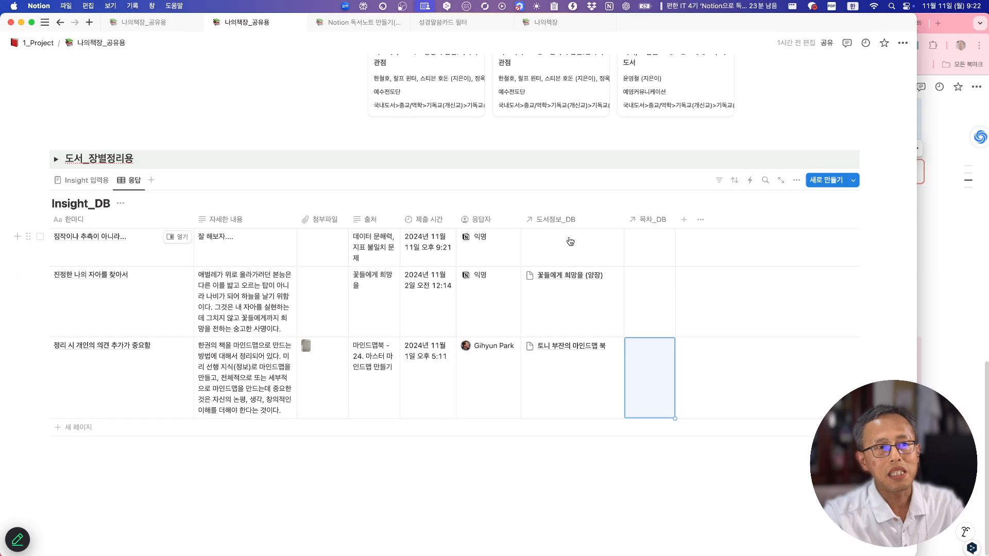
Step: Open the 도서정보_DB database and view the page of 꽃들에게 희망을 (양장) with its linked insights
{"action": "scroll", "coordinate": [463, 446], "scroll_direction": "up", "scroll_amount": 15}
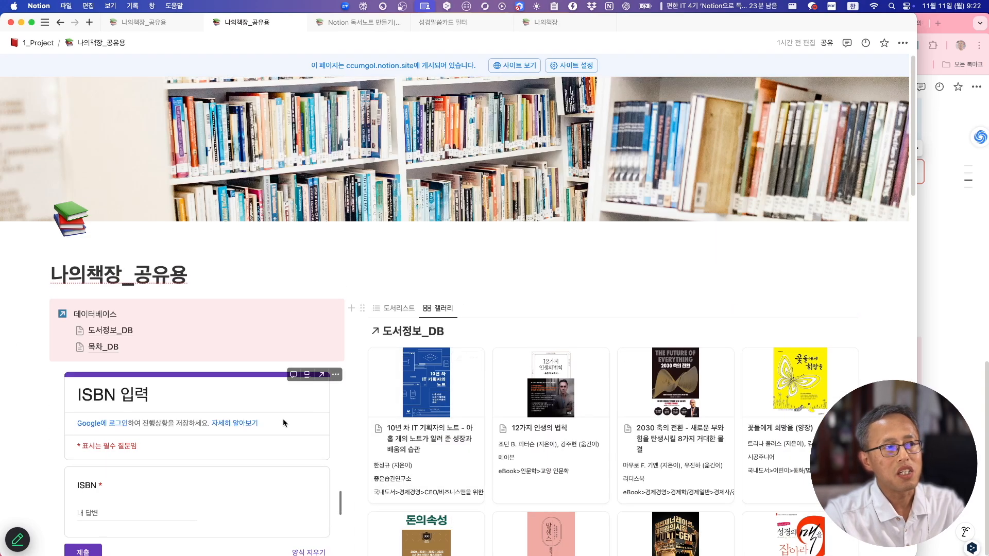
{"action": "left_click", "coordinate": [106, 330]}
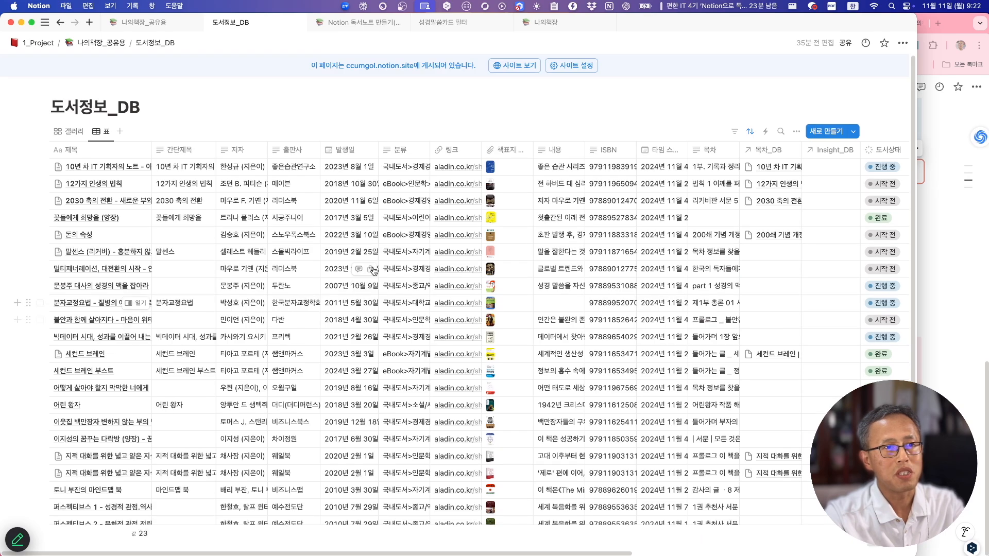
{"action": "left_click", "coordinate": [142, 199]}
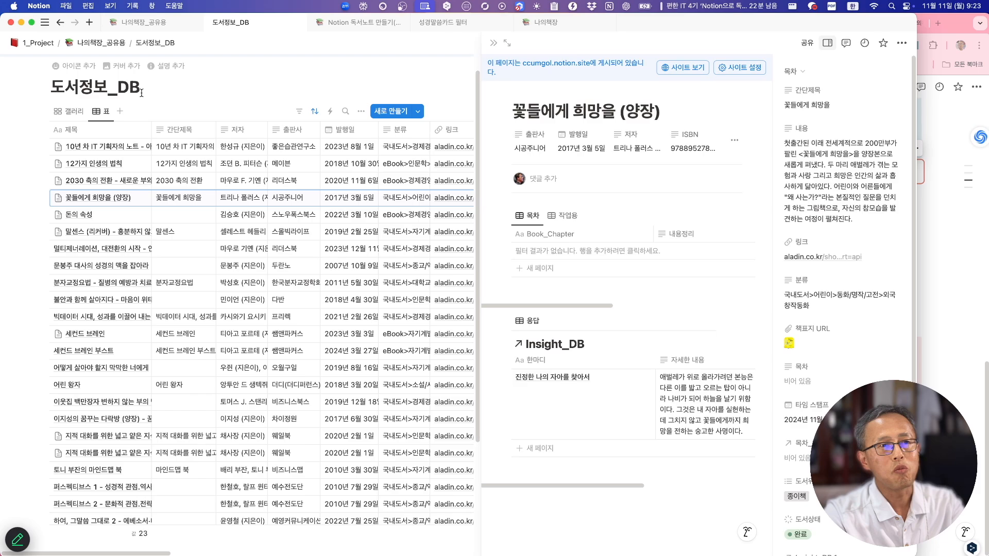
Step: Open the 목차_DB database from the bookshelf page and look through its chapter list and Insight_DB column
{"action": "left_click", "coordinate": [103, 46]}
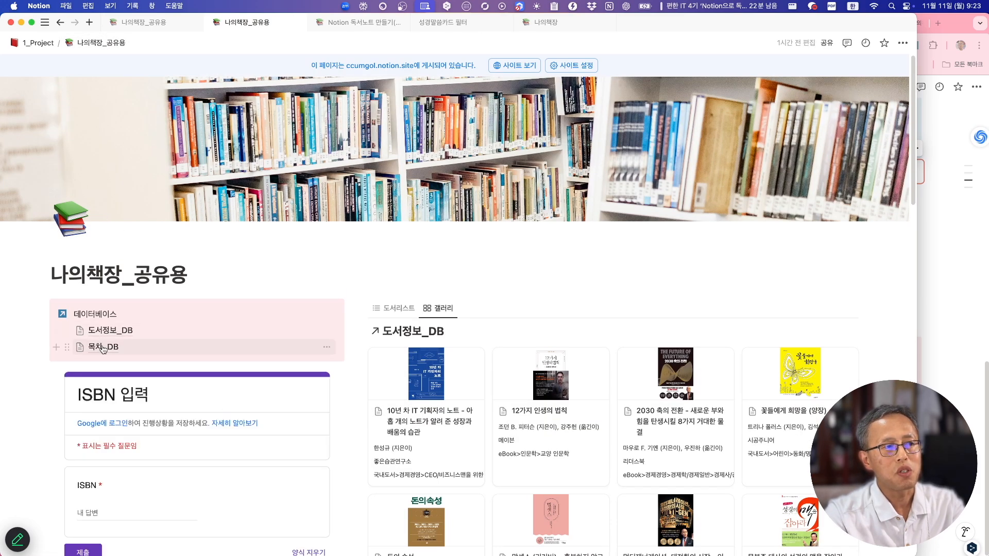
{"action": "left_click", "coordinate": [102, 348]}
{"action": "left_click", "coordinate": [626, 442]}
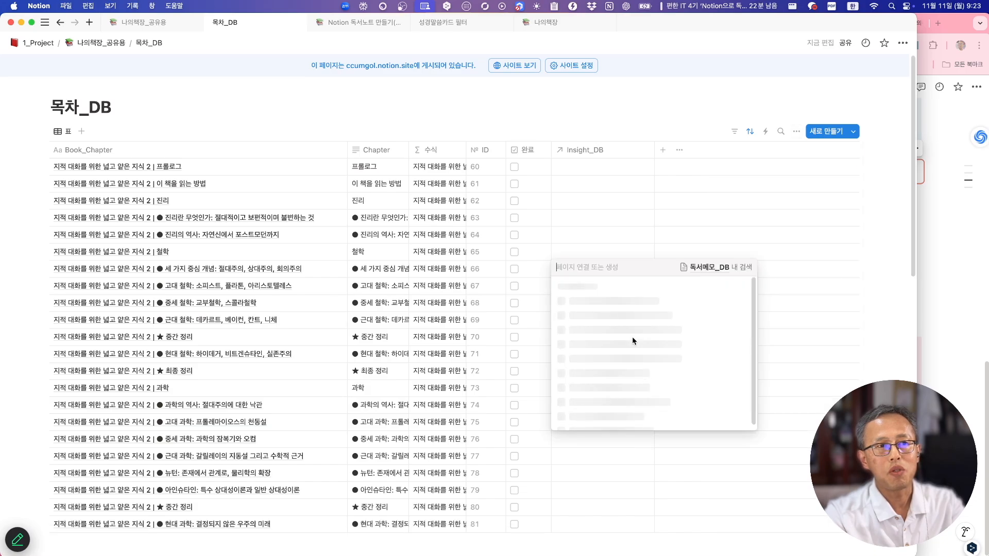
{"action": "left_click", "coordinate": [876, 303]}
{"action": "scroll", "coordinate": [713, 344], "scroll_direction": "down", "scroll_amount": 5}
{"action": "scroll", "coordinate": [689, 335], "scroll_direction": "down", "scroll_amount": 20}
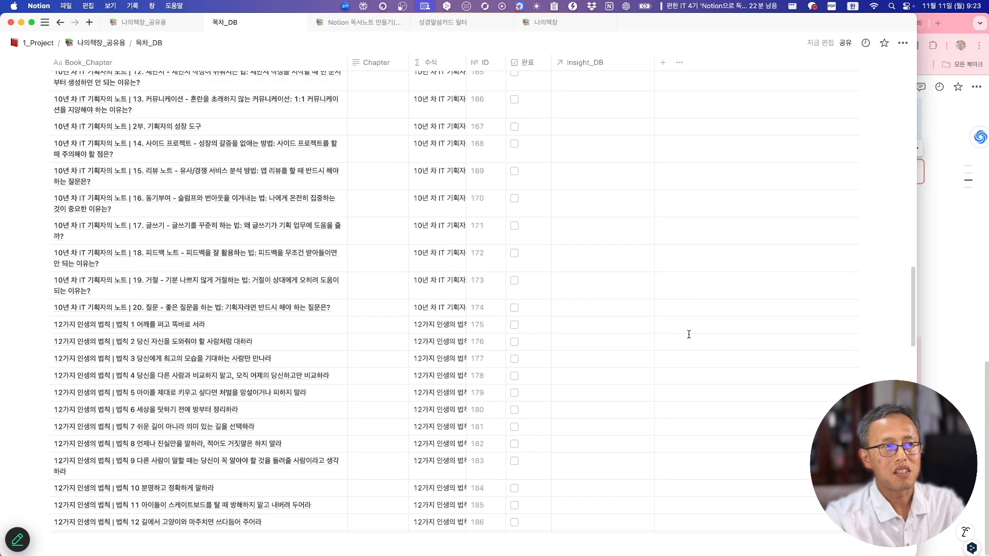
{"action": "scroll", "coordinate": [689, 334], "scroll_direction": "down", "scroll_amount": 1}
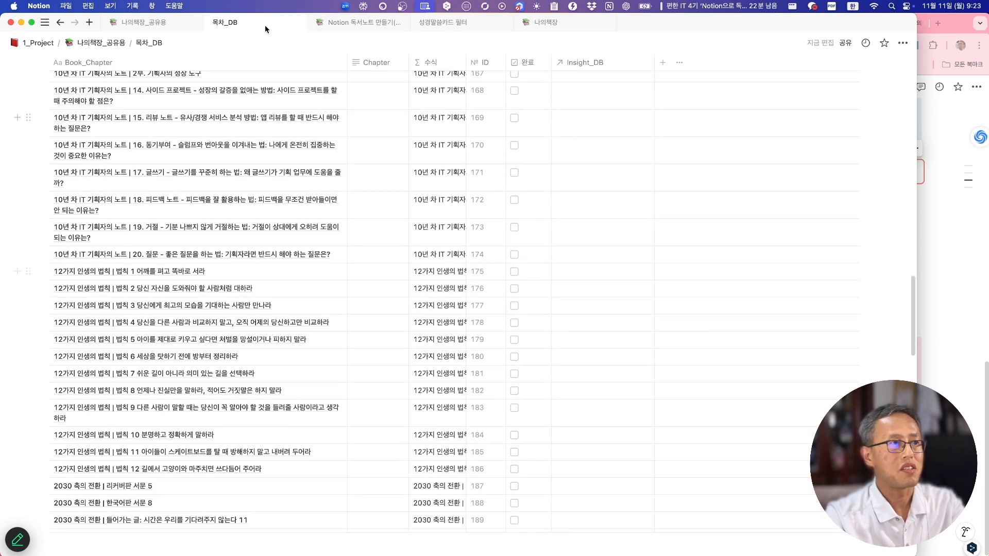
Step: Return to the bookshelf page and review the Insight_DB response table below the book gallery
{"action": "left_click", "coordinate": [113, 46]}
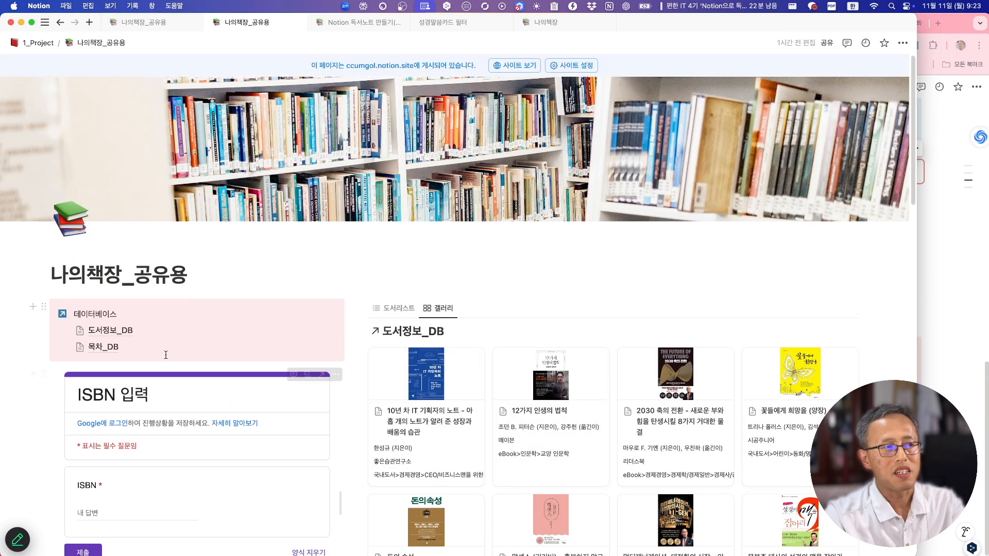
{"action": "scroll", "coordinate": [166, 350], "scroll_direction": "down", "scroll_amount": 1}
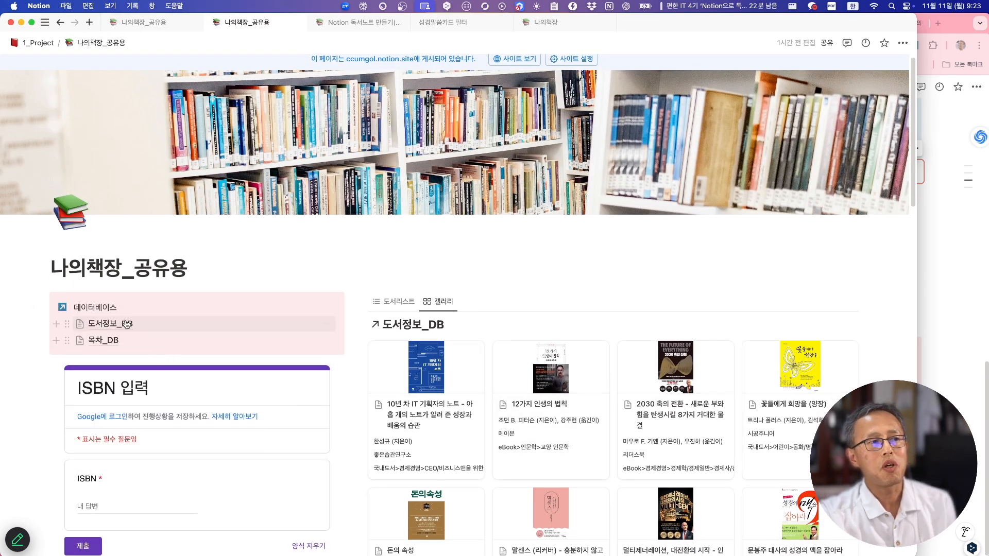
{"action": "scroll", "coordinate": [454, 430], "scroll_direction": "down", "scroll_amount": 8}
{"action": "scroll", "coordinate": [465, 426], "scroll_direction": "down", "scroll_amount": 8}
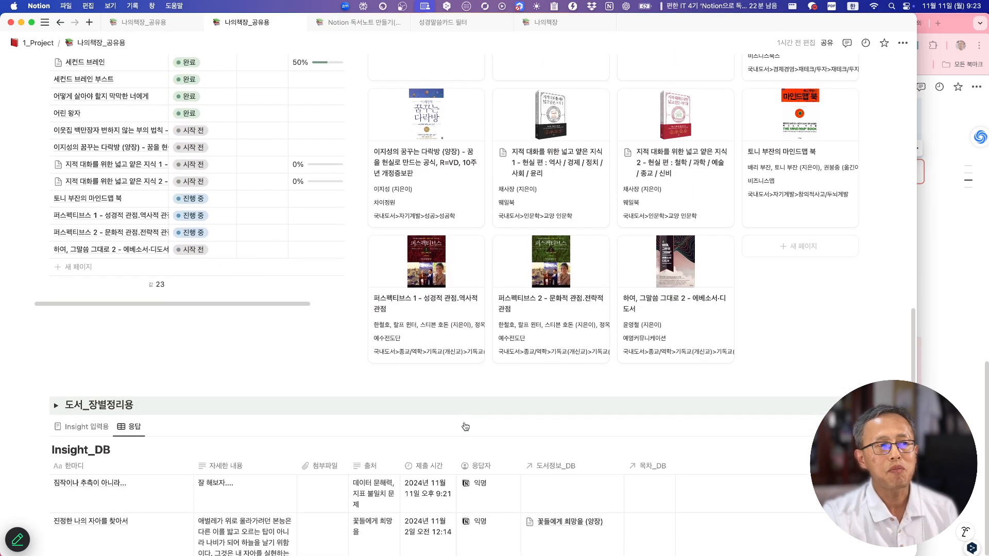
{"action": "scroll", "coordinate": [487, 502], "scroll_direction": "down", "scroll_amount": 3}
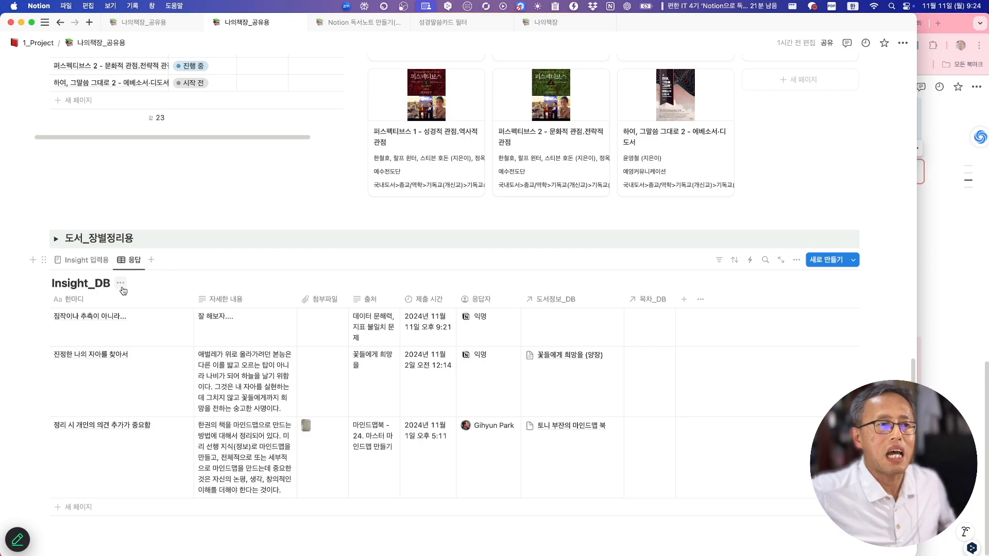
Step: Switch to the Insight 입력용 form, open its sharing settings and copy the form link
{"action": "left_click", "coordinate": [80, 267]}
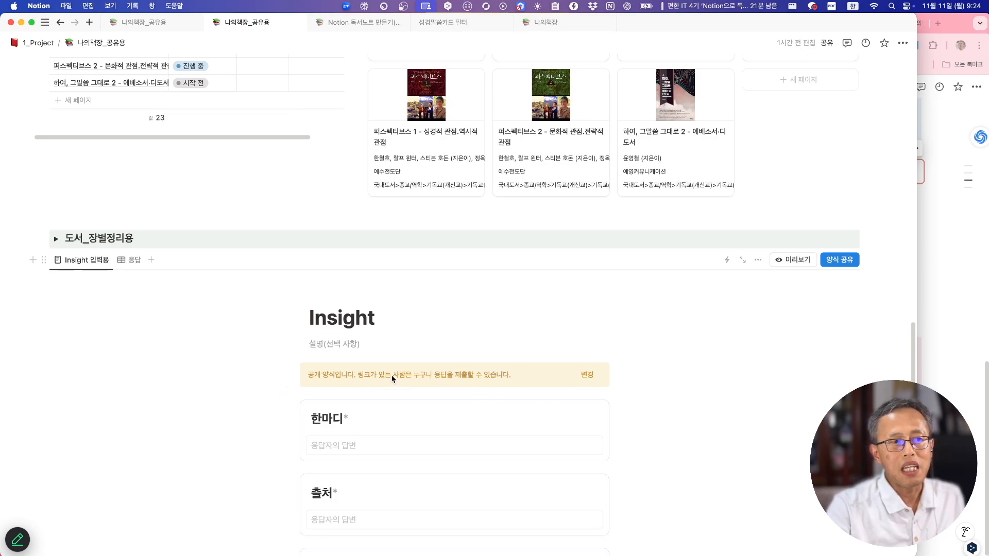
{"action": "left_click", "coordinate": [593, 377]}
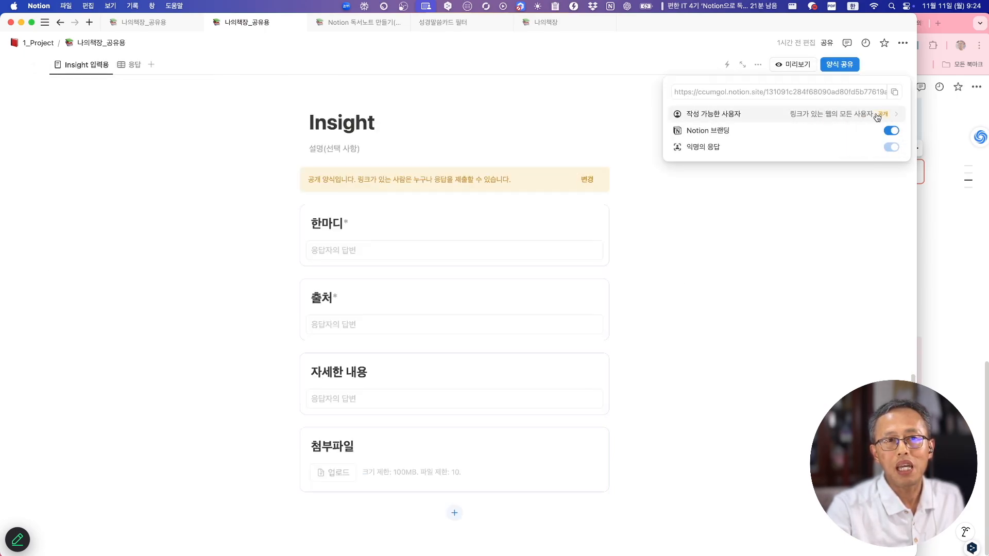
{"action": "left_click", "coordinate": [895, 94]}
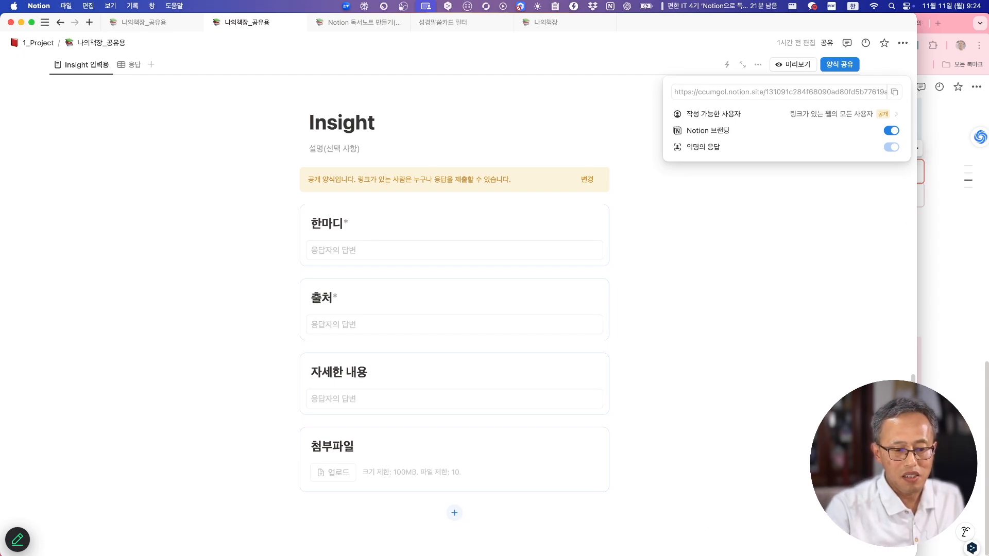
Step: Switch to iPhone Mirroring, open the chat with oneself in KakaoTalk, and send the copied Insight form link as a message
{"action": "left_click_drag", "start_coordinate": [199, 555], "coordinate": [216, 100]}
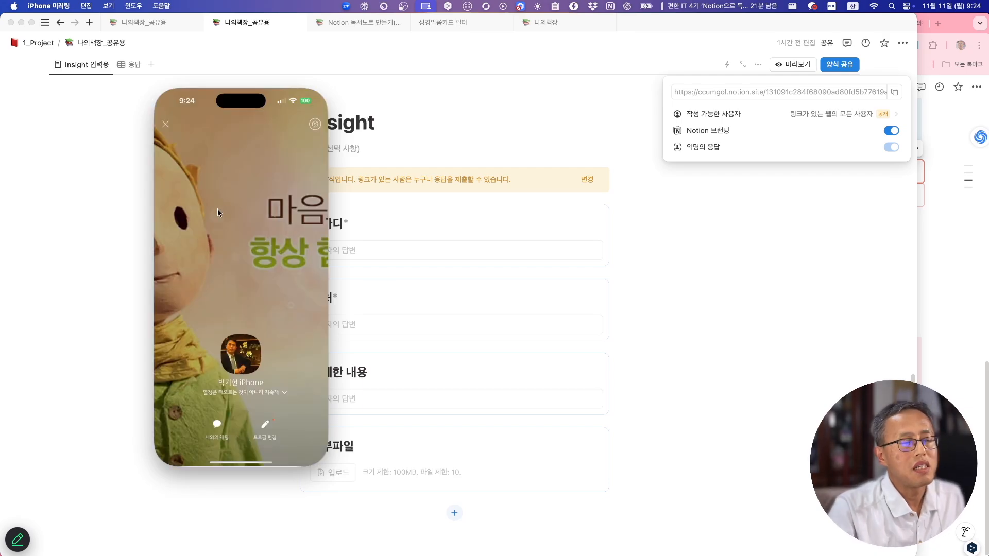
{"action": "left_click", "coordinate": [217, 426]}
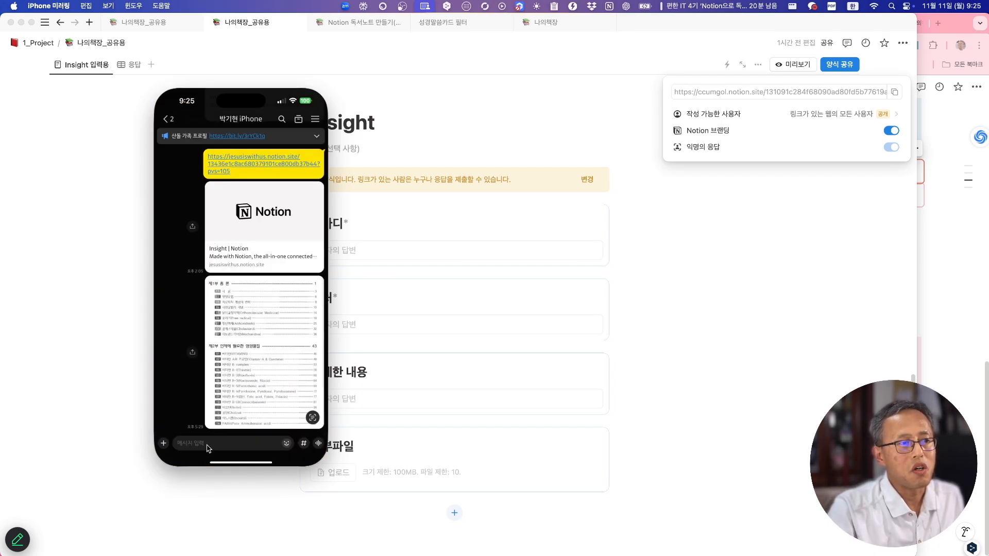
{"action": "left_click", "coordinate": [207, 447]}
{"action": "left_click", "coordinate": [235, 446]}
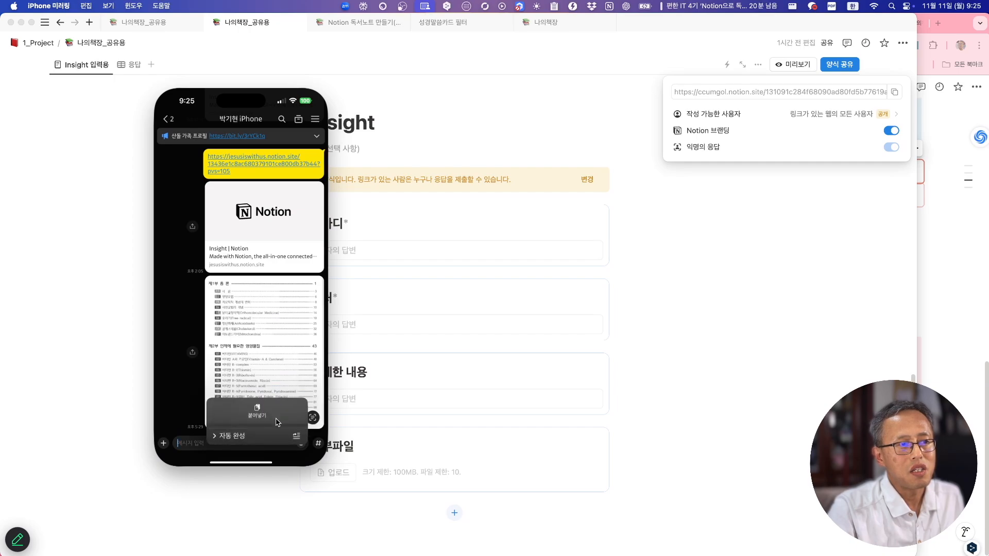
{"action": "left_click", "coordinate": [257, 412]}
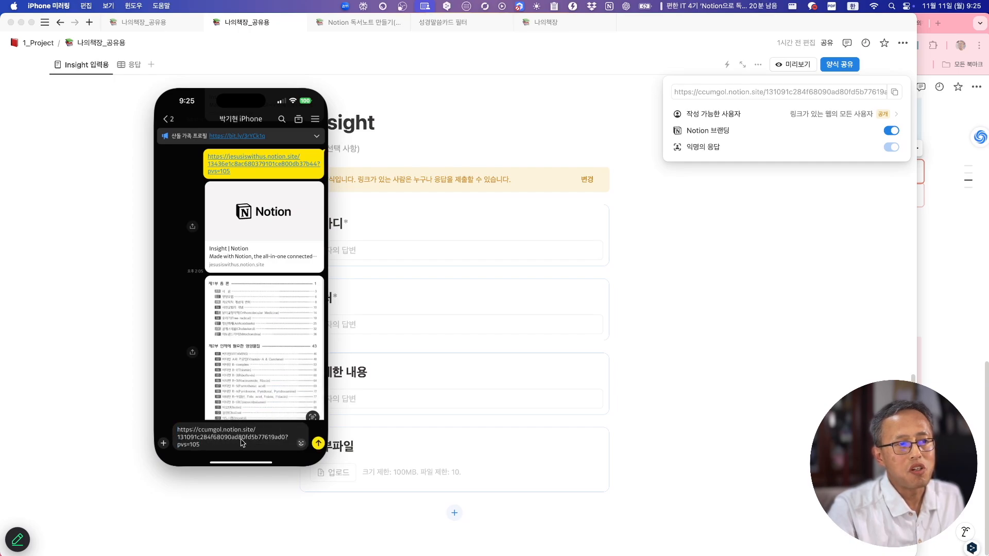
{"action": "left_click", "coordinate": [319, 444]}
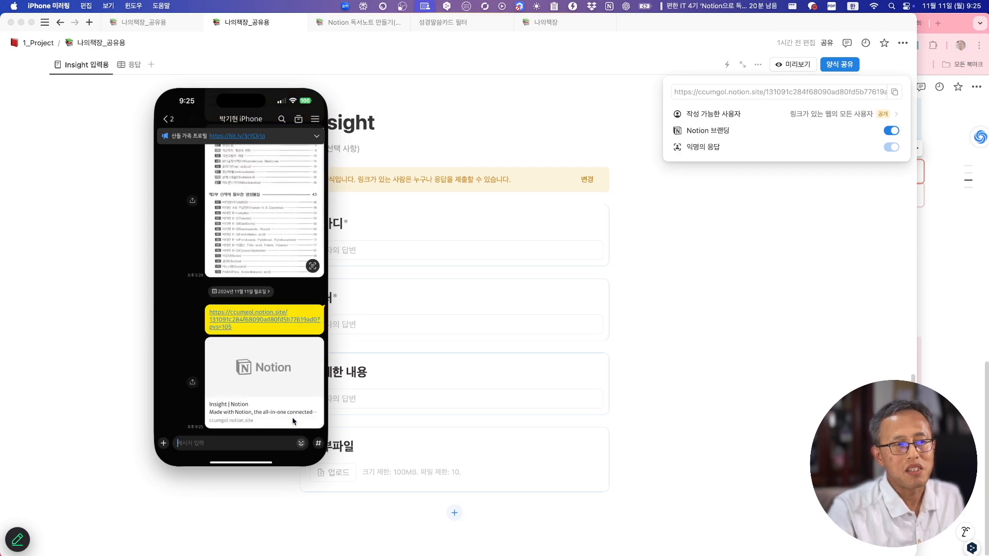
Step: Open the sent form link on the phone and look over its fields and the photo library option for 첨부파일
{"action": "left_click", "coordinate": [259, 384]}
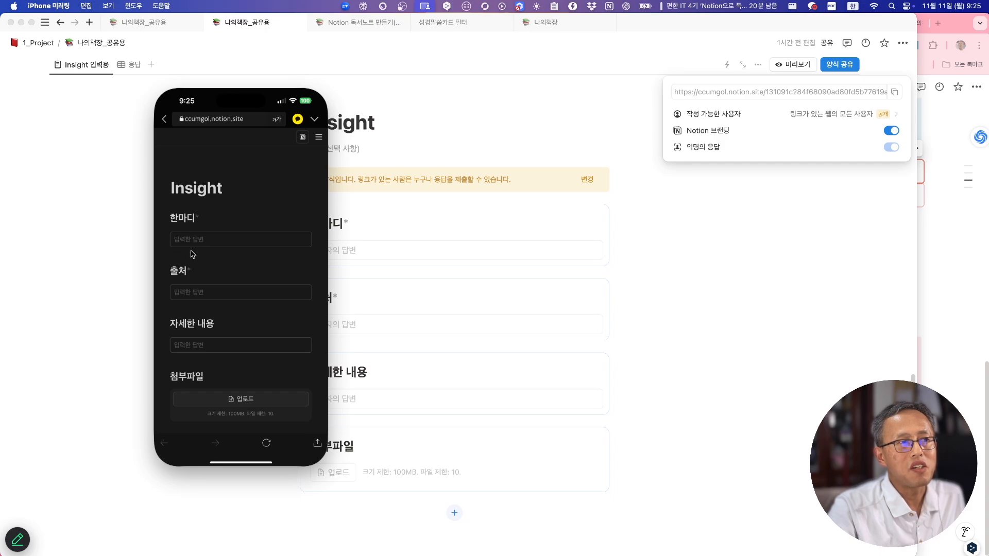
{"action": "left_click", "coordinate": [201, 244]}
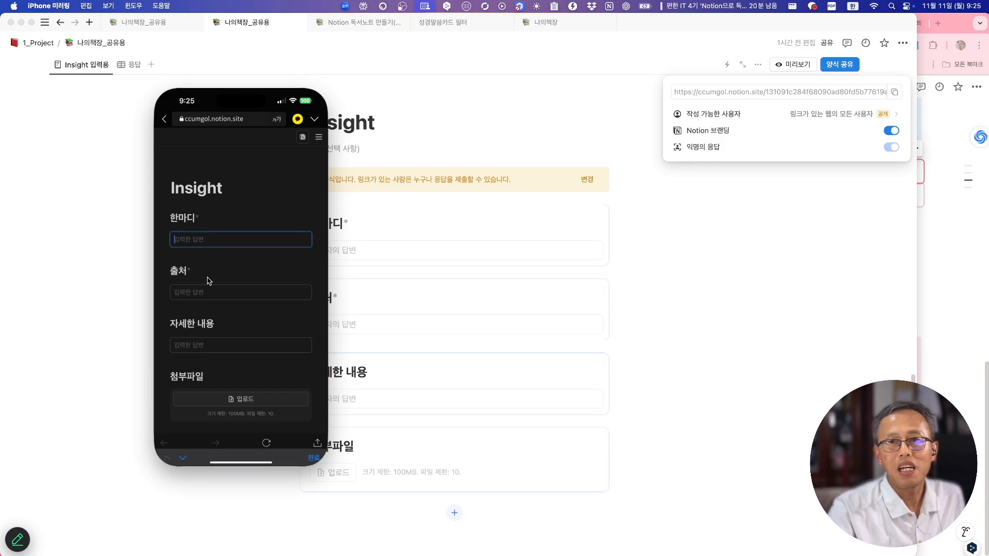
{"action": "scroll", "coordinate": [208, 280], "scroll_direction": "down", "scroll_amount": 4}
{"action": "scroll", "coordinate": [208, 281], "scroll_direction": "up", "scroll_amount": 4}
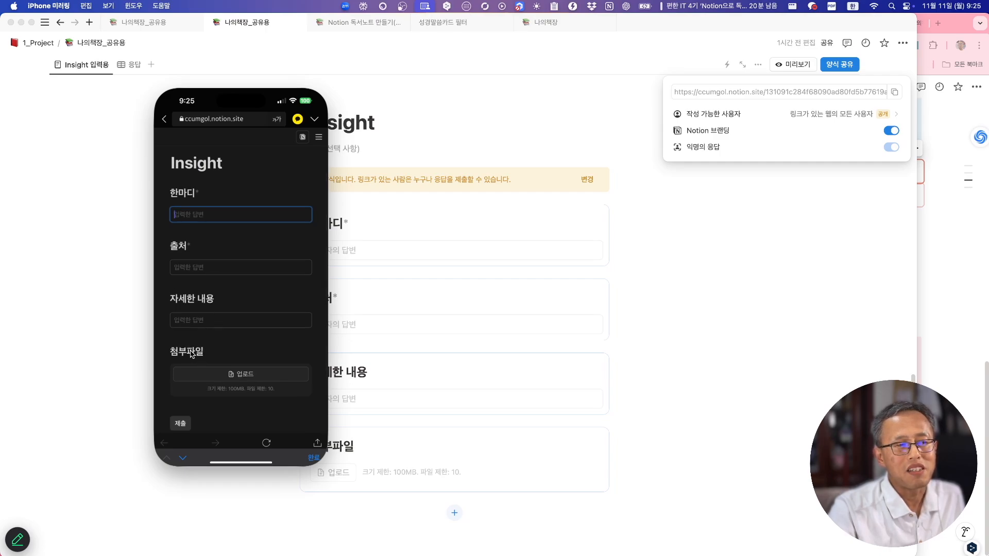
{"action": "left_click", "coordinate": [245, 375]}
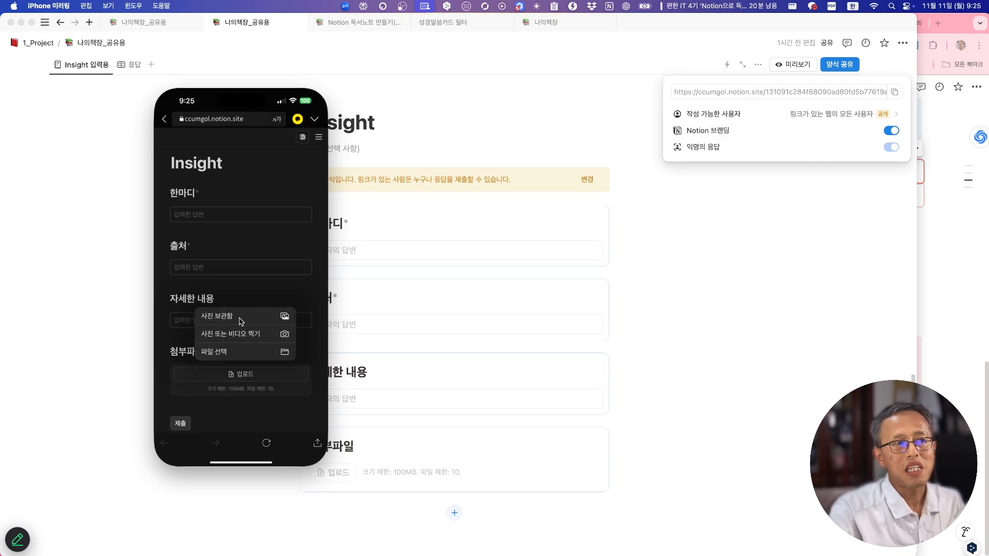
{"action": "left_click", "coordinate": [241, 320]}
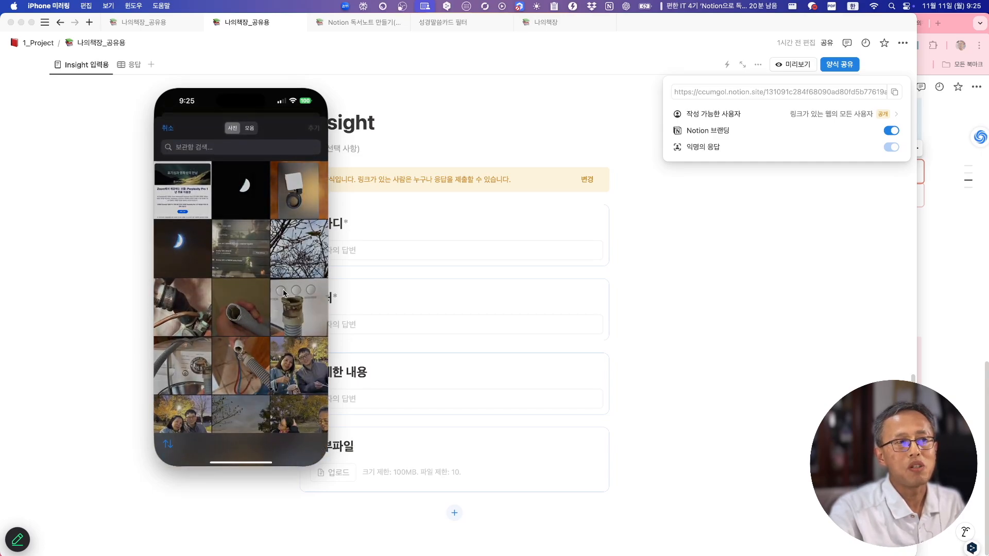
{"action": "left_click", "coordinate": [170, 130]}
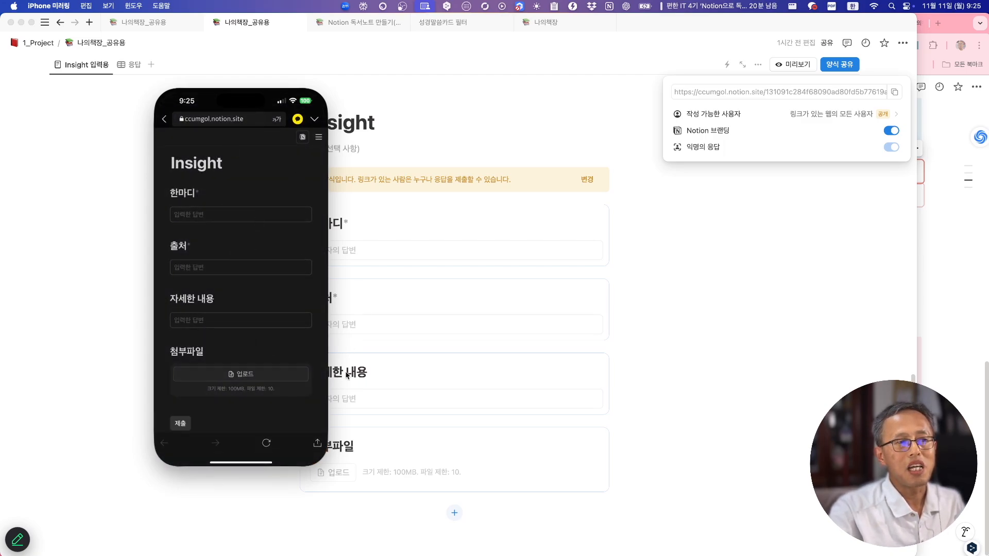
Step: Return to Notion on the computer and display the 응답 view of Insight_DB
{"action": "left_click", "coordinate": [736, 419]}
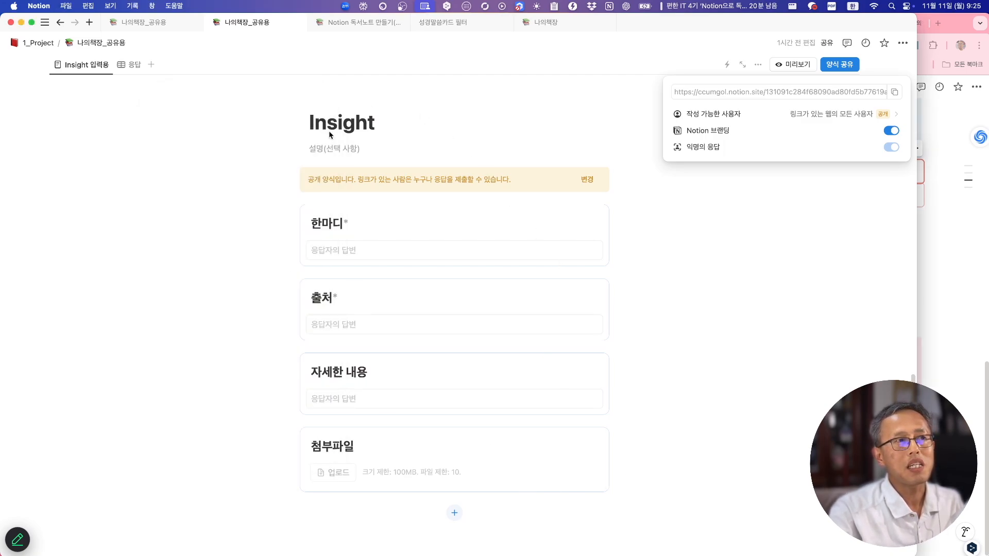
{"action": "left_click", "coordinate": [134, 67]}
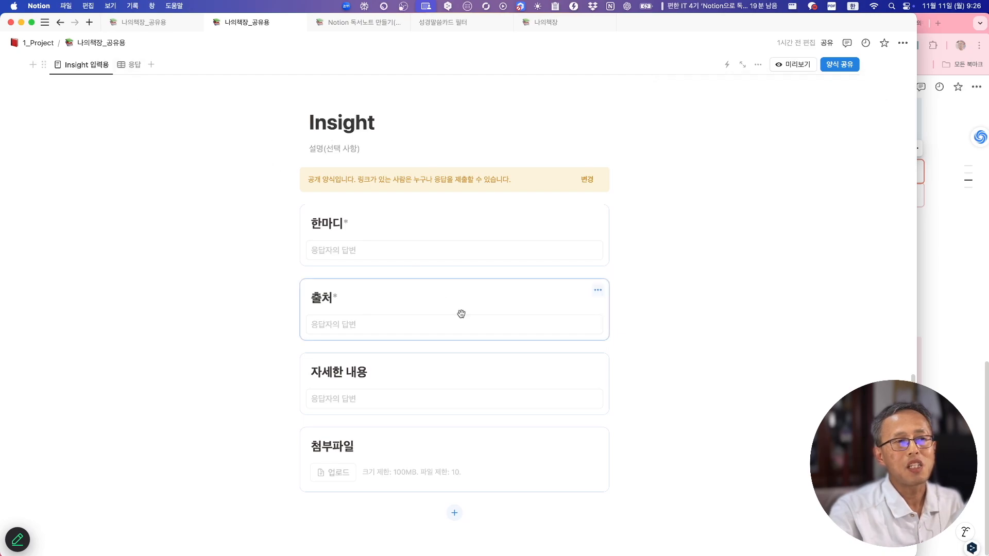
{"action": "left_click", "coordinate": [134, 64]}
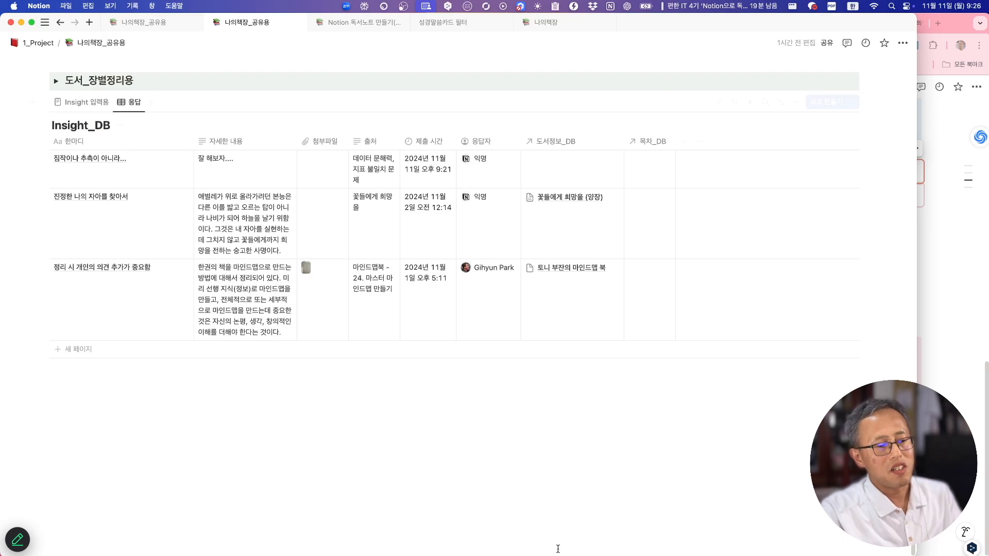
Step: Switch back to the mirrored phone and load the copied Insight form link in Safari
{"action": "key", "text": "super+Tab"}
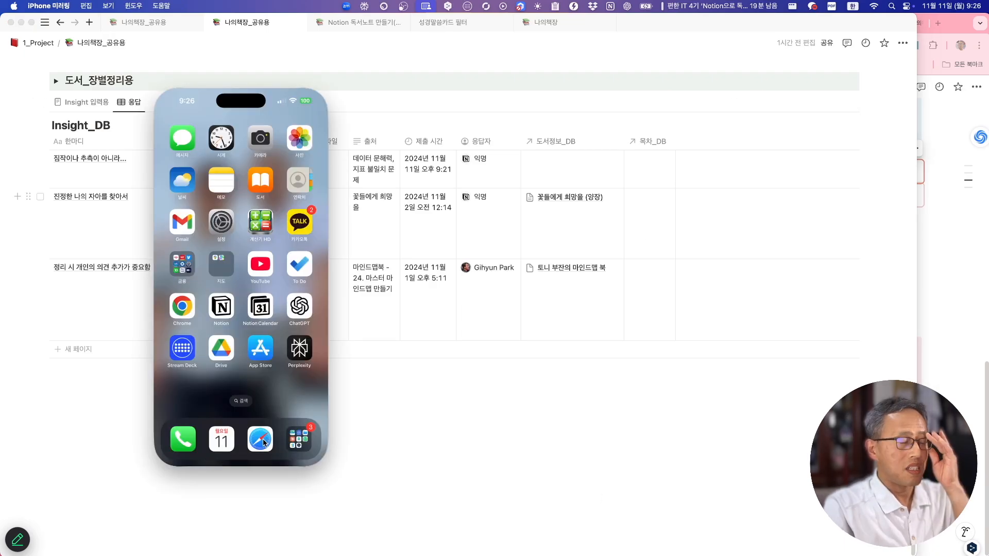
{"action": "left_click", "coordinate": [261, 440]}
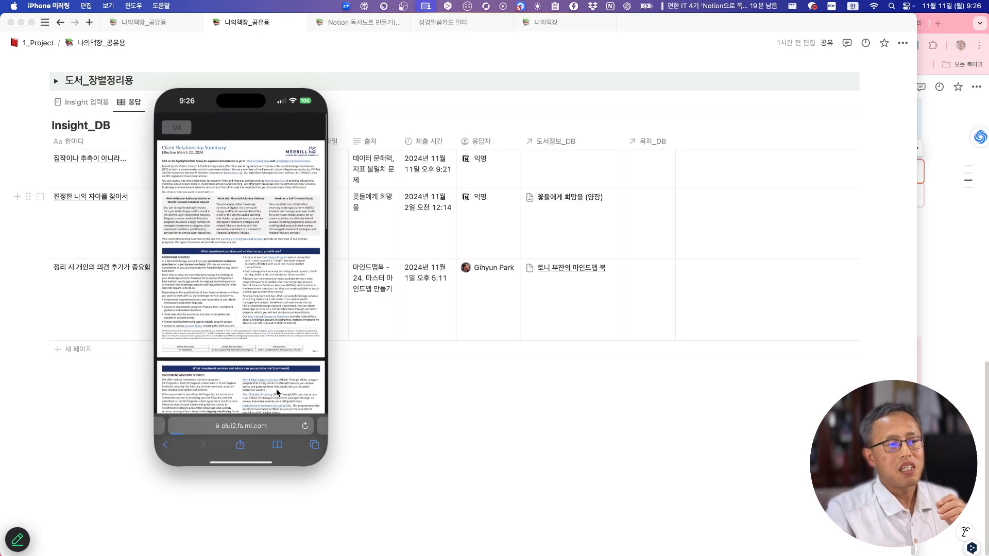
{"action": "left_click", "coordinate": [243, 427]}
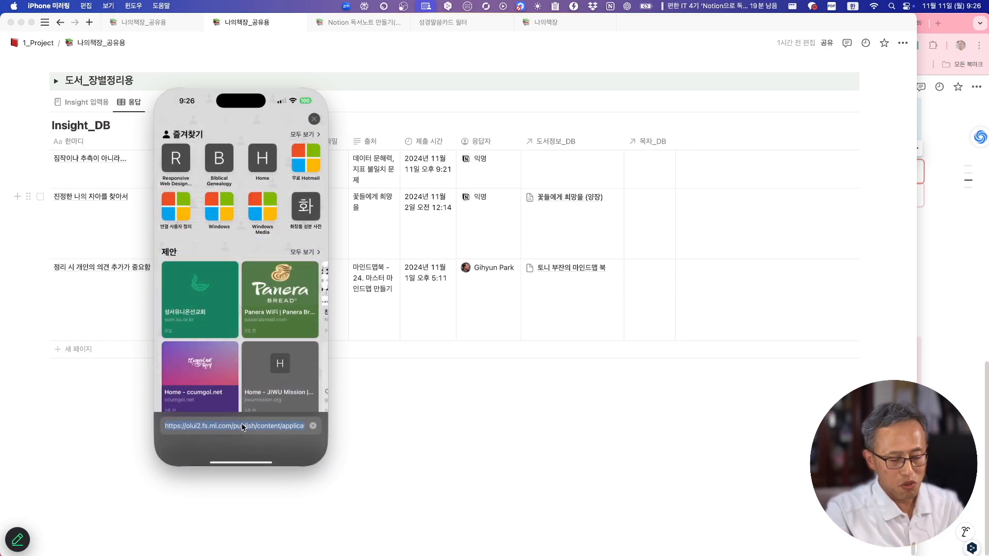
{"action": "key", "text": "super+v"}
{"action": "key", "text": "Return"}
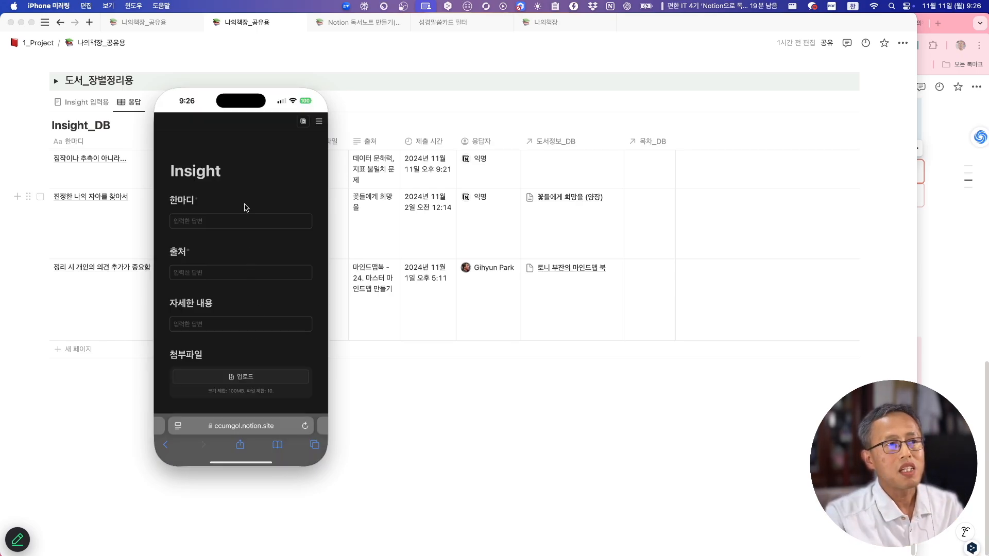
Step: Add the Insight form page to the phone's home screen with the name 독서노트
{"action": "left_click", "coordinate": [240, 446]}
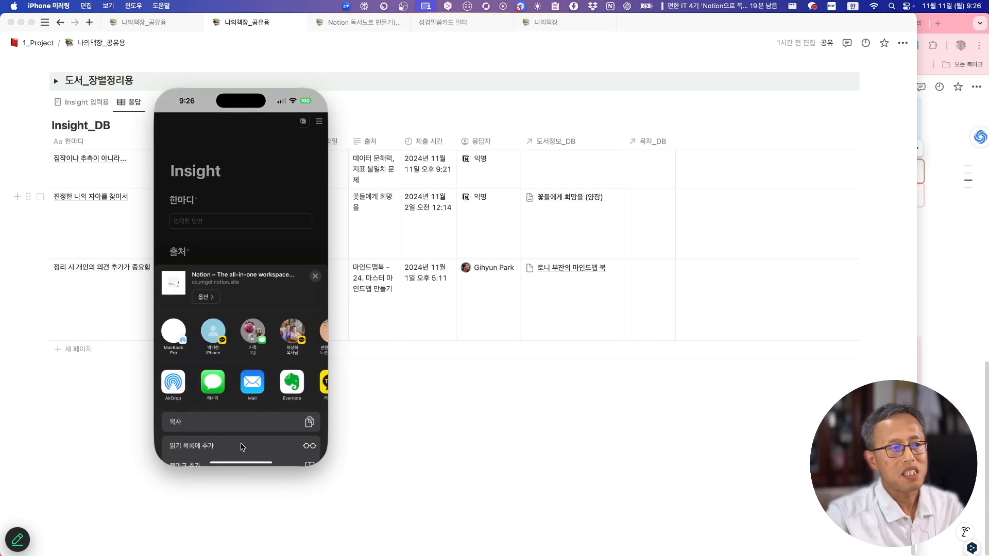
{"action": "scroll", "coordinate": [242, 443], "scroll_direction": "down", "scroll_amount": 3}
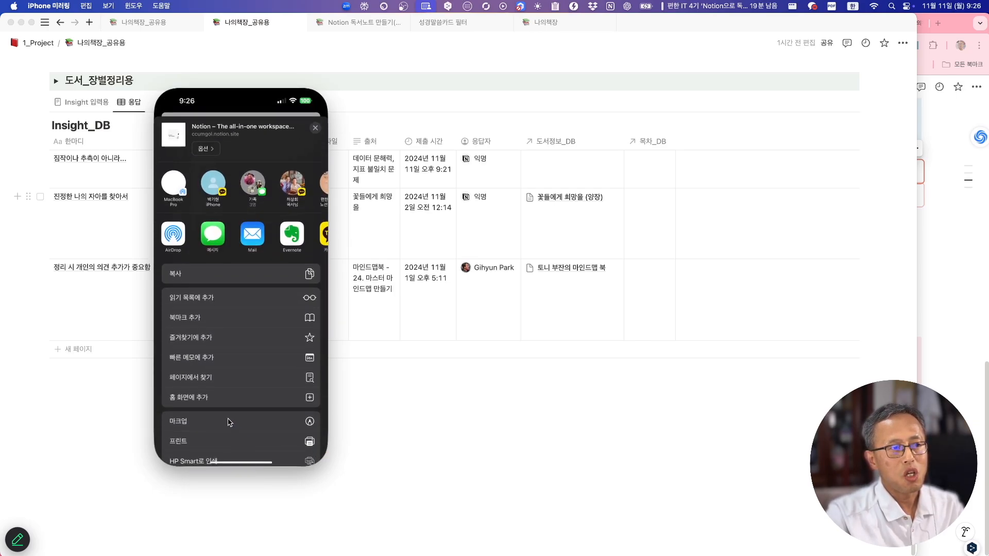
{"action": "left_click", "coordinate": [205, 402]}
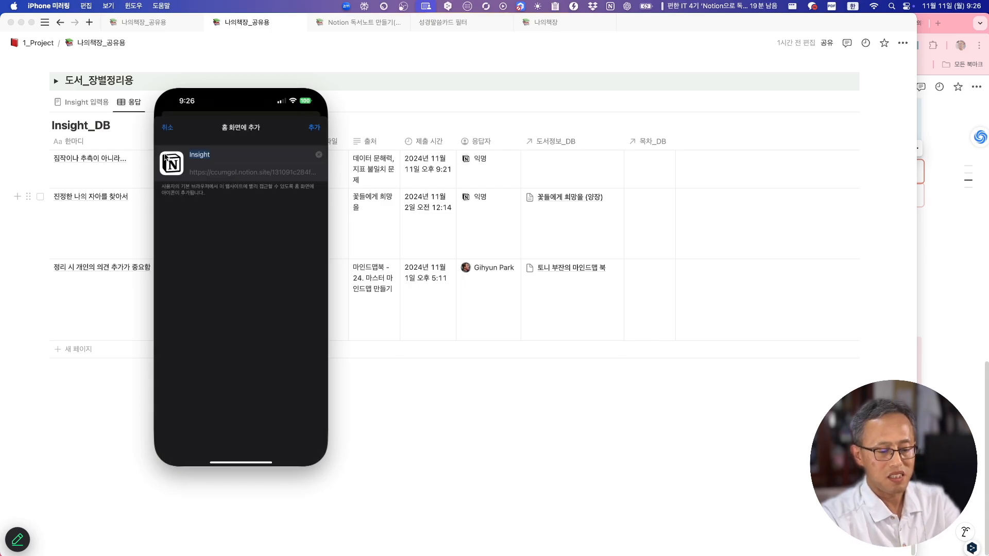
{"action": "type", "text": "독서노트"}
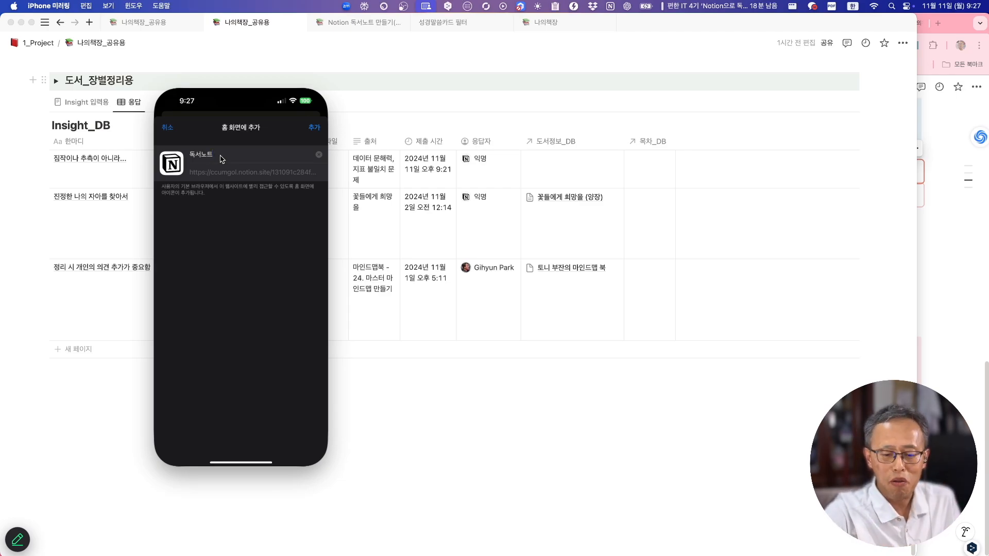
{"action": "key", "text": "Return"}
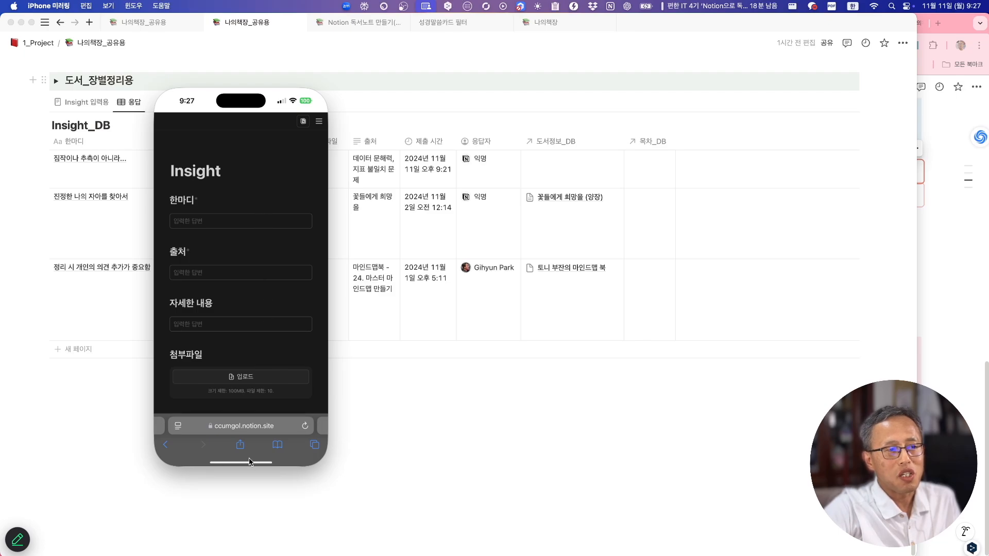
Step: Launch the form from the 독서노트 home screen shortcut and try its 한마디 and 자세한 내용 answer fields
{"action": "left_click", "coordinate": [247, 462]}
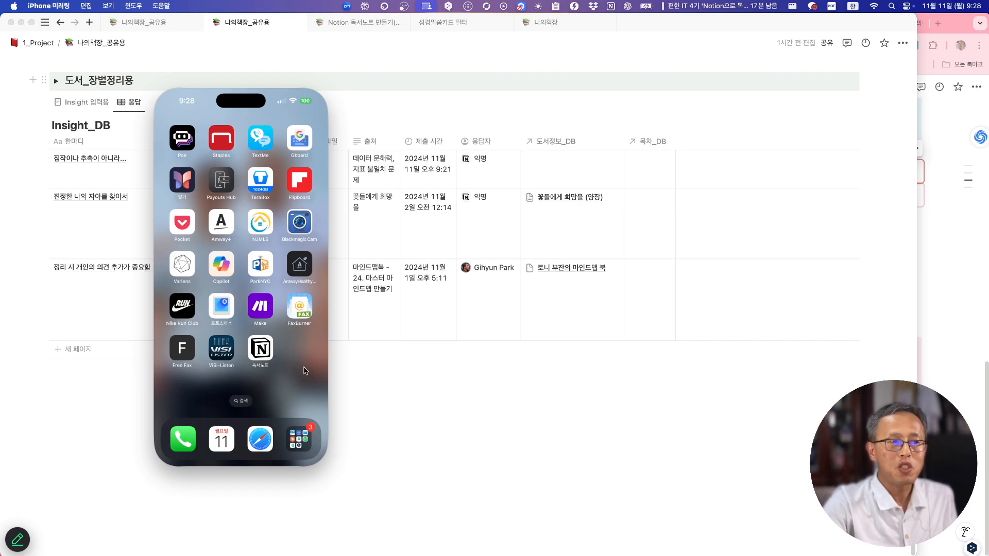
{"action": "left_click", "coordinate": [261, 355]}
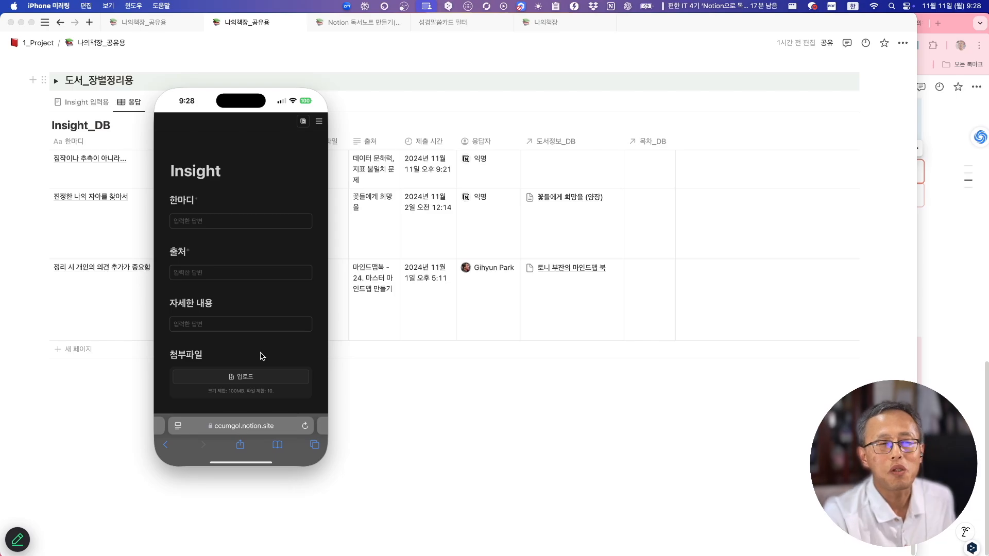
{"action": "left_click", "coordinate": [204, 222]}
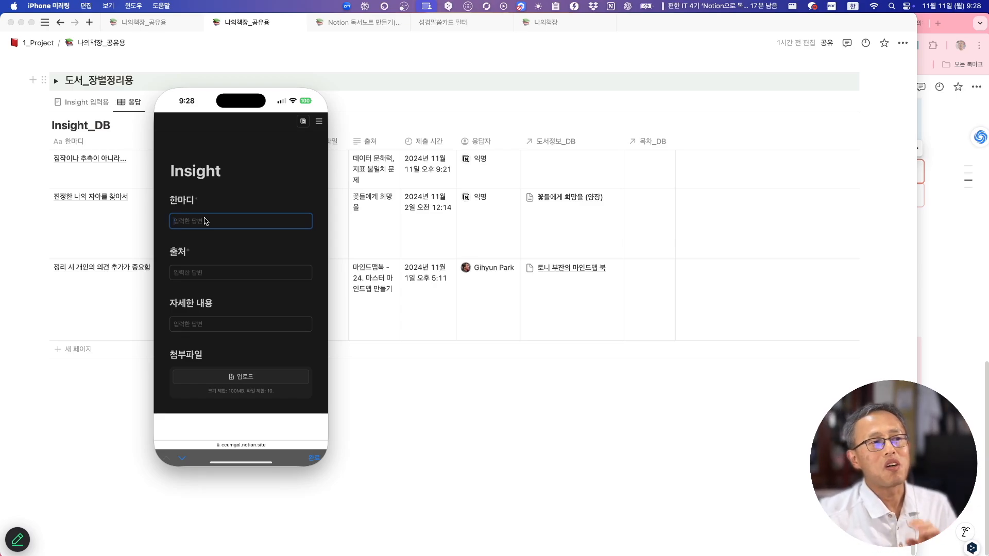
{"action": "left_click", "coordinate": [214, 324]}
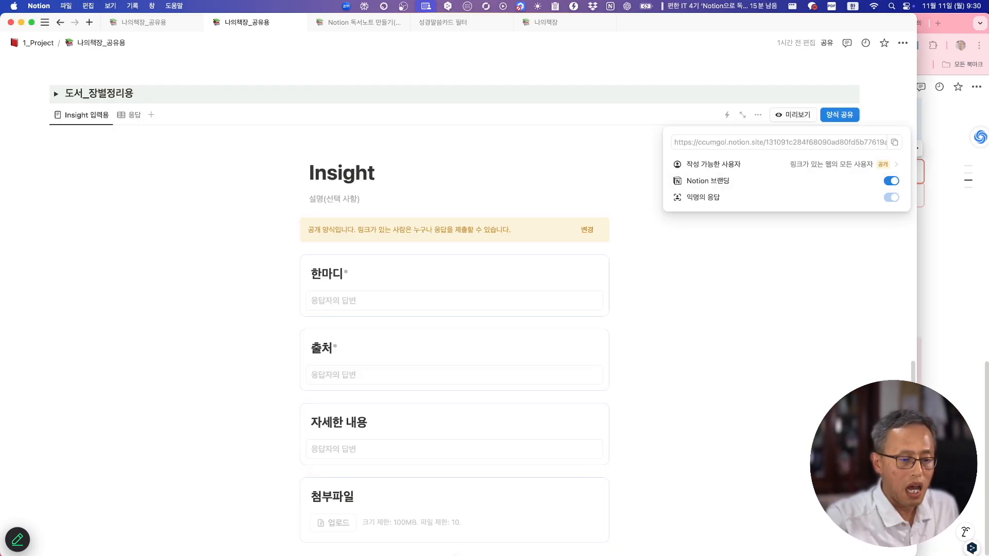
Step: Leave the form on the phone and open the 나의책장_공유용 page in the phone's Notion app
{"action": "key", "text": "super+Tab"}
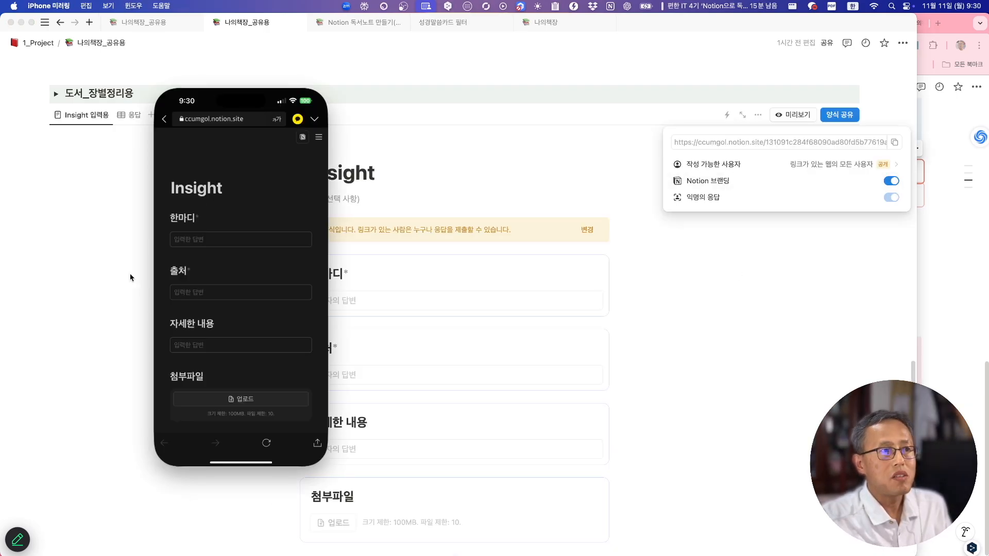
{"action": "left_click", "coordinate": [165, 121]}
{"action": "key", "text": "super+1"}
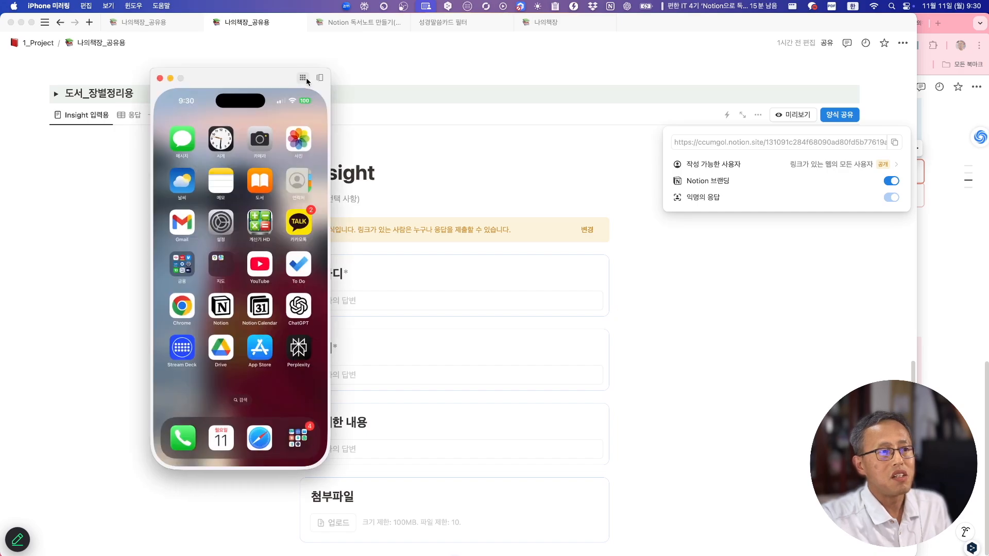
{"action": "left_click", "coordinate": [221, 305]}
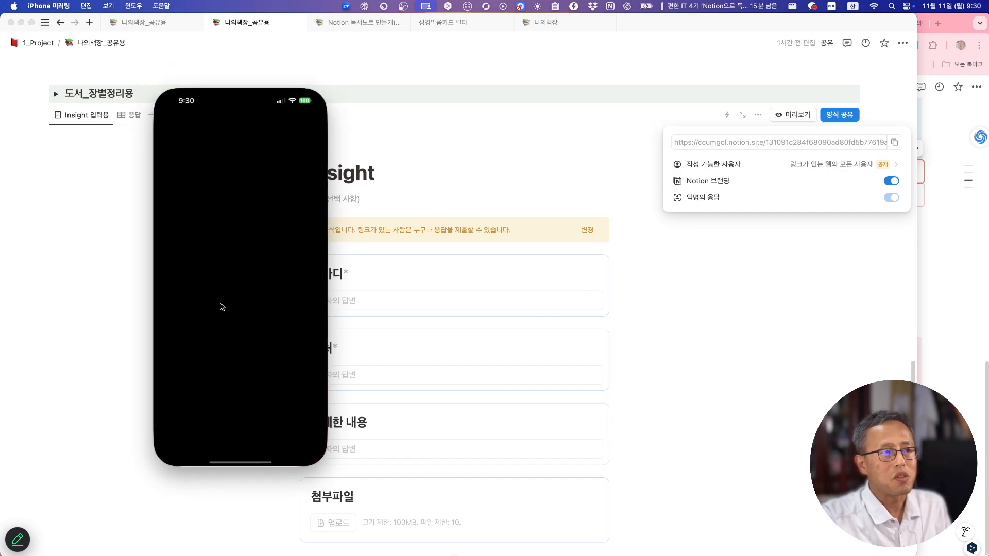
{"action": "scroll", "coordinate": [215, 368], "scroll_direction": "down", "scroll_amount": 3}
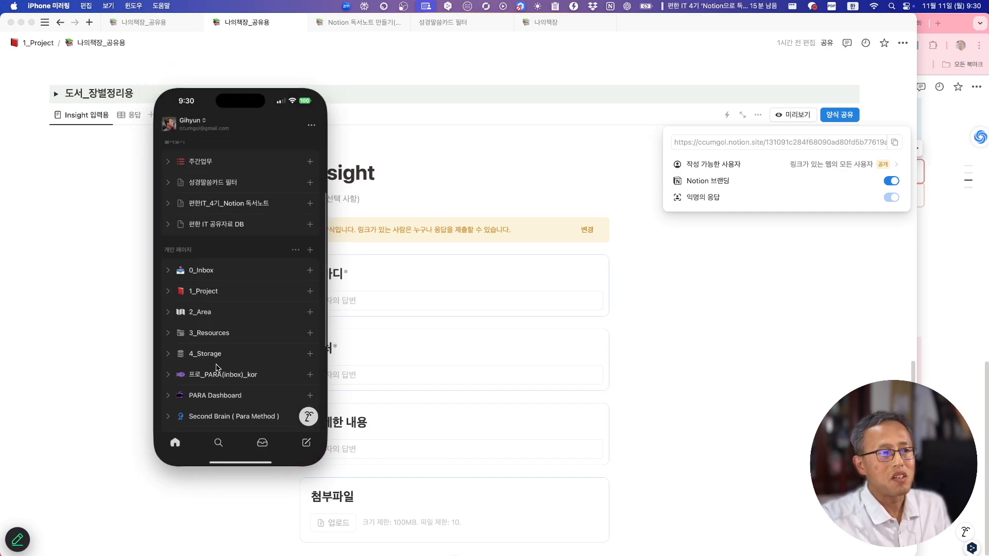
{"action": "left_click", "coordinate": [221, 346]}
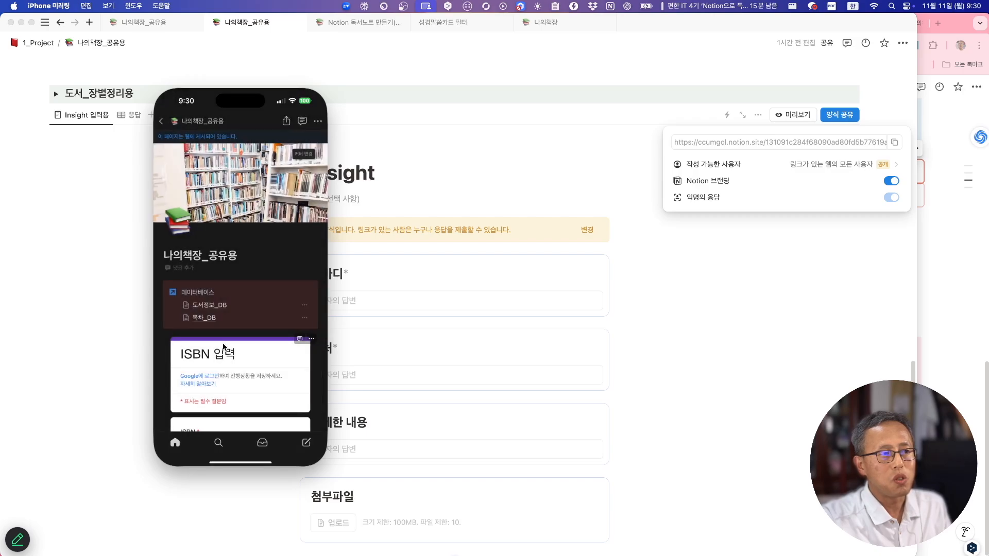
Step: Show the Insight 입력용 view of Insight_DB in the phone's Notion app and copy the form's share link
{"action": "scroll", "coordinate": [223, 346], "scroll_direction": "down", "scroll_amount": 10}
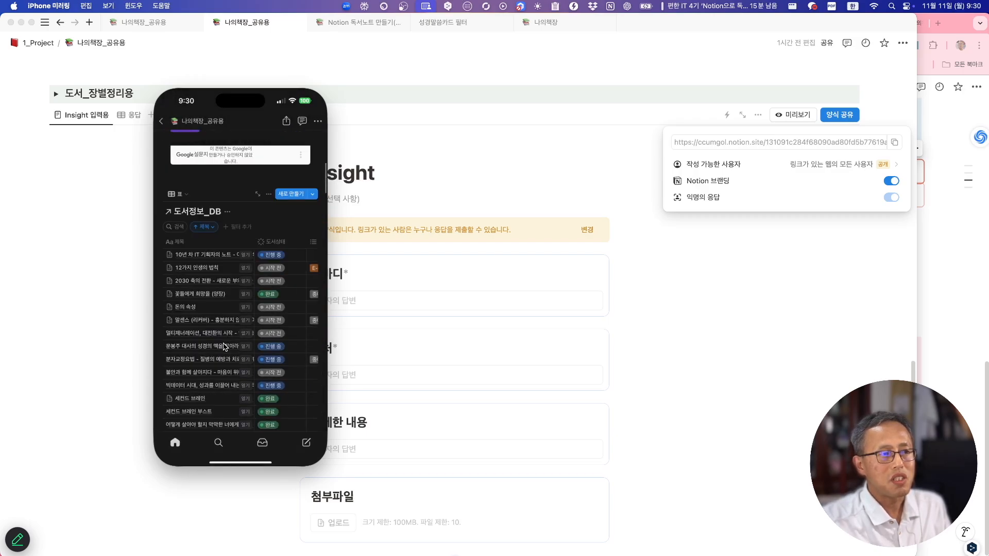
{"action": "scroll", "coordinate": [224, 346], "scroll_direction": "down", "scroll_amount": 10}
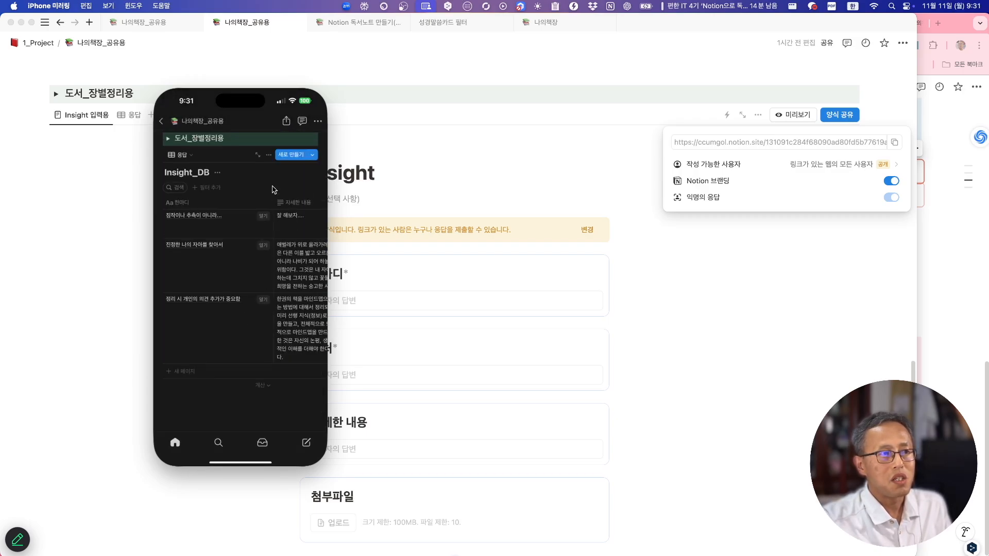
{"action": "left_click", "coordinate": [191, 157]}
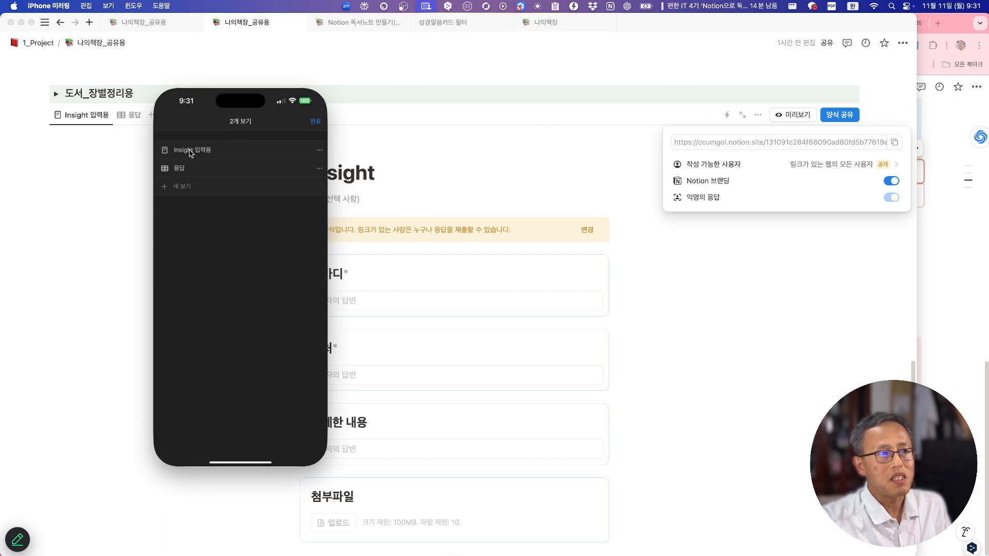
{"action": "left_click", "coordinate": [191, 153]}
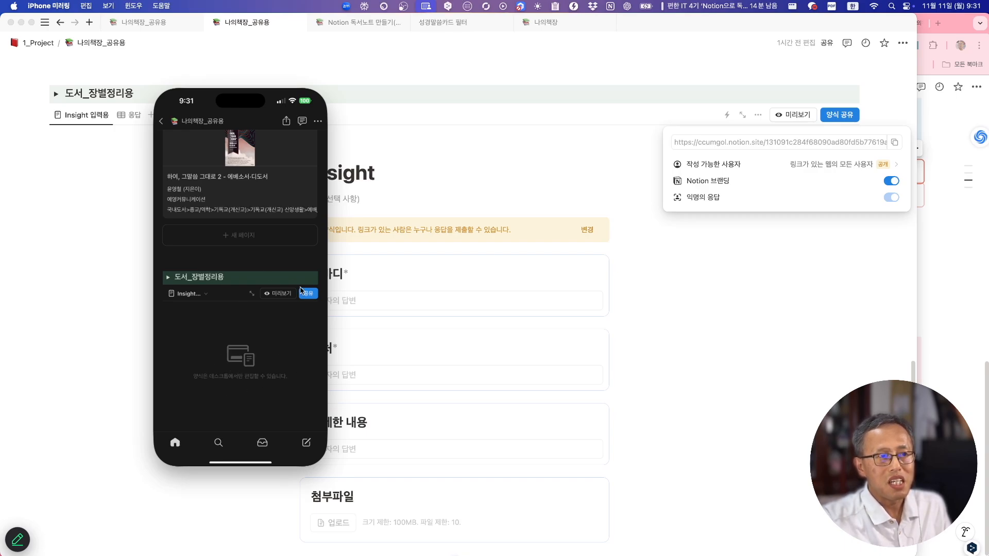
{"action": "left_click", "coordinate": [311, 296]}
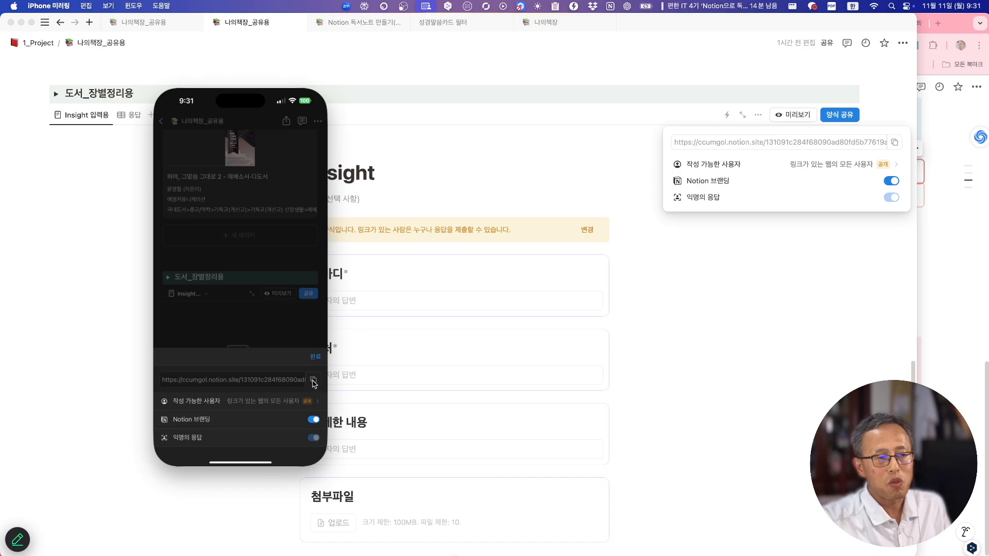
{"action": "left_click", "coordinate": [313, 381]}
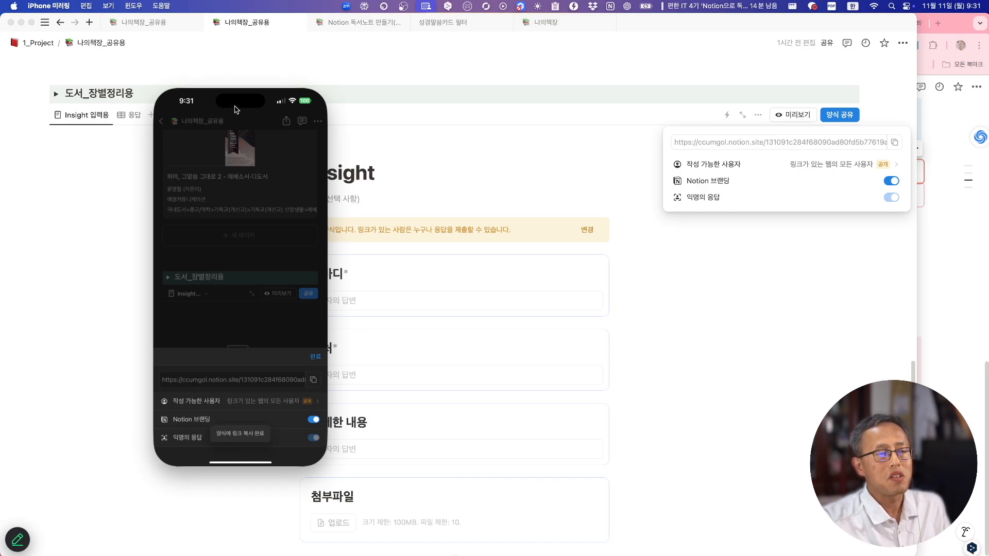
Step: Switch to Safari on the phone and load the copied Insight form link
{"action": "key", "text": "super+1"}
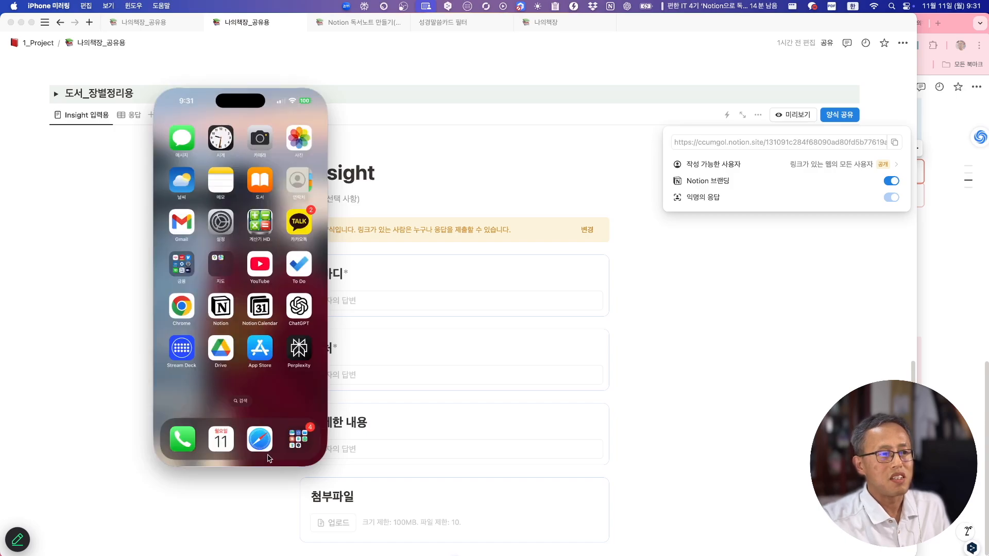
{"action": "left_click", "coordinate": [261, 441]}
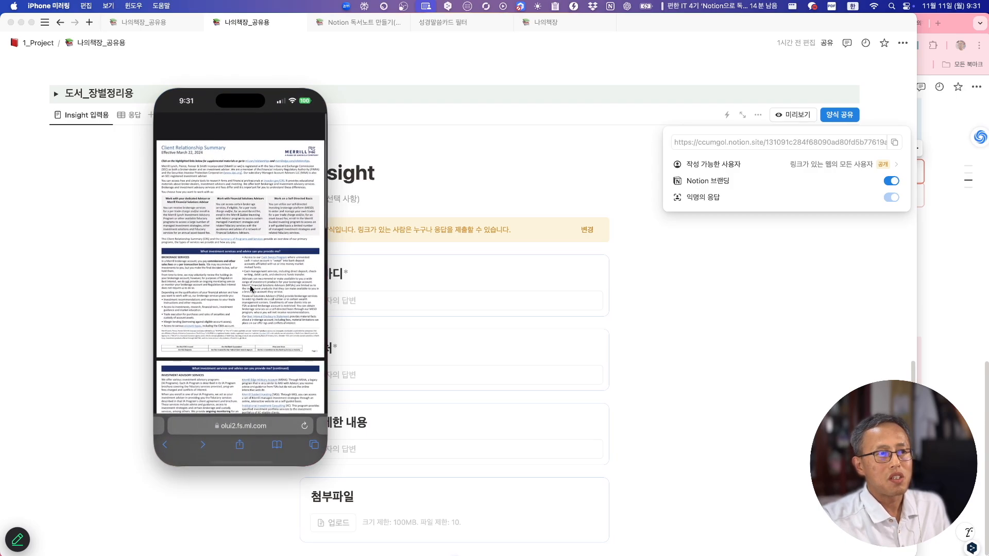
{"action": "left_click", "coordinate": [246, 426]}
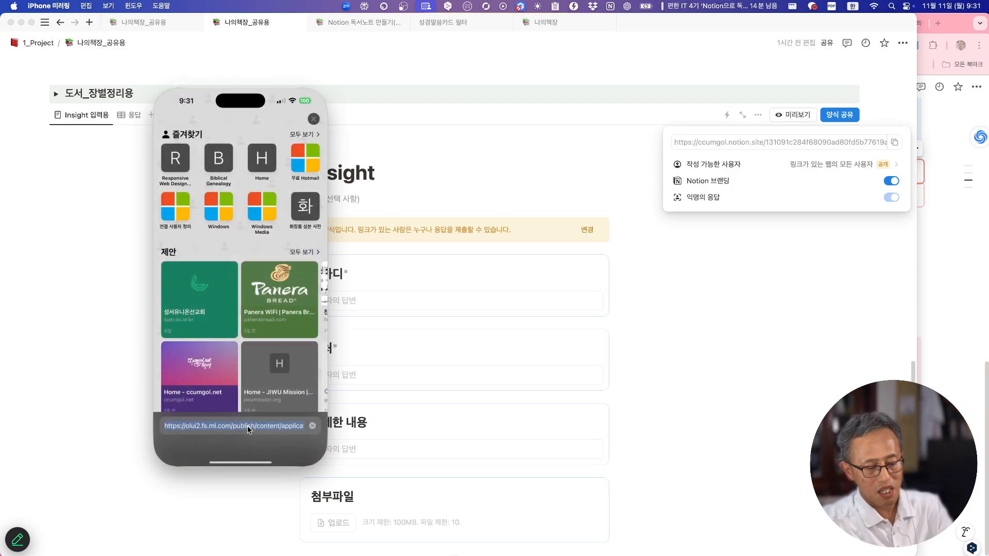
{"action": "key", "text": "super+v"}
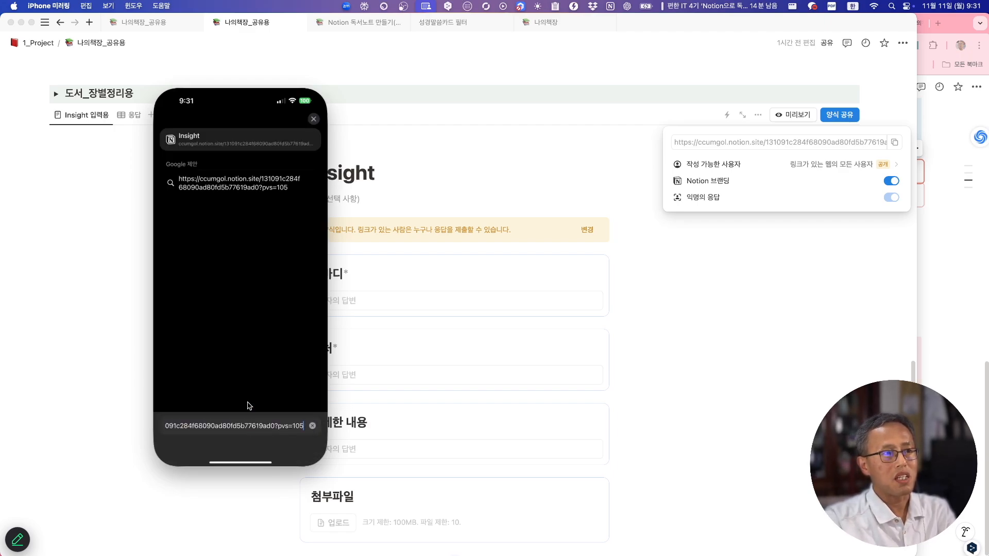
{"action": "key", "text": "Return"}
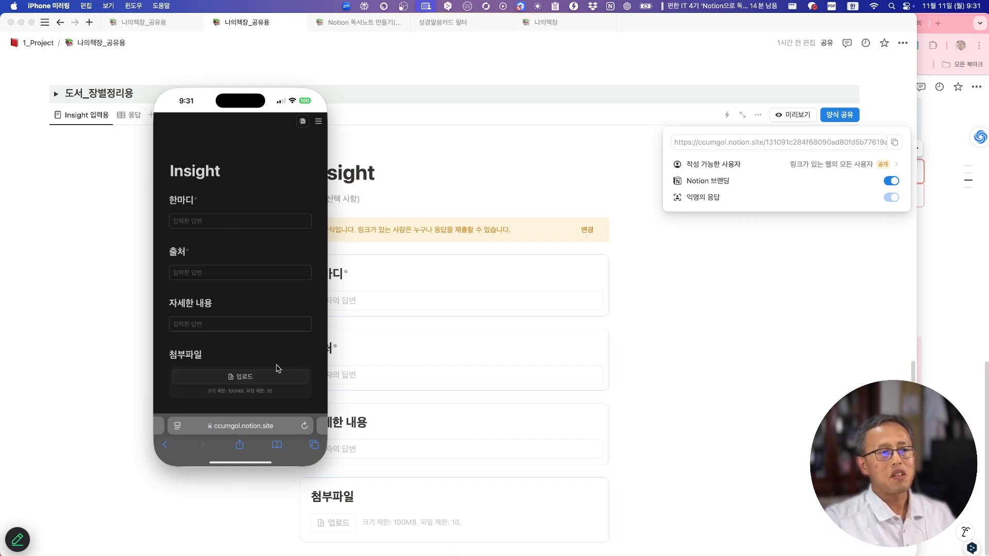
Step: Look through the Insight form page's share options on the phone, including 홈 화면에 추가
{"action": "left_click", "coordinate": [239, 444]}
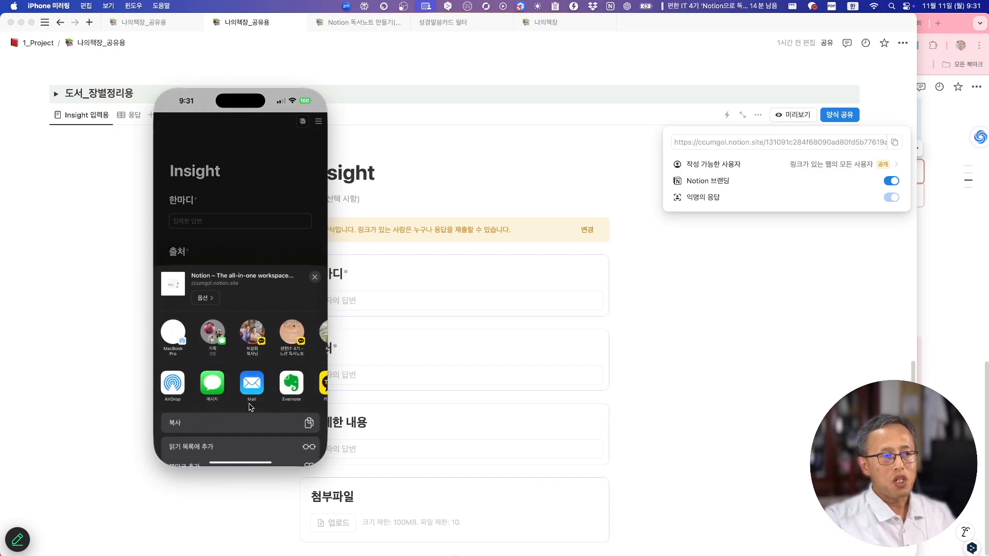
{"action": "scroll", "coordinate": [239, 446], "scroll_direction": "down", "scroll_amount": 5}
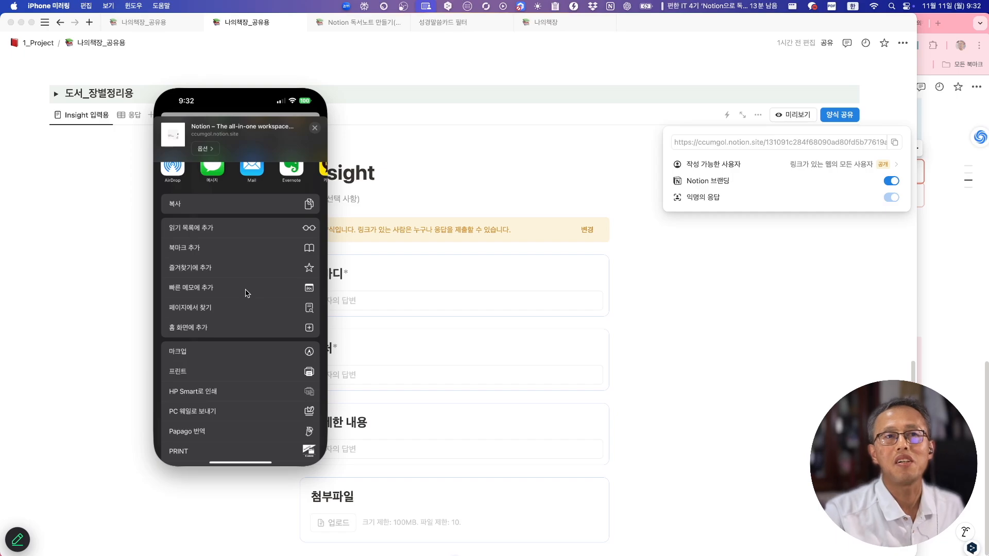
{"action": "scroll", "coordinate": [248, 293], "scroll_direction": "up", "scroll_amount": 10}
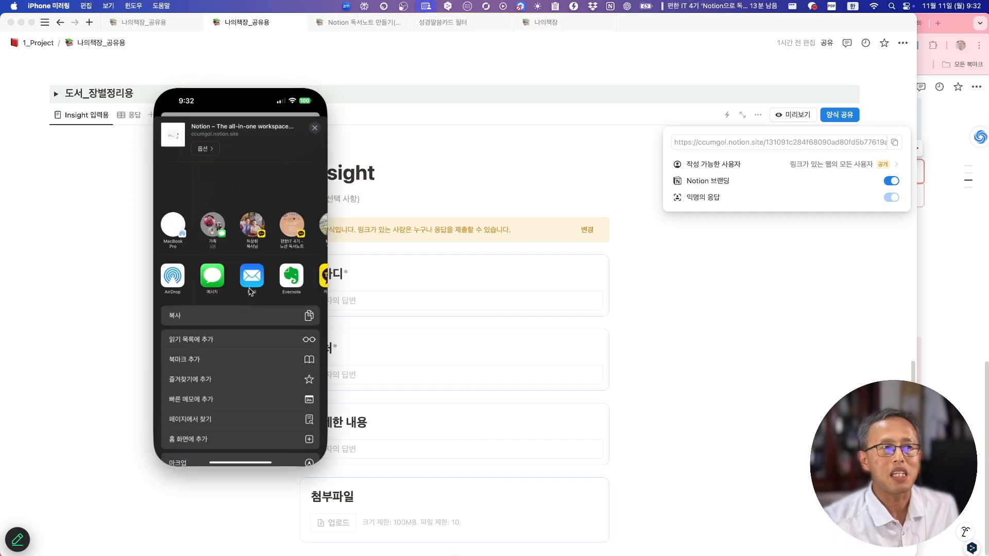
Step: Return to the desktop Notion window and switch the Insight form database to its 응답 view
{"action": "left_click", "coordinate": [698, 396]}
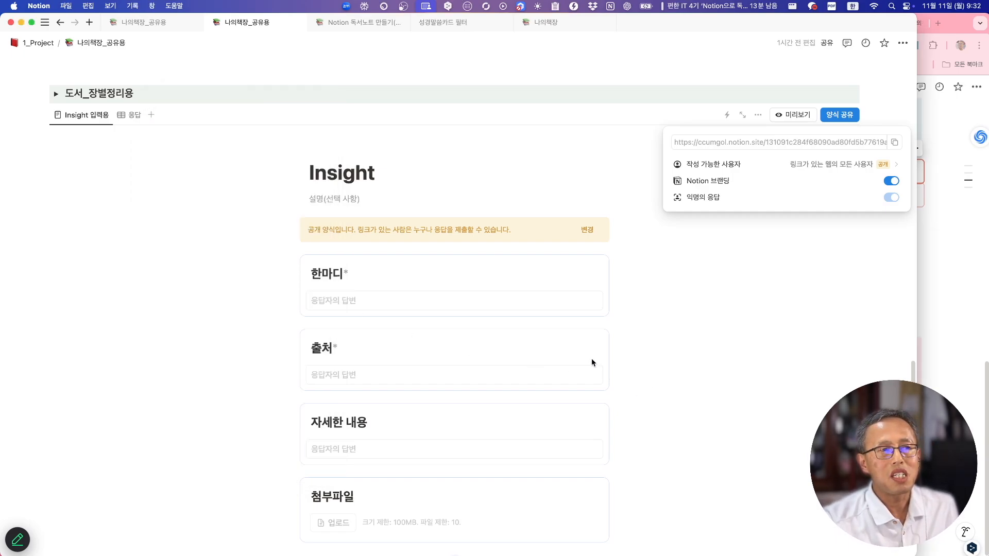
{"action": "left_click", "coordinate": [133, 119]}
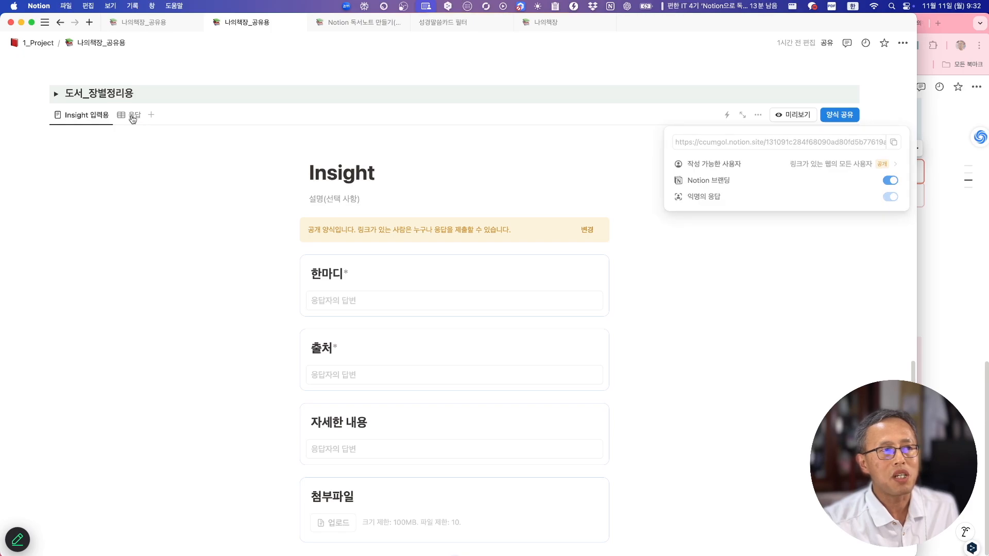
{"action": "left_click", "coordinate": [133, 120]}
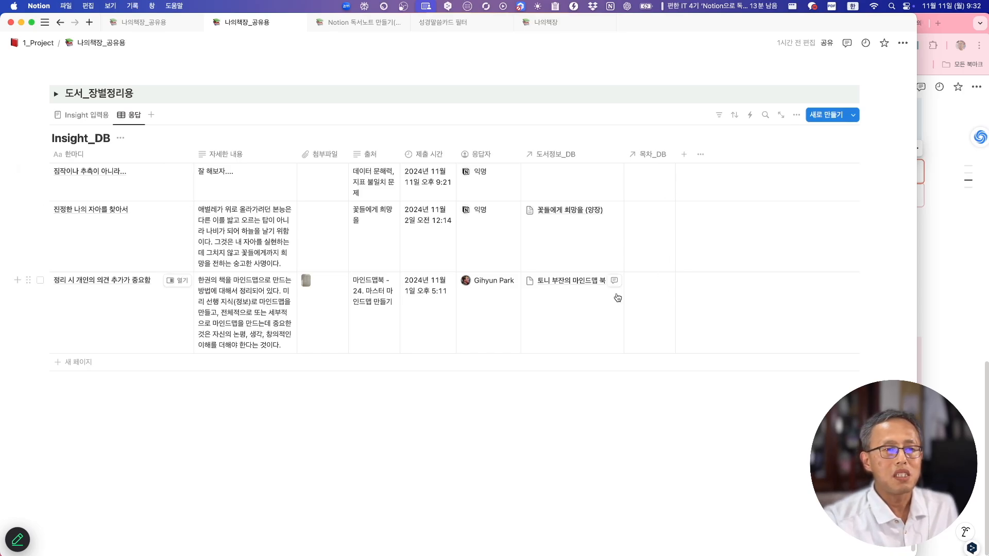
Step: Open the book 토니 부잔의 마인드맵 북 from the 도서정보_DB list and apply the 새 페이지 template to it
{"action": "scroll", "coordinate": [579, 285], "scroll_direction": "up", "scroll_amount": 15}
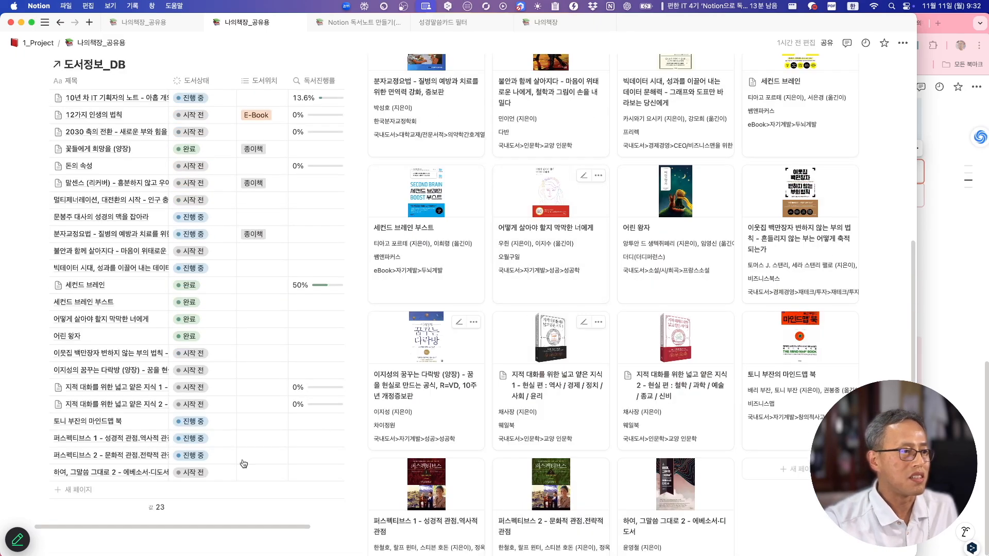
{"action": "left_click", "coordinate": [152, 421]}
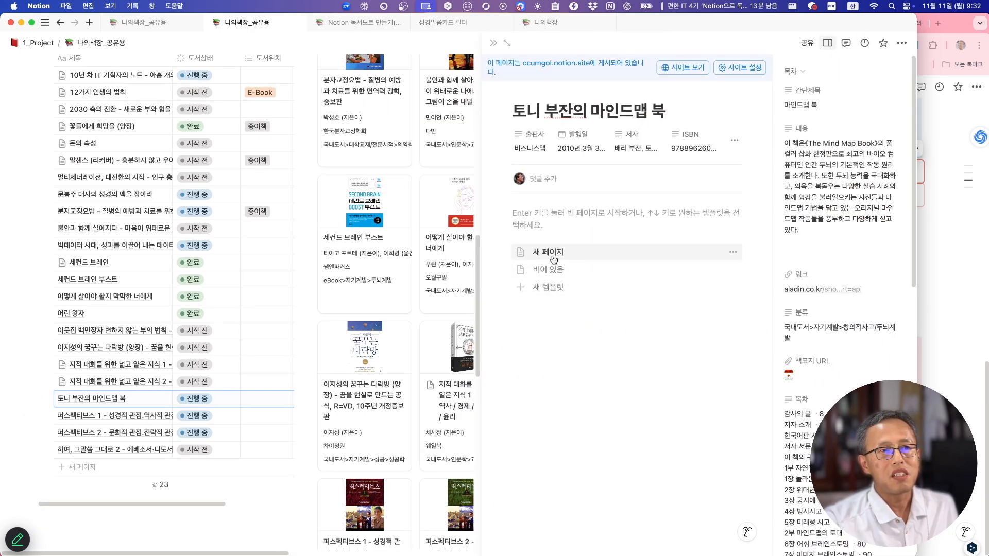
{"action": "left_click", "coordinate": [548, 252]}
Step: Copy the book's 목차 property text and paste it into the page body below the Insight_DB table
{"action": "scroll", "coordinate": [851, 255], "scroll_direction": "down", "scroll_amount": 10}
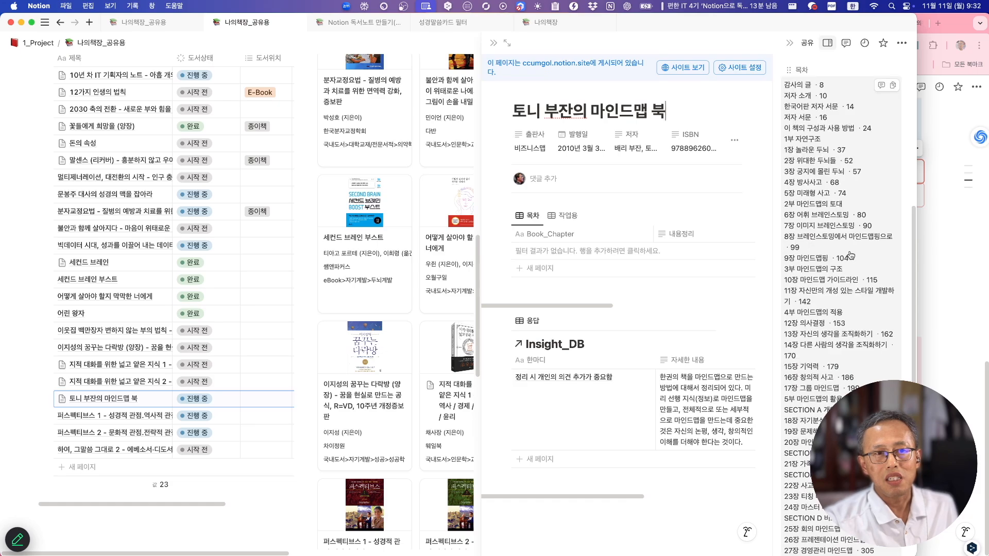
{"action": "scroll", "coordinate": [829, 257], "scroll_direction": "up", "scroll_amount": 5}
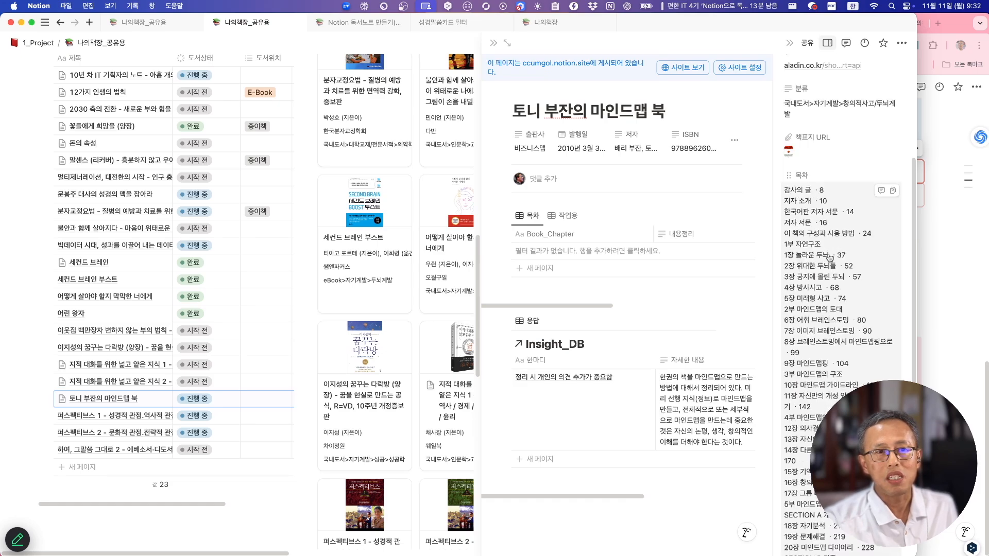
{"action": "left_click", "coordinate": [892, 191]}
{"action": "key", "text": "super+v"}
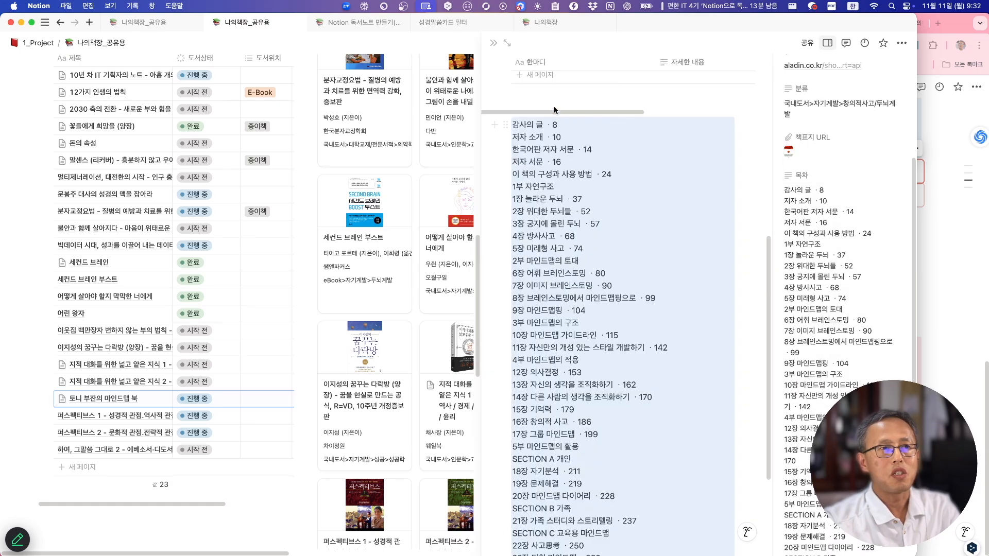
Step: Start an AI request on the pasted table of contents with the prompt text "위 내용의"
{"action": "left_click", "coordinate": [504, 125]}
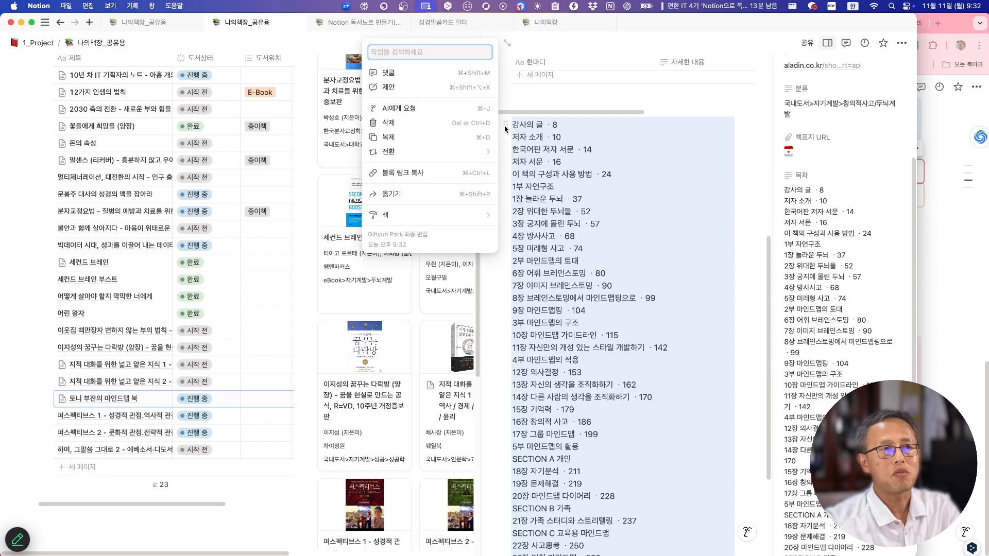
{"action": "left_click", "coordinate": [394, 110]}
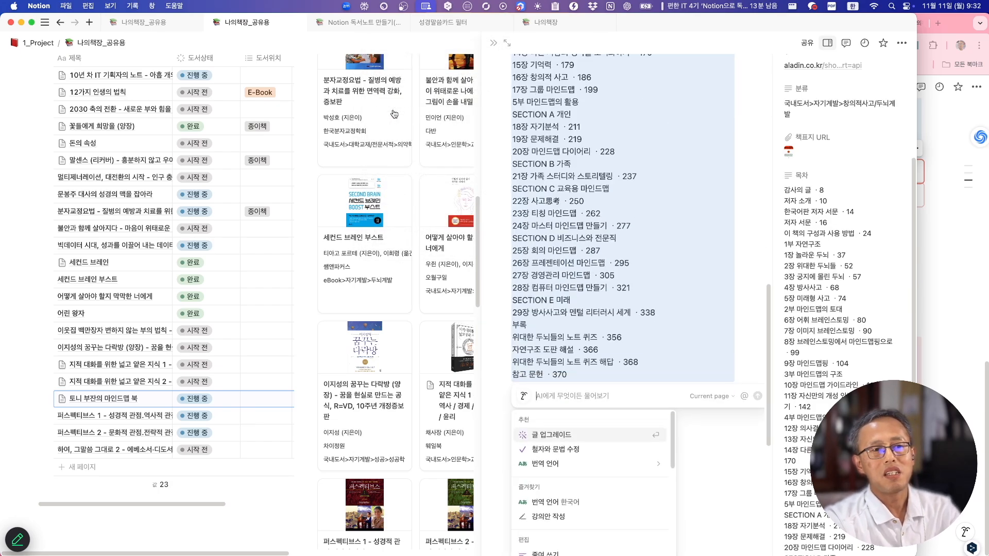
{"action": "type", "text": "위 내"}
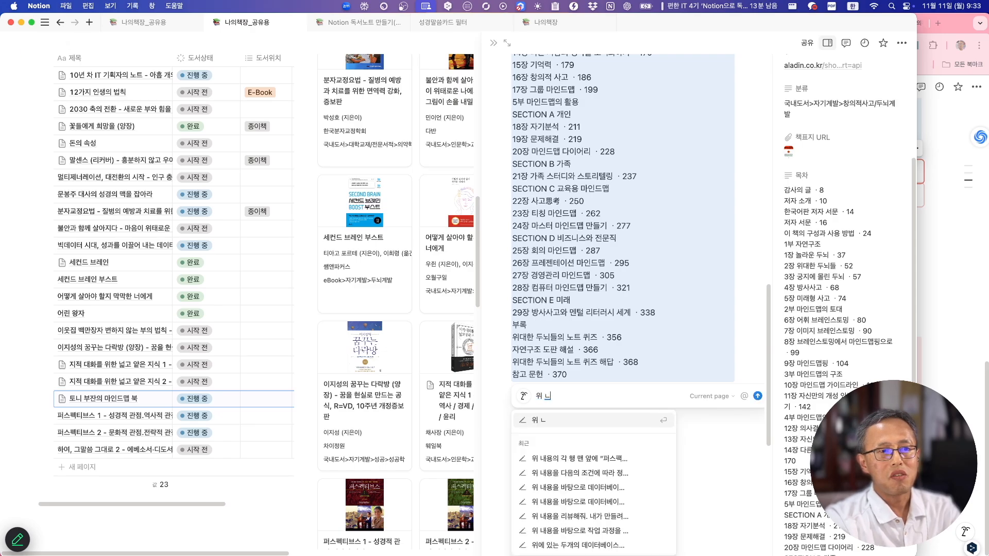
{"action": "type", "text": "용"}
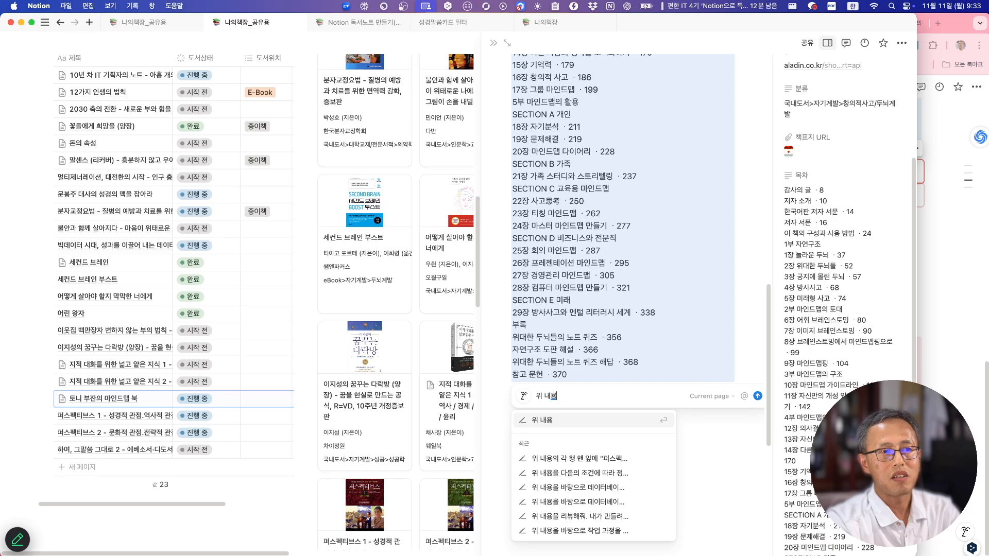
{"action": "type", "text": "의"}
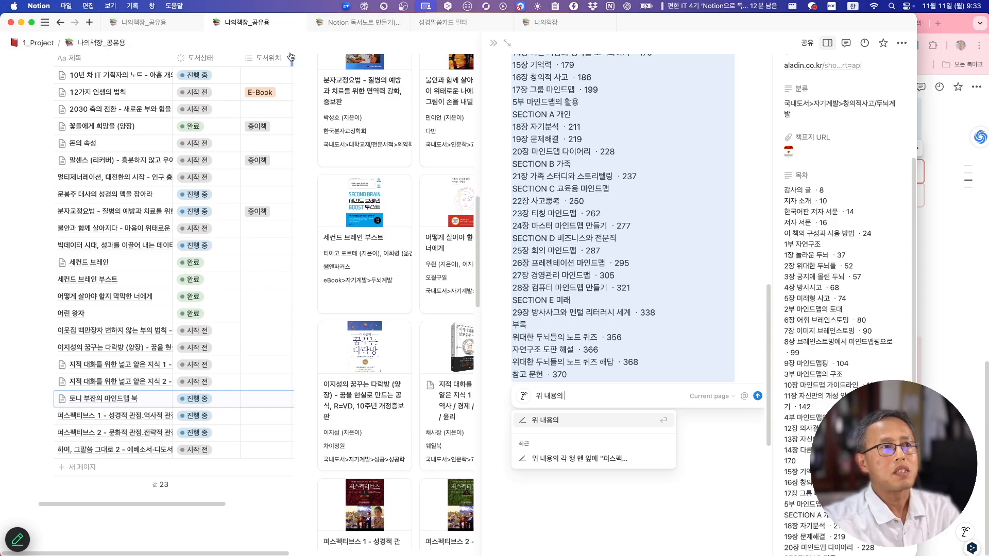
Step: Go to the other open 나의책장_공유용 page and show Insight_DB in its Insight 입력용 form view
{"action": "left_click", "coordinate": [162, 26]}
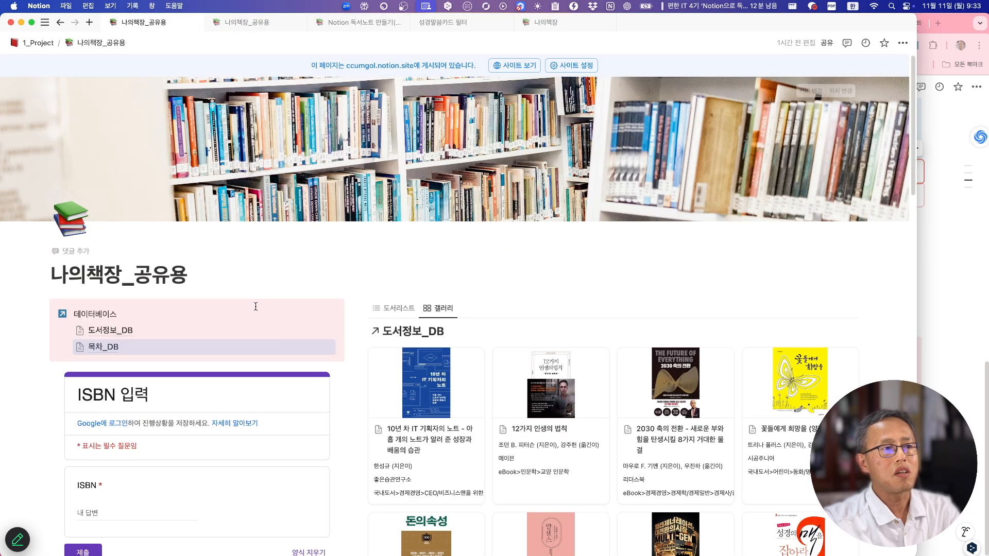
{"action": "scroll", "coordinate": [319, 391], "scroll_direction": "down", "scroll_amount": 15}
{"action": "scroll", "coordinate": [321, 392], "scroll_direction": "down", "scroll_amount": 1}
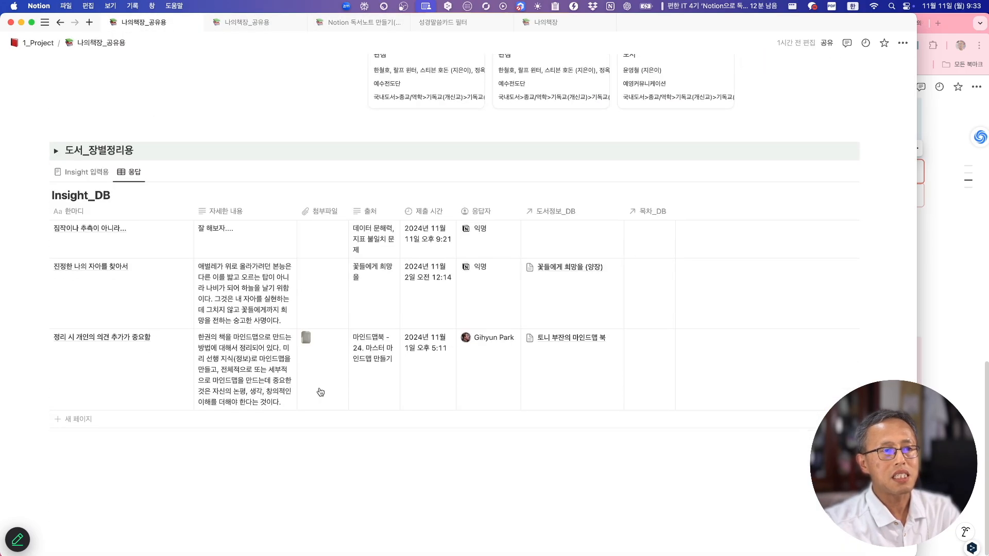
{"action": "left_click", "coordinate": [86, 175]}
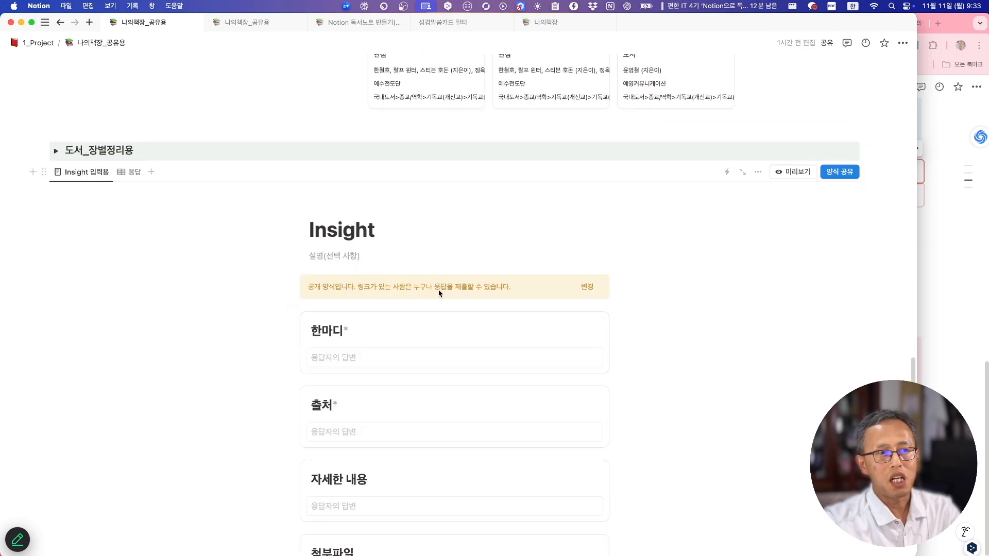
Step: Review the Insight form's sharing settings and the access choices under 작성 가능한 사용자, keeping the current choice
{"action": "left_click", "coordinate": [587, 287]}
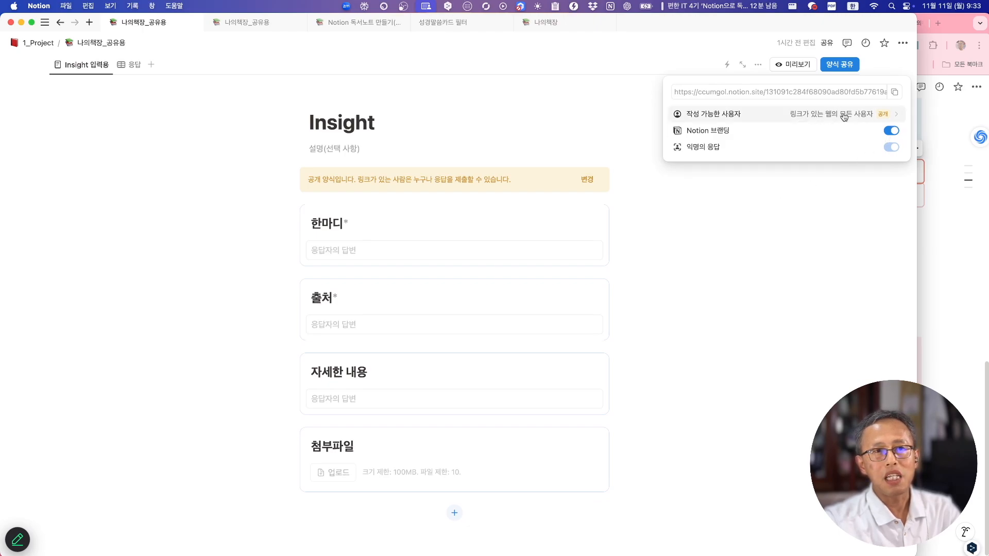
{"action": "left_click", "coordinate": [896, 117]}
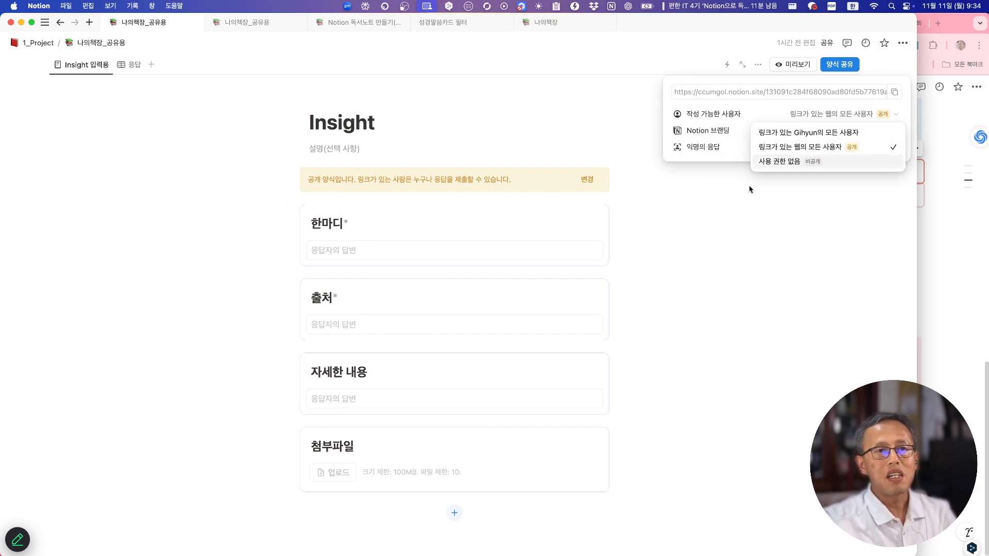
{"action": "left_click", "coordinate": [657, 326]}
{"action": "left_click", "coordinate": [670, 327]}
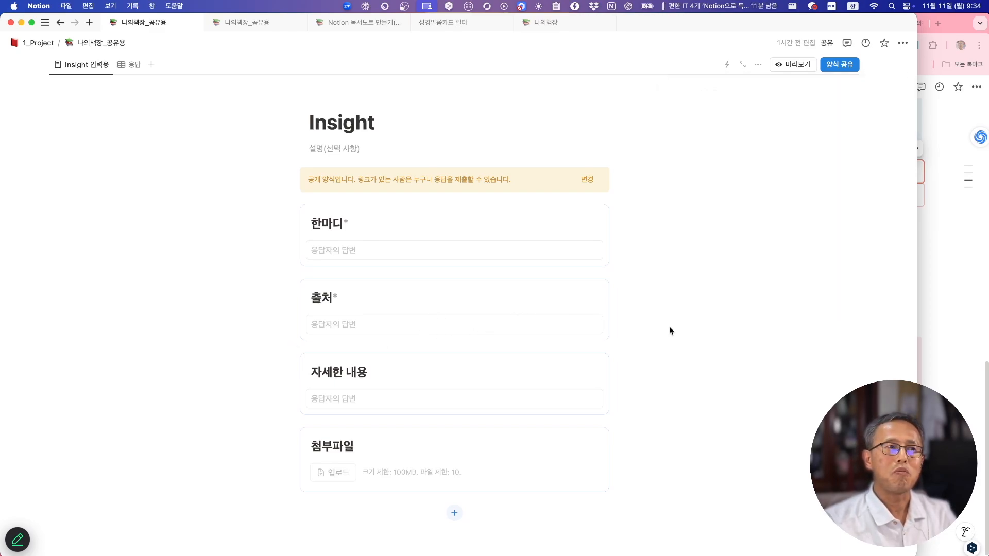
{"action": "scroll", "coordinate": [670, 327], "scroll_direction": "up", "scroll_amount": 1}
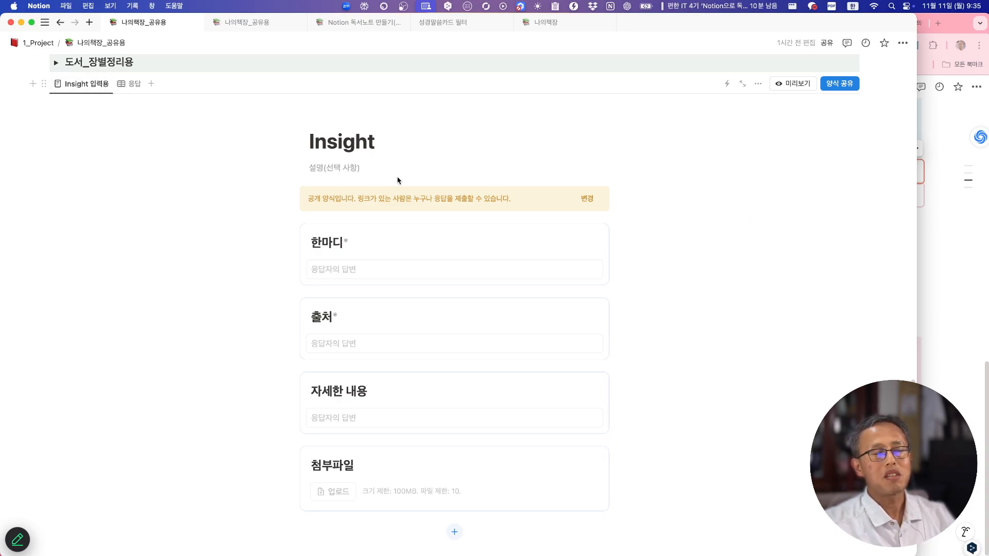
{"action": "scroll", "coordinate": [644, 219], "scroll_direction": "down", "scroll_amount": 15}
{"action": "scroll", "coordinate": [632, 184], "scroll_direction": "up", "scroll_amount": 12}
{"action": "scroll", "coordinate": [633, 184], "scroll_direction": "down", "scroll_amount": 5}
{"action": "scroll", "coordinate": [633, 186], "scroll_direction": "up", "scroll_amount": 2}
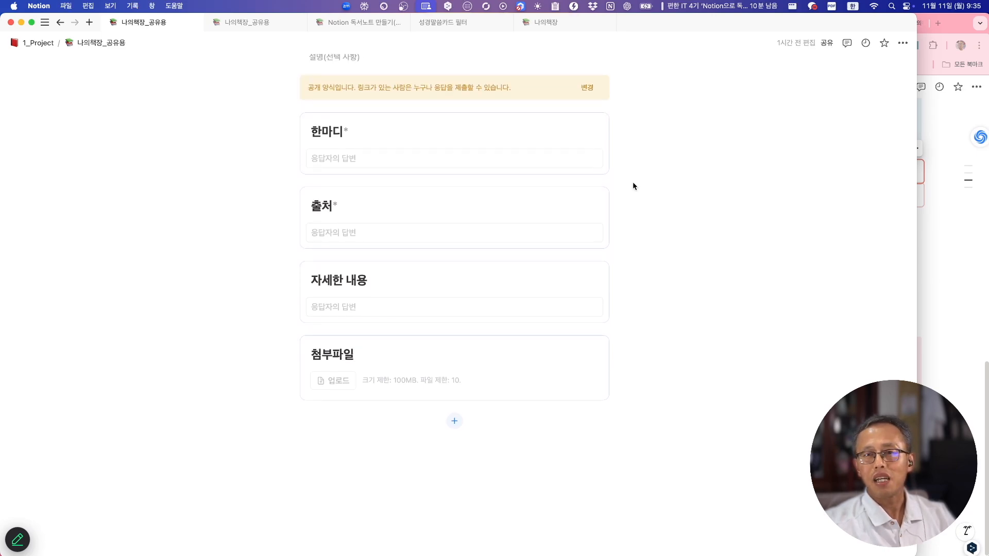
Step: Review the question options for the 한마디 question in the Insight form and close them without changing anything
{"action": "left_click", "coordinate": [547, 392]}
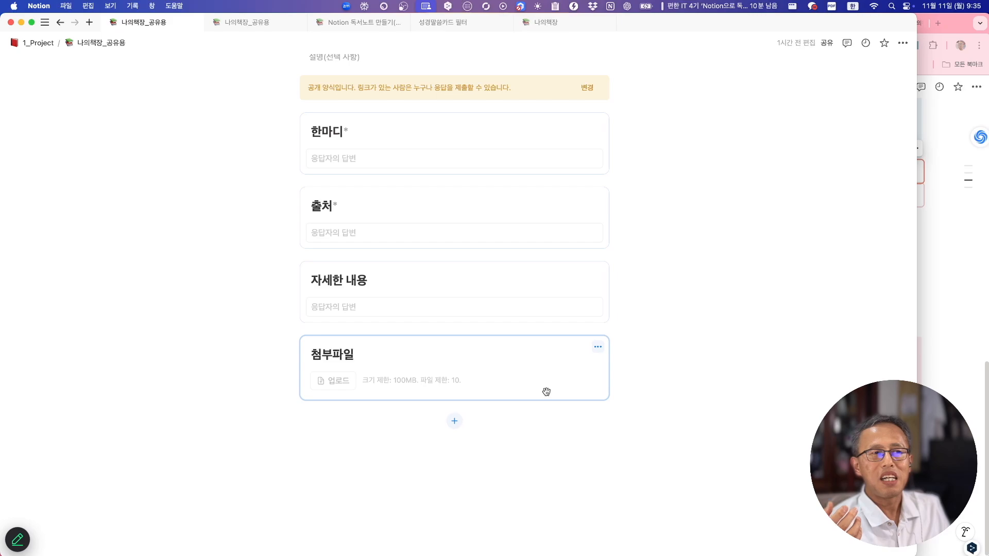
{"action": "left_click", "coordinate": [409, 448]}
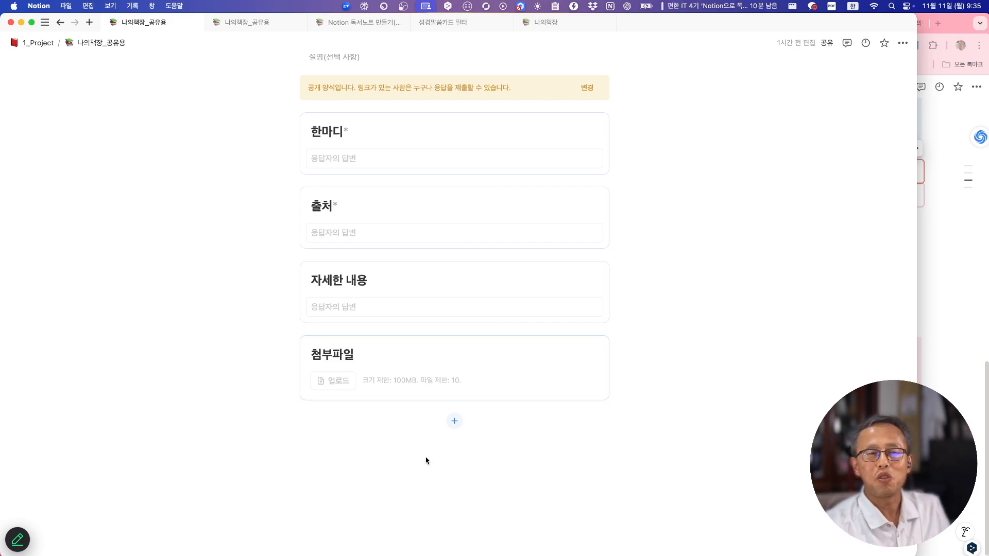
{"action": "left_click", "coordinate": [347, 160]}
{"action": "left_click", "coordinate": [347, 160]}
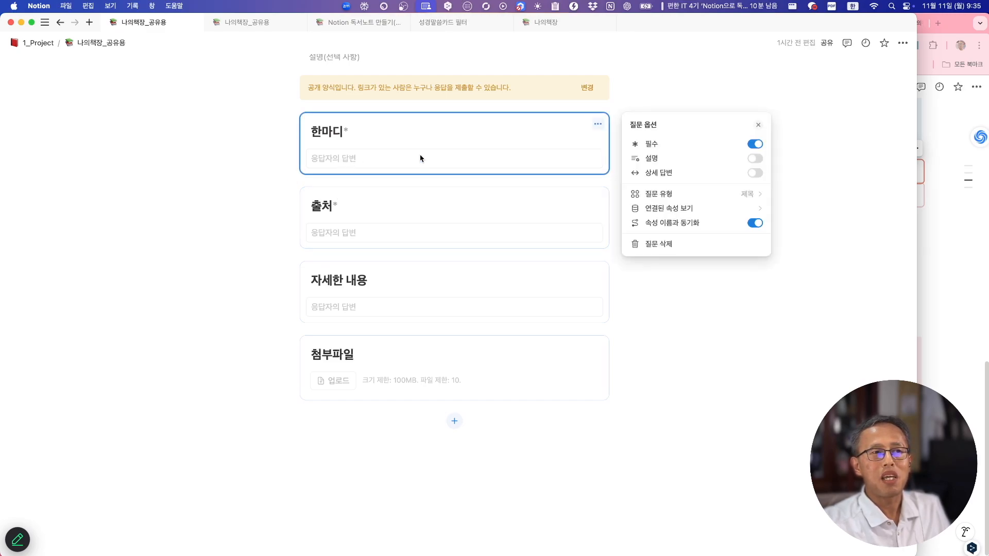
{"action": "left_click", "coordinate": [680, 469]}
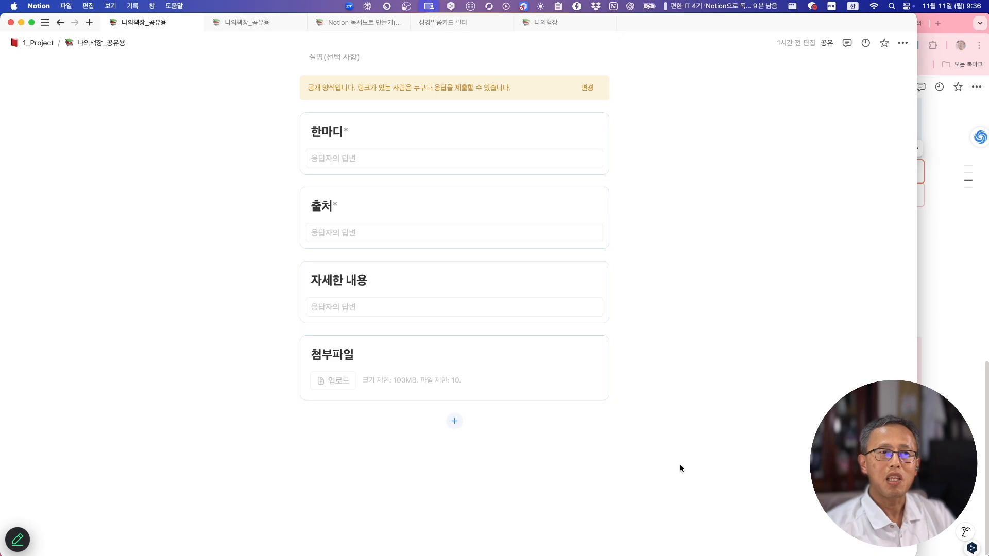
Step: Look over the submitted entries in Insight_DB's 응답 view, and return to the Insight 입력용 form view
{"action": "left_click", "coordinate": [130, 102]}
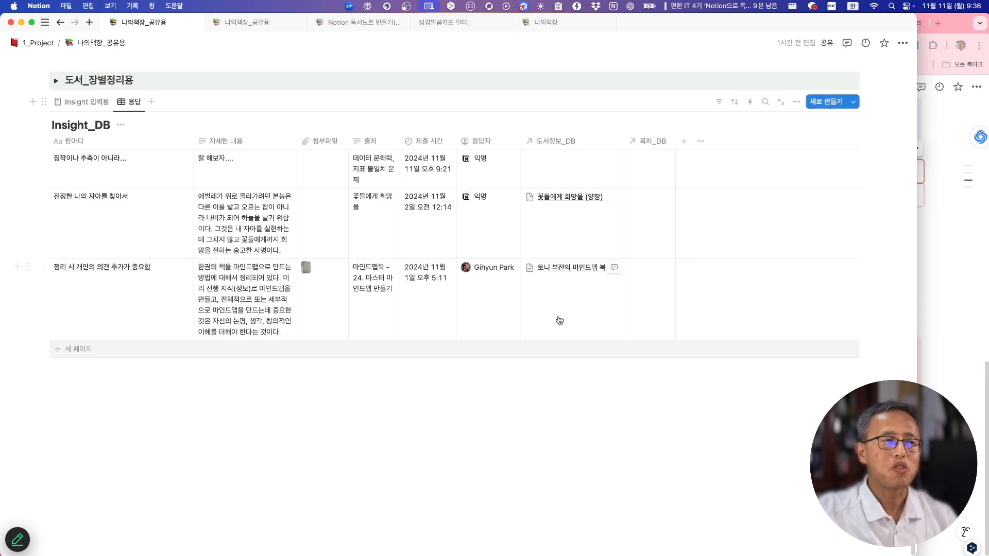
{"action": "left_click", "coordinate": [88, 103]}
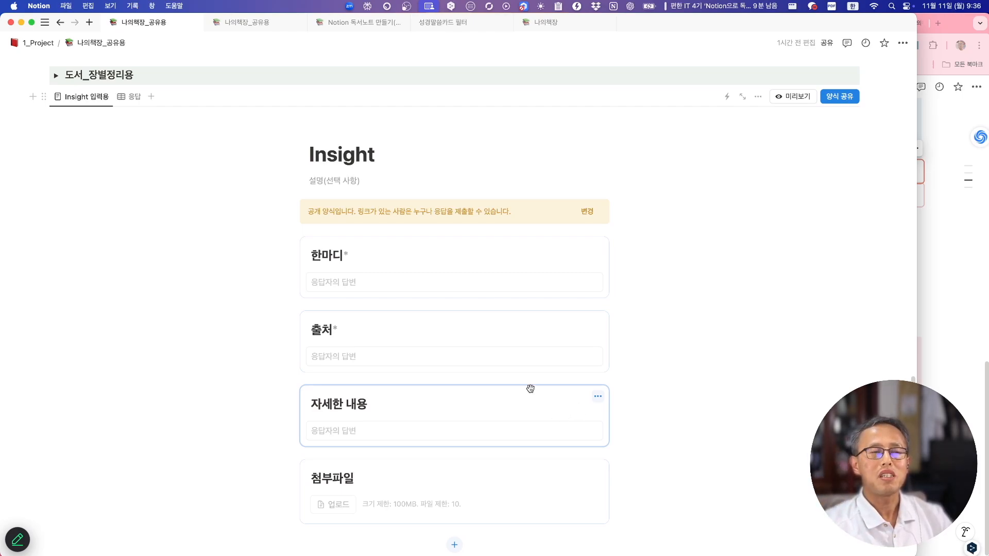
{"action": "scroll", "coordinate": [504, 307], "scroll_direction": "up", "scroll_amount": 3}
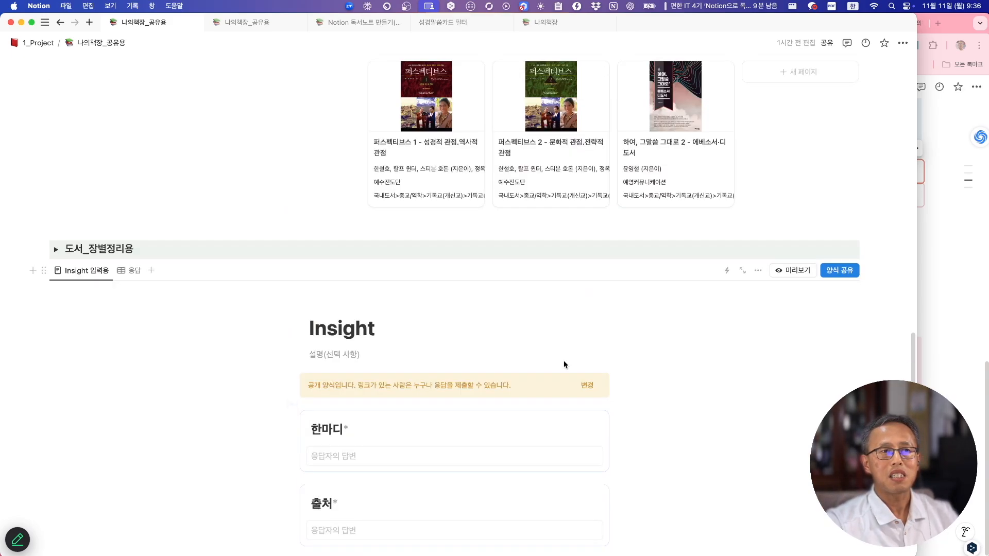
{"action": "scroll", "coordinate": [564, 364], "scroll_direction": "up", "scroll_amount": 4}
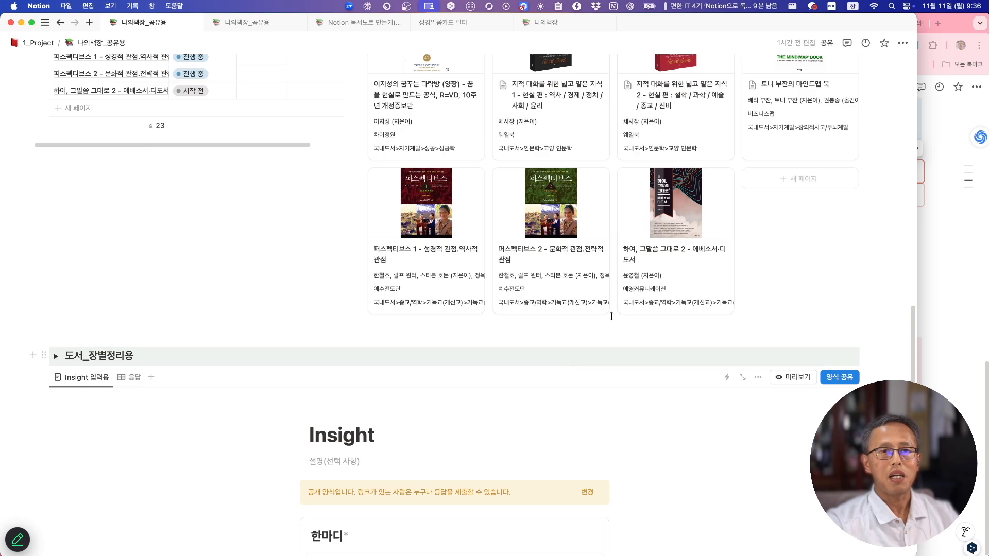
Step: Bring up the Insight 입력용 사용방법 notes in the Chrome window, and return to the Notion bookshelf page
{"action": "left_click", "coordinate": [961, 285]}
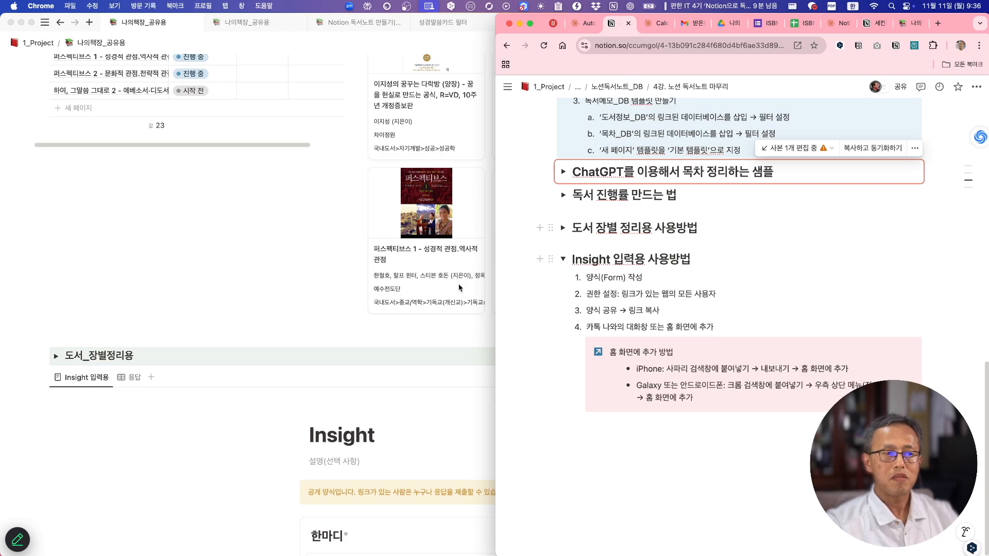
{"action": "left_click", "coordinate": [271, 414]}
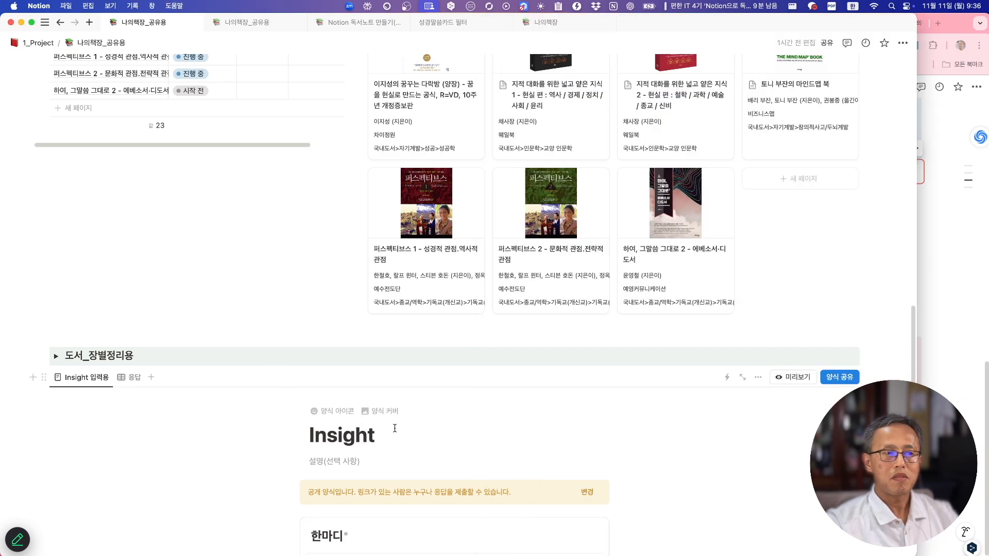
Step: Add a 날짜 question at the end of the Insight form and turn on its 시간 포함 option
{"action": "scroll", "coordinate": [394, 428], "scroll_direction": "down", "scroll_amount": 10}
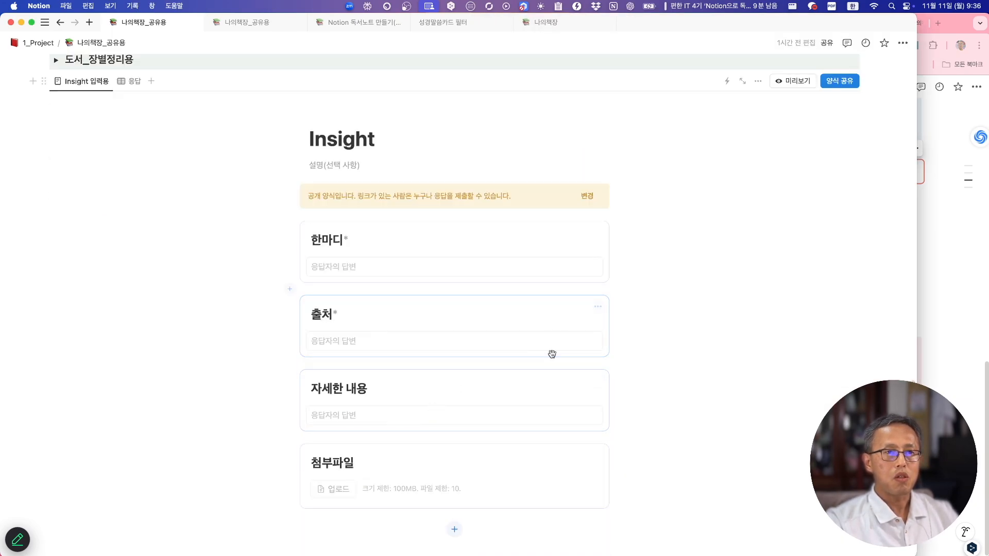
{"action": "scroll", "coordinate": [510, 389], "scroll_direction": "down", "scroll_amount": 6}
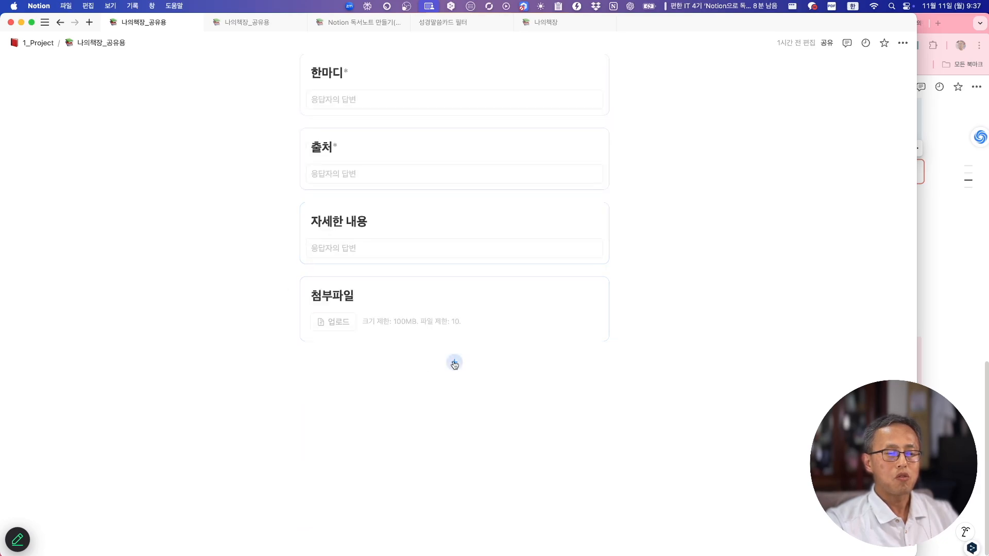
{"action": "left_click", "coordinate": [454, 364]}
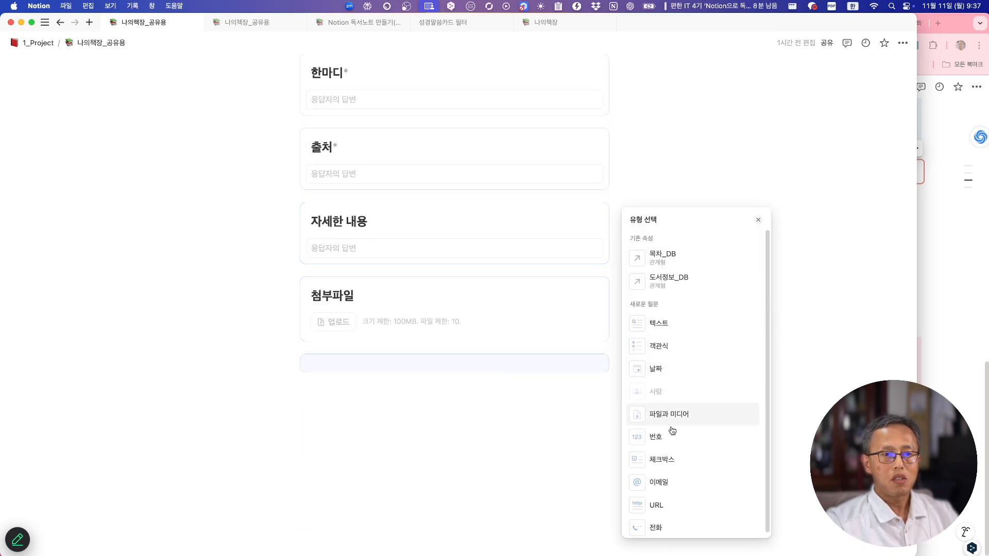
{"action": "scroll", "coordinate": [668, 499], "scroll_direction": "down", "scroll_amount": 1}
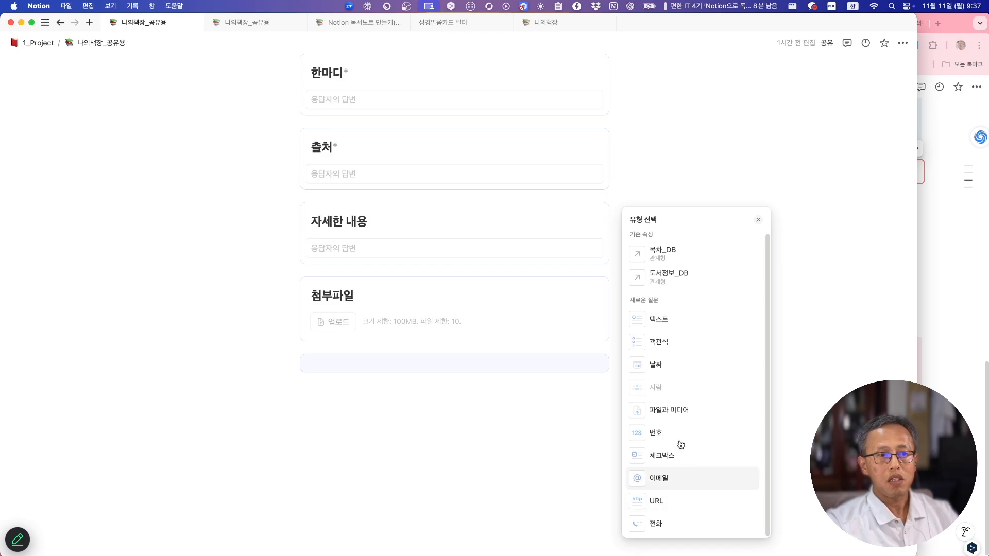
{"action": "left_click", "coordinate": [671, 366]}
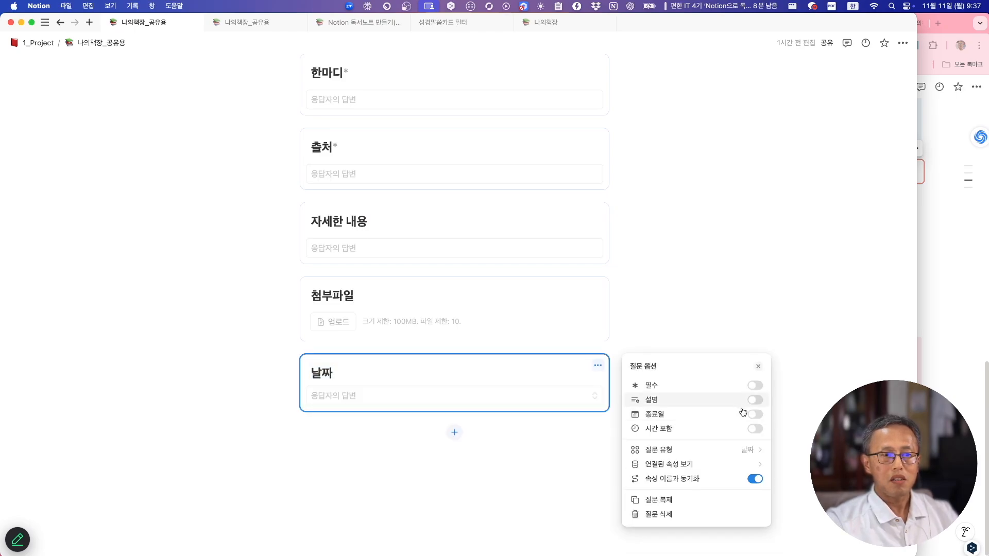
{"action": "left_click", "coordinate": [757, 430]}
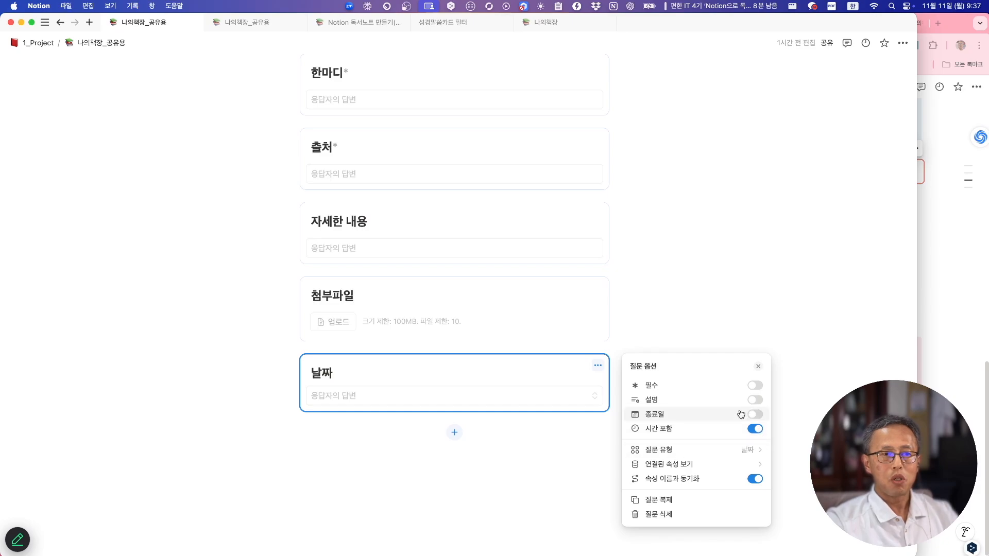
{"action": "left_click", "coordinate": [402, 461]}
Step: Open the respondent preview of the Insight form
{"action": "scroll", "coordinate": [514, 276], "scroll_direction": "up", "scroll_amount": 3}
{"action": "scroll", "coordinate": [514, 276], "scroll_direction": "up", "scroll_amount": 2}
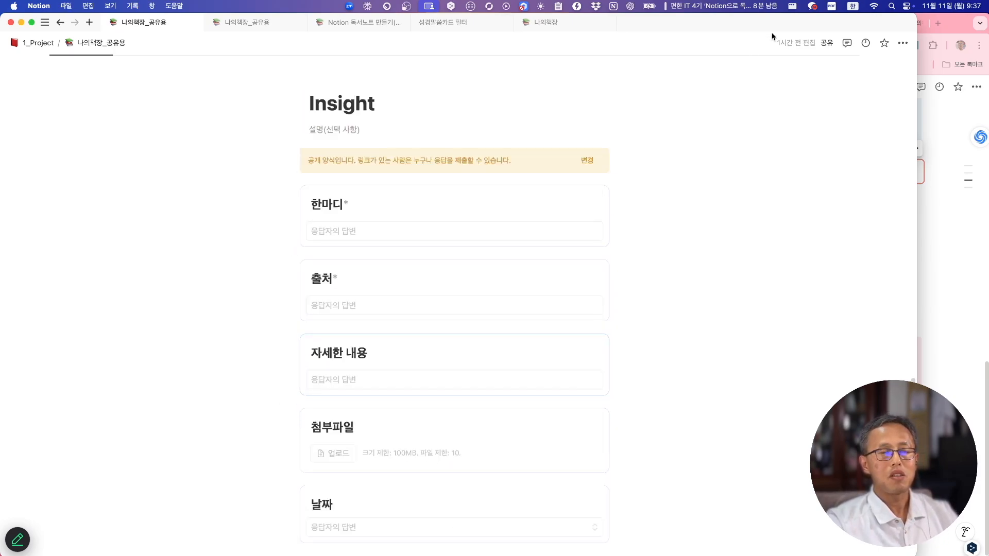
{"action": "scroll", "coordinate": [683, 124], "scroll_direction": "up", "scroll_amount": 5}
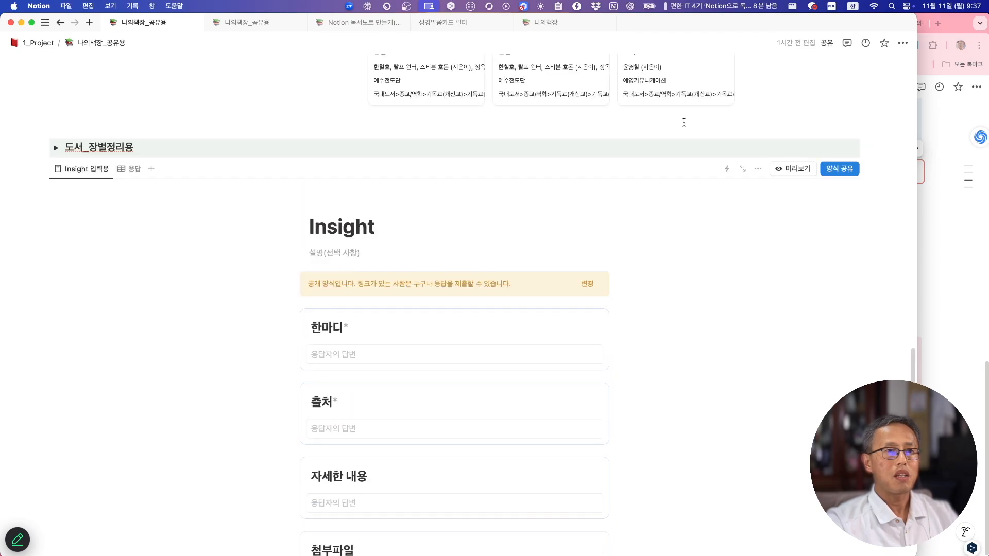
{"action": "left_click", "coordinate": [793, 169]}
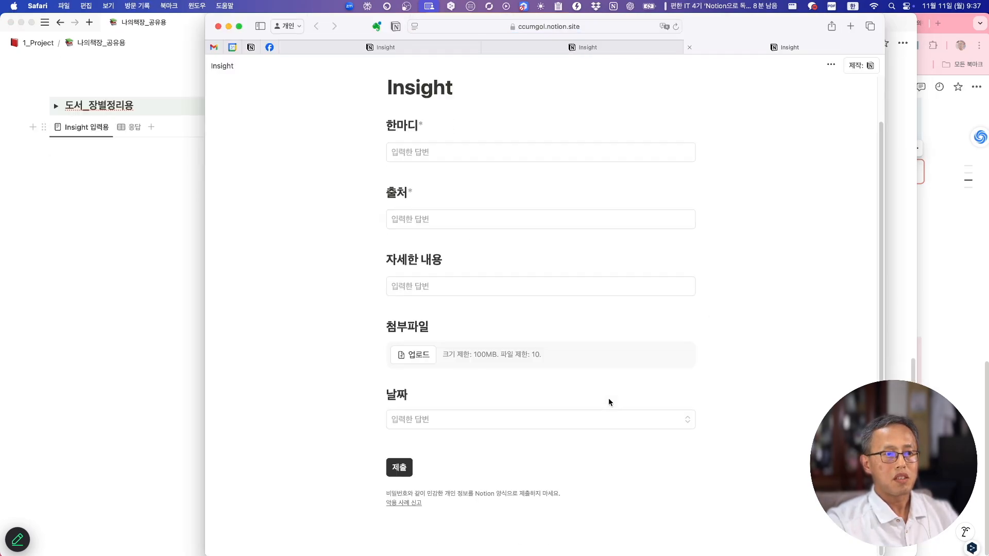
Step: Inspect the date and time picker of the 날짜 field in the previewed form, leaving the field empty
{"action": "left_click", "coordinate": [505, 423]}
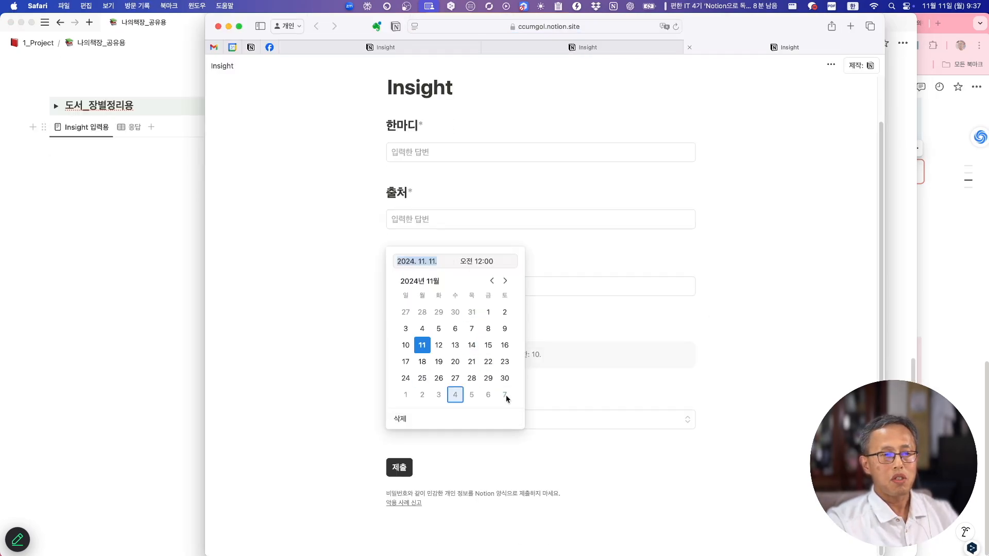
{"action": "left_click", "coordinate": [489, 262]}
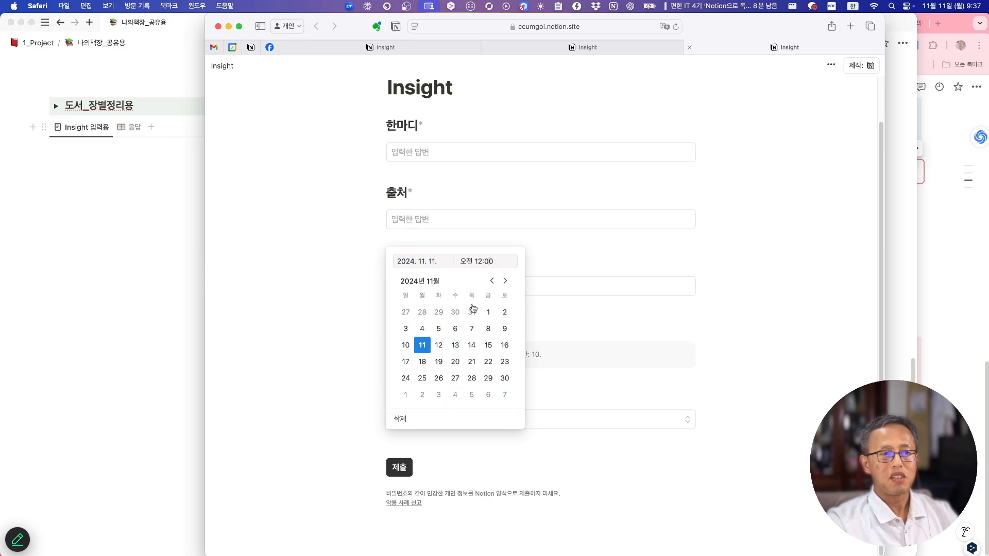
{"action": "left_click", "coordinate": [741, 291]}
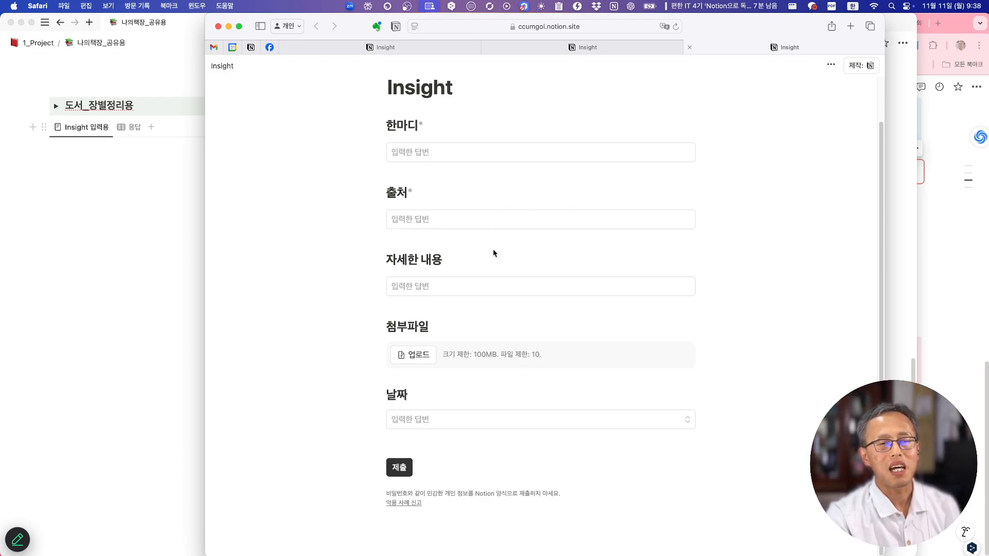
{"action": "scroll", "coordinate": [493, 253], "scroll_direction": "up", "scroll_amount": 2}
{"action": "scroll", "coordinate": [493, 253], "scroll_direction": "down", "scroll_amount": 1}
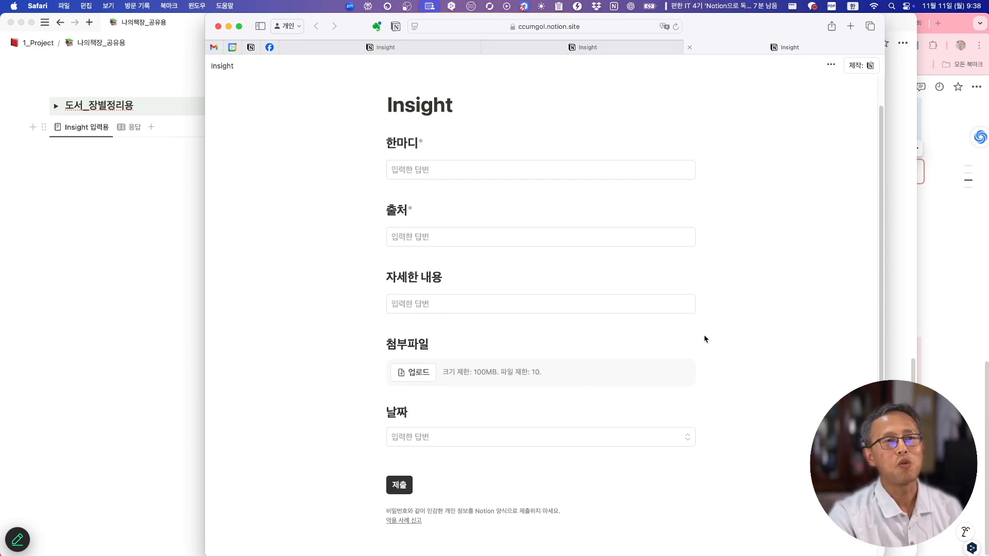
Step: Close the open Insight form tabs in Safari
{"action": "left_click", "coordinate": [689, 47]}
{"action": "left_click", "coordinate": [588, 47]}
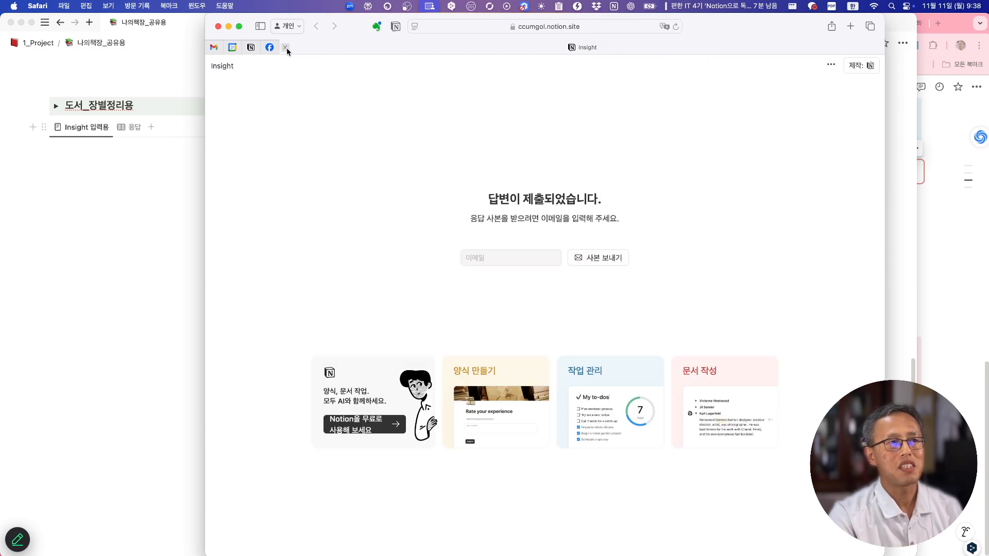